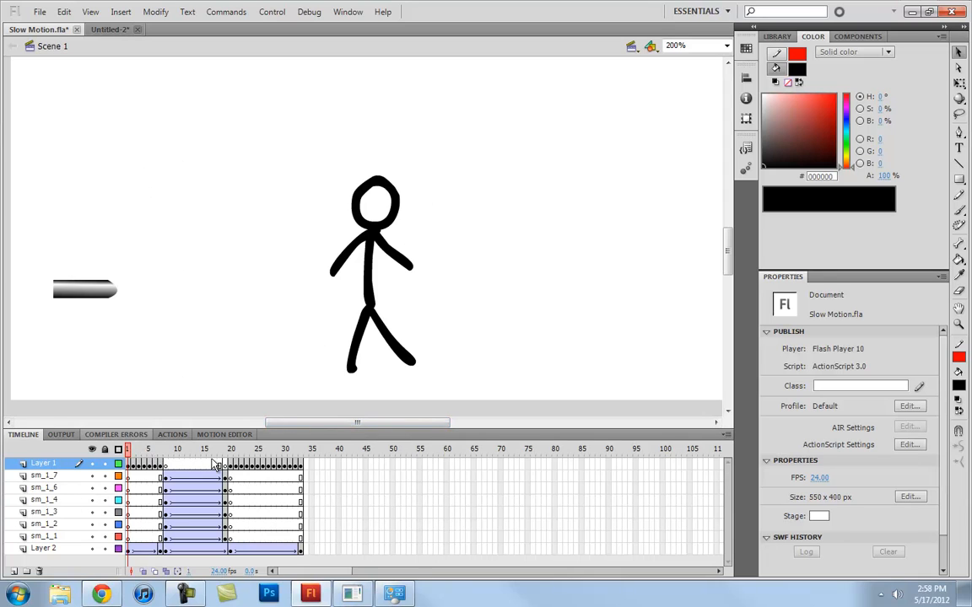
Step: Play back the finished slow-motion animation and return to its first frame
key(Return)
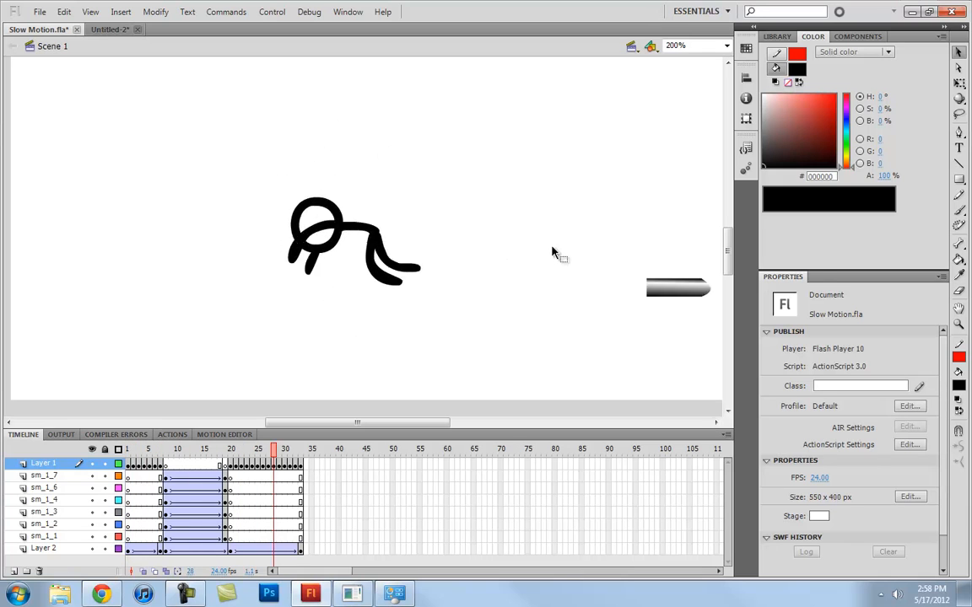
key(Return)
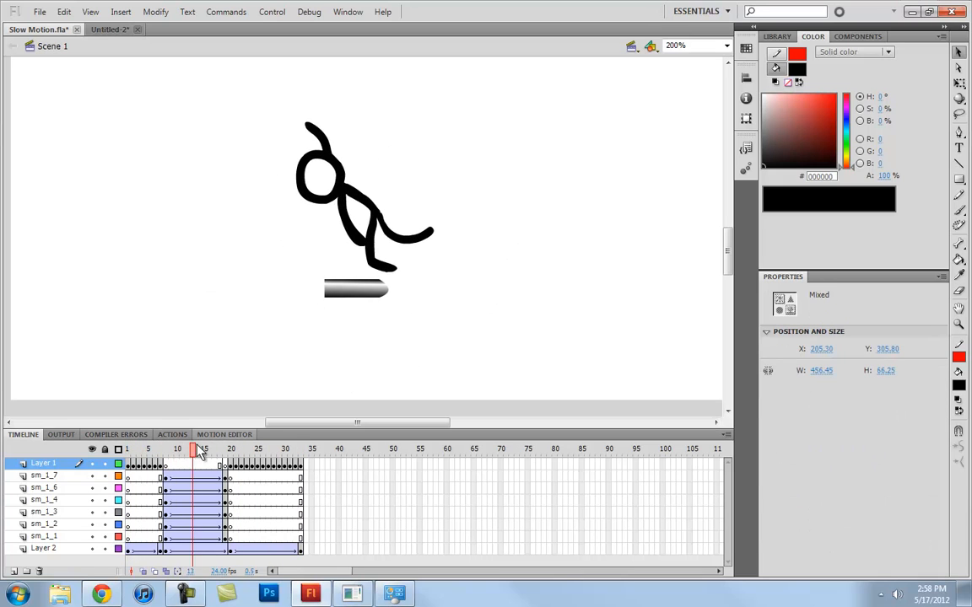
drag(227, 453, 126, 456)
click(494, 155)
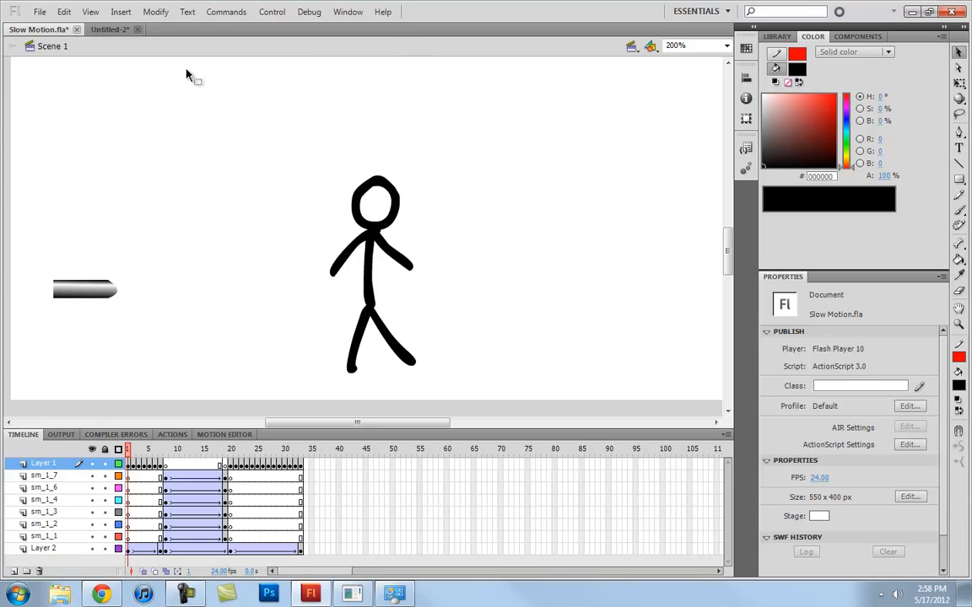
Step: Switch to the Untitled-2 document and bring the stick figure and bullet into view around frame 8
click(115, 32)
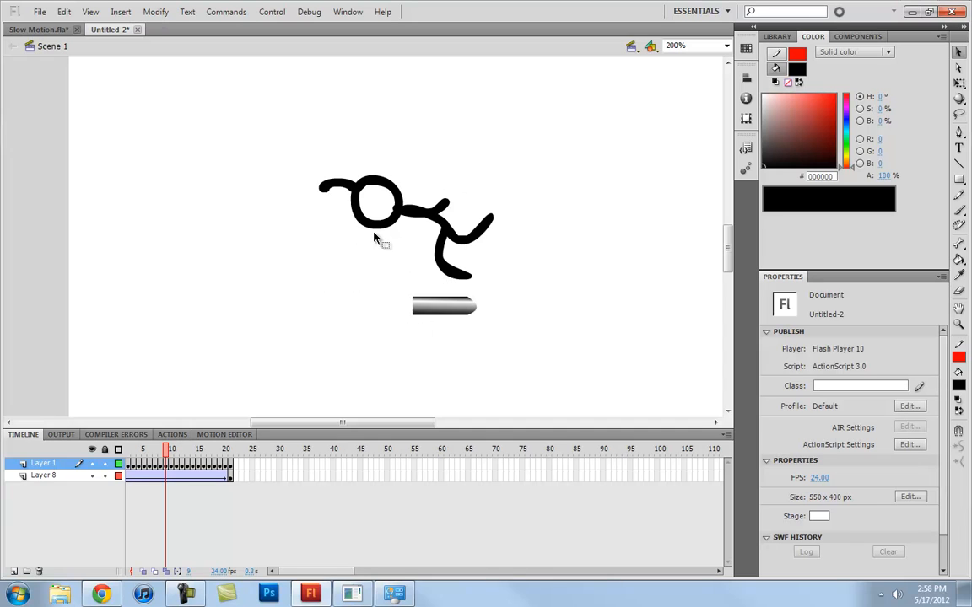
key(ctrl+equal)
mouse_move(456, 199)
mouse_down()
mouse_move(354, 180)
mouse_move(354, 167)
mouse_up()
key(ctrl+minus)
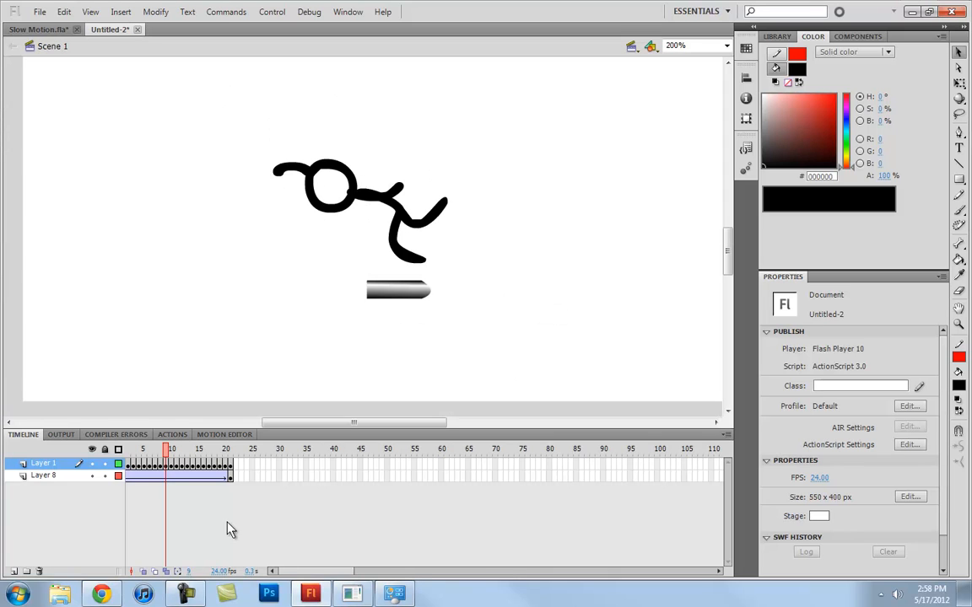
drag(332, 574, 327, 574)
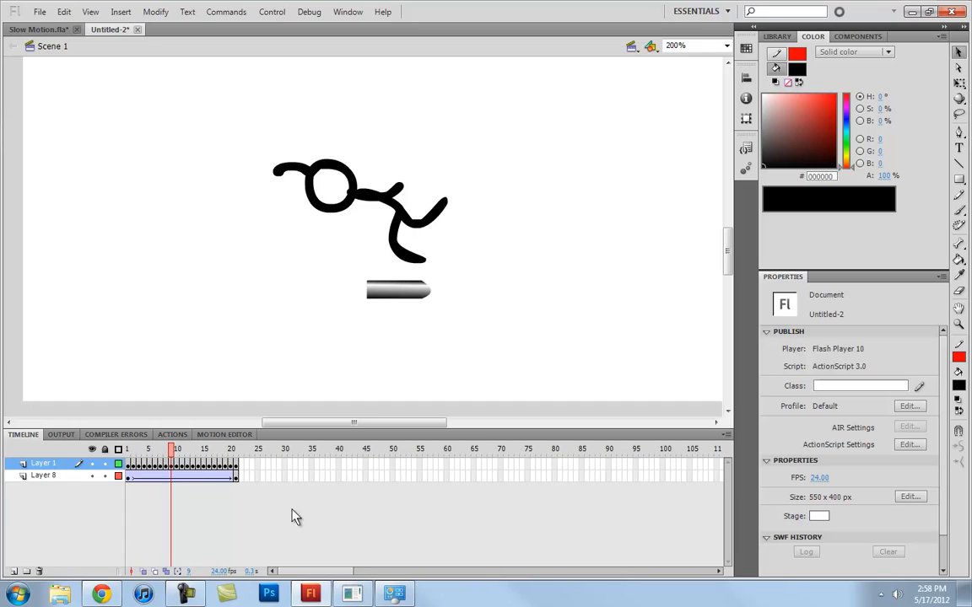
click(390, 297)
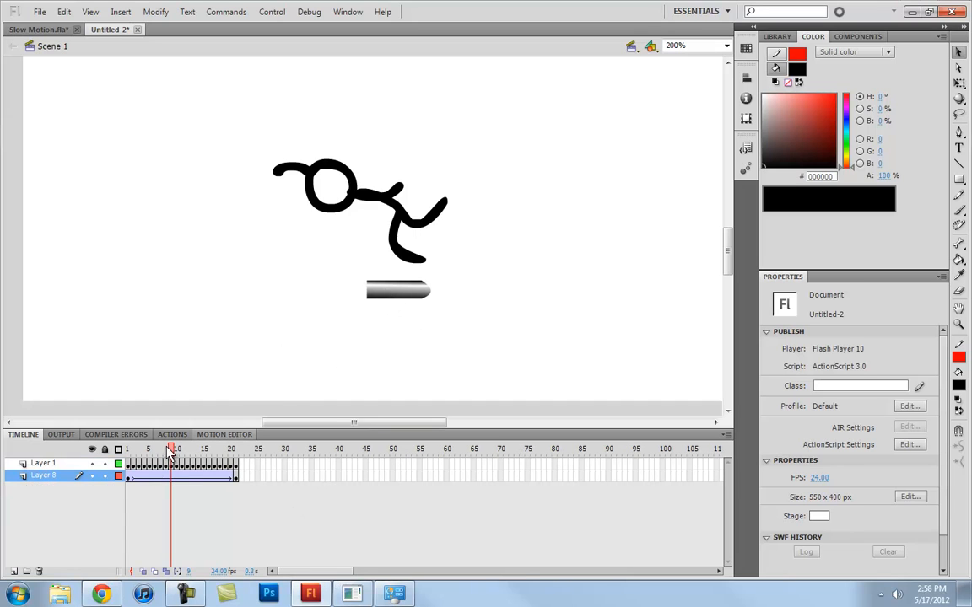
mouse_move(170, 450)
mouse_down()
mouse_move(132, 449)
mouse_move(181, 450)
mouse_move(145, 455)
mouse_move(168, 456)
mouse_up()
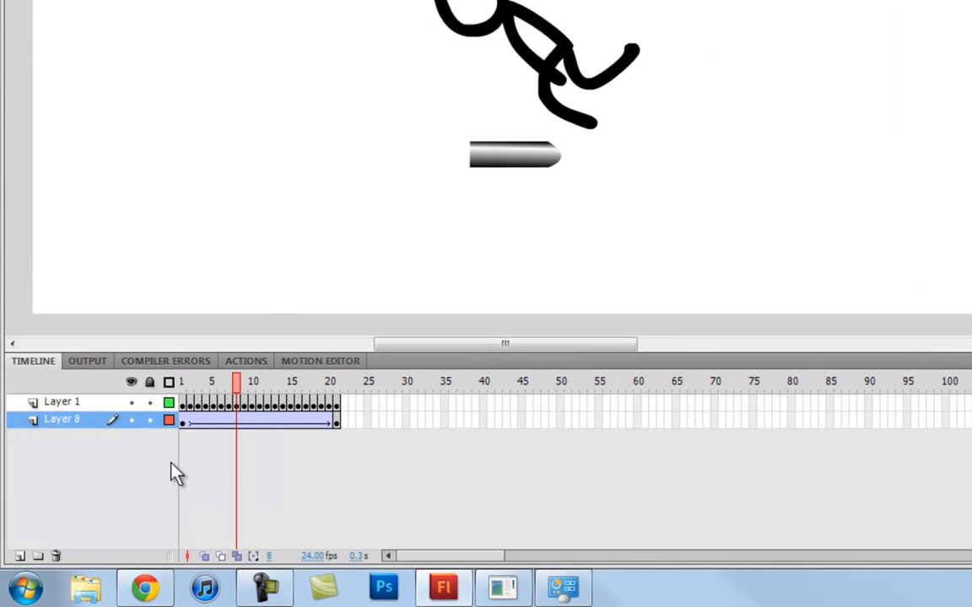
Step: Insert keyframes at frames 10 and 11 of the bullet's tween on Layer 8
click(238, 404)
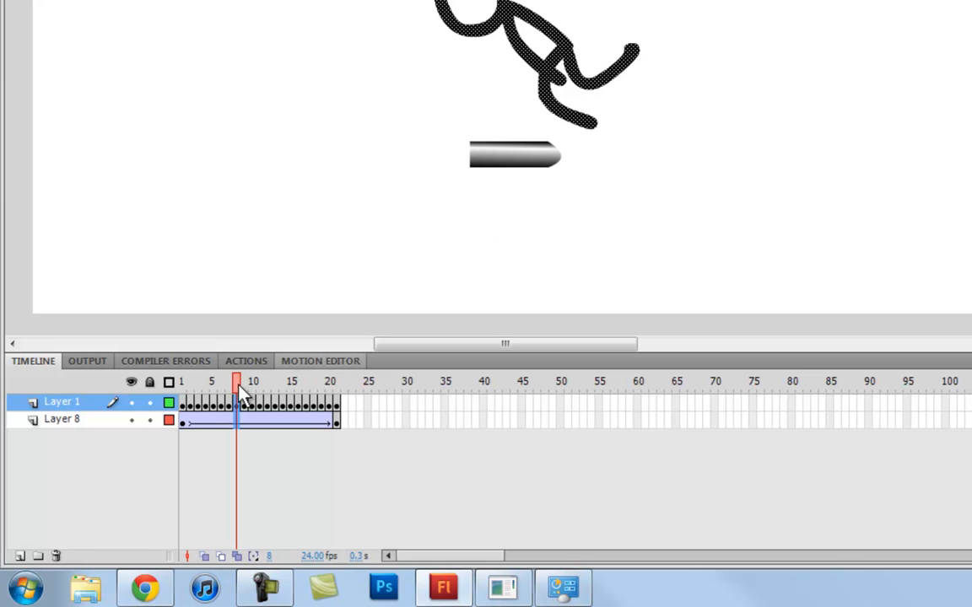
drag(238, 386, 262, 387)
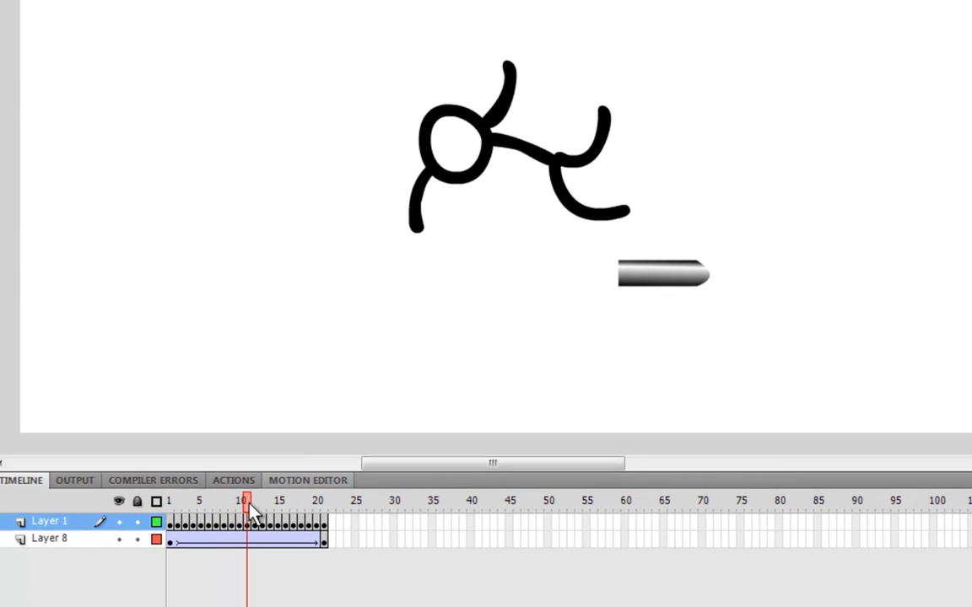
drag(249, 504, 242, 506)
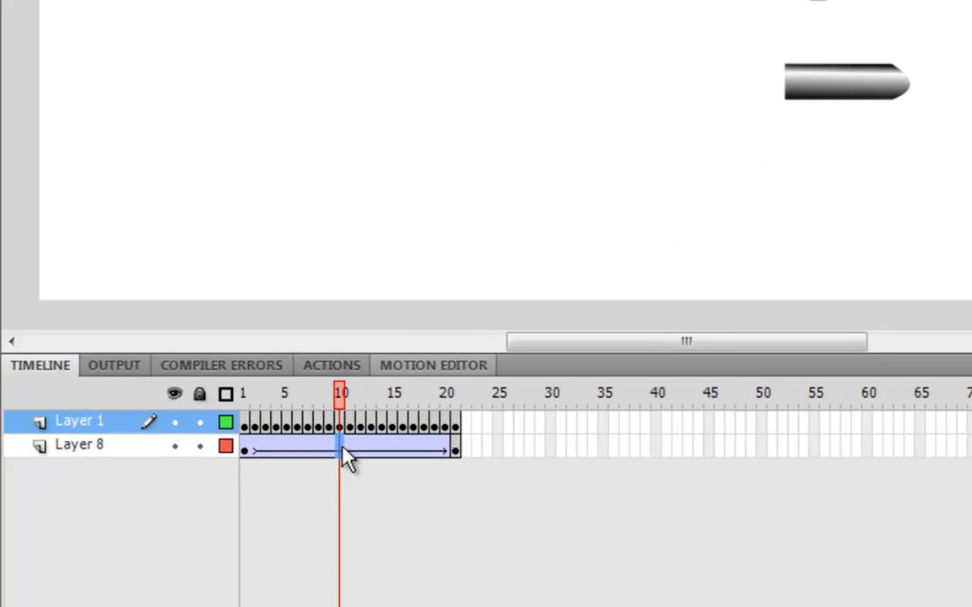
click(342, 448)
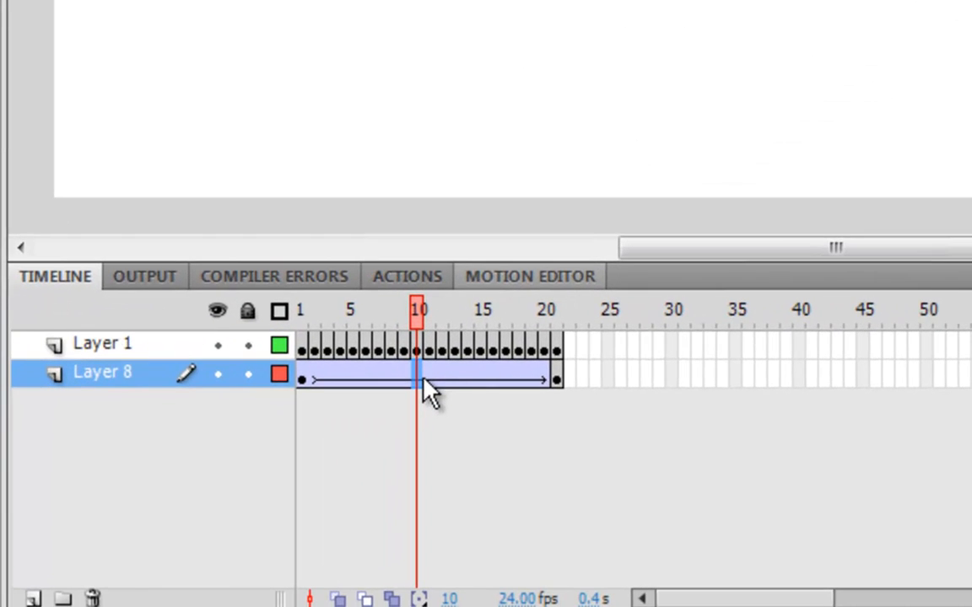
key(F6)
click(433, 376)
key(F6)
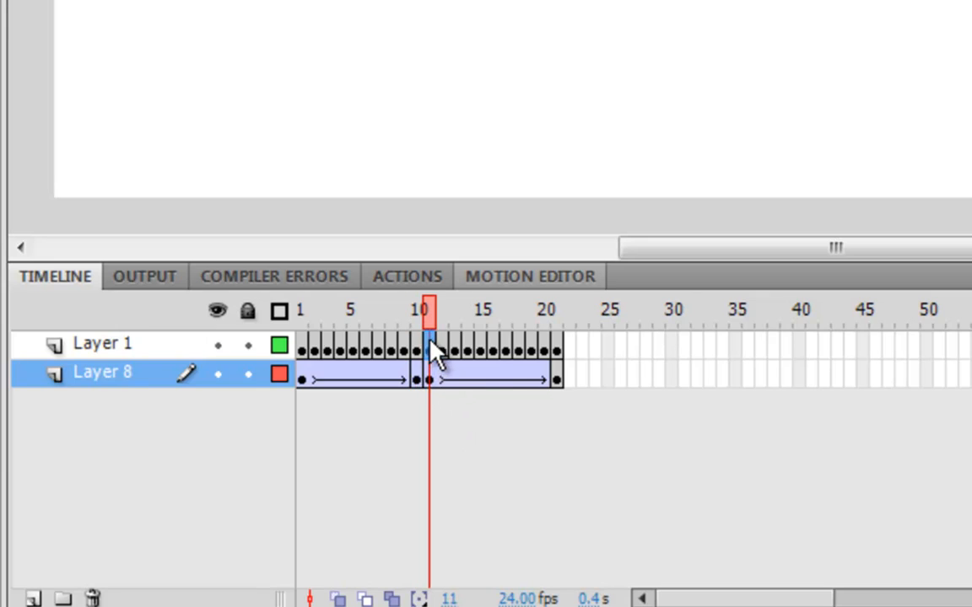
Step: Move frames 11 to 21 of both layers ten frames later to start at frame 21, and play back the animation
drag(429, 347, 556, 380)
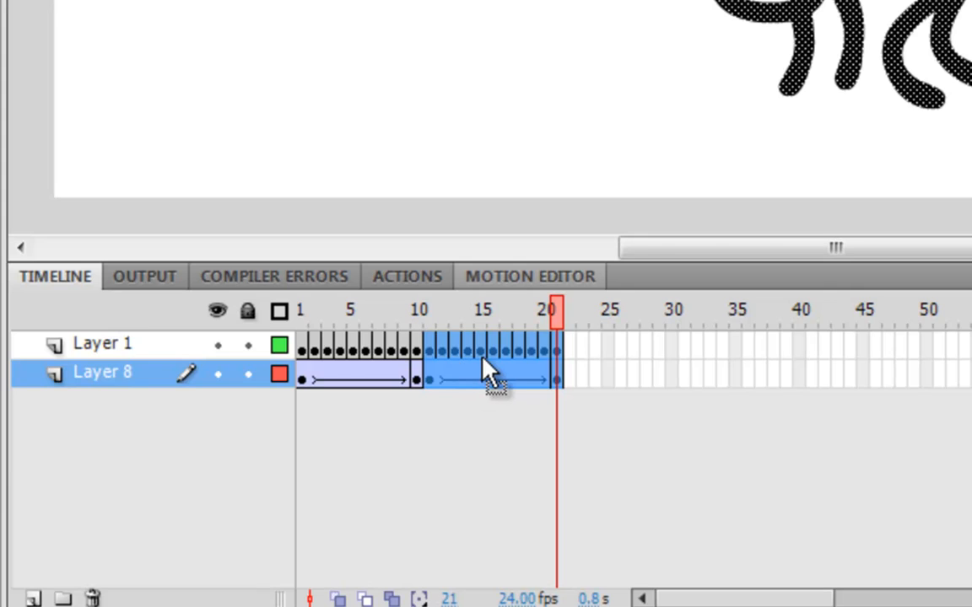
drag(462, 364, 590, 371)
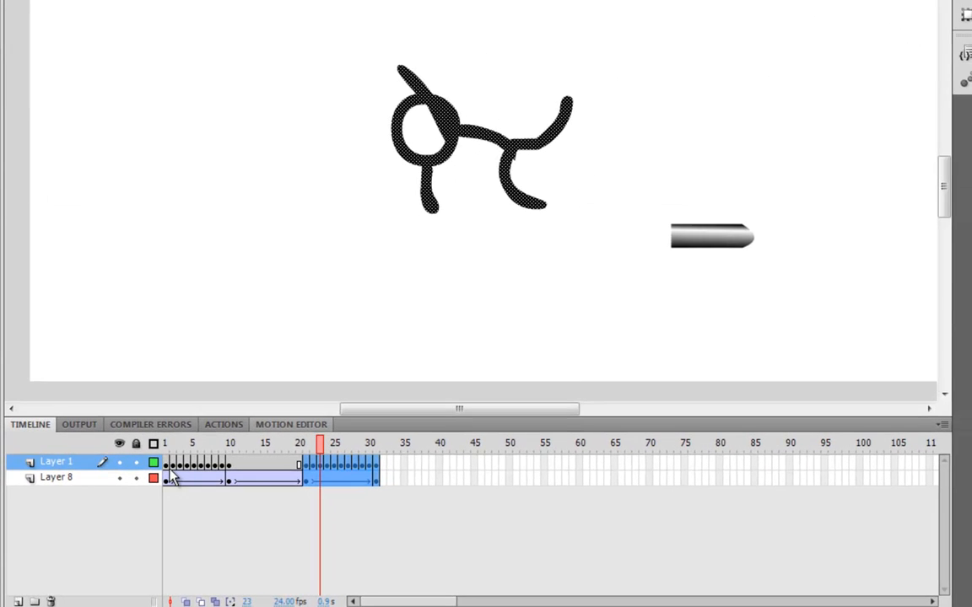
click(174, 474)
key(Return)
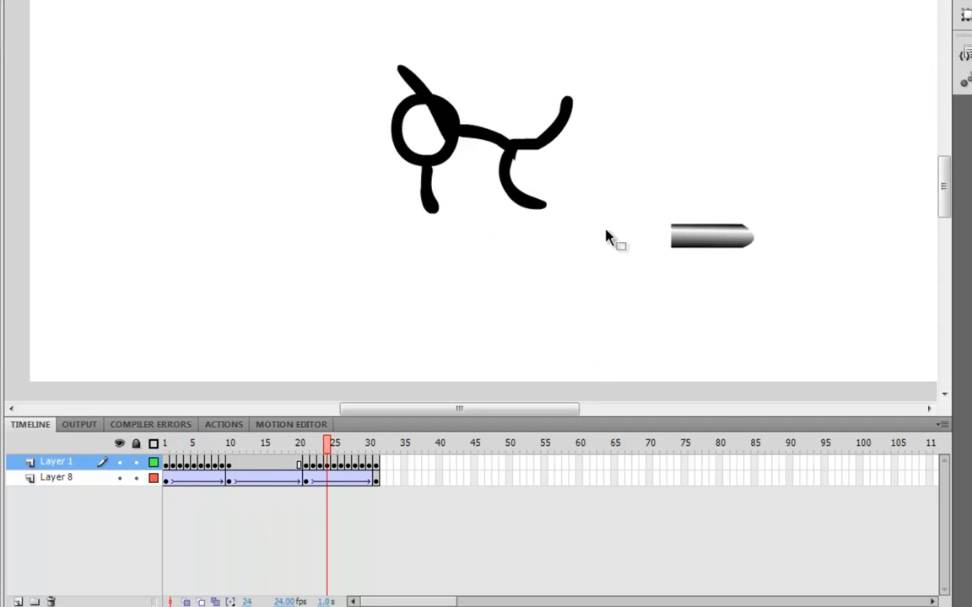
Step: Compare the poses at frames 10 and 21 of Layer 1 and create a shape tween between them
click(231, 481)
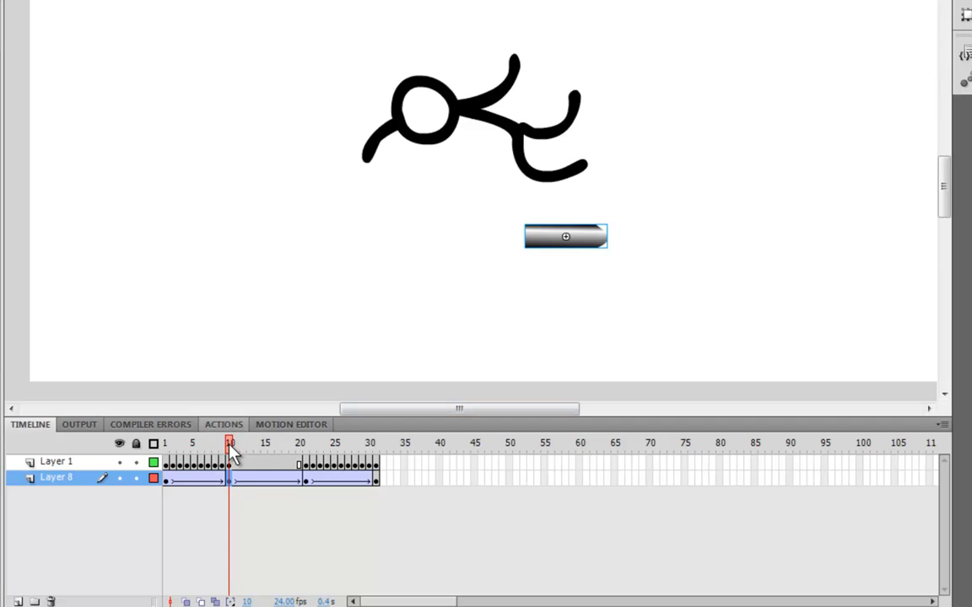
mouse_move(233, 444)
mouse_down()
mouse_move(306, 456)
mouse_move(205, 457)
mouse_move(330, 455)
mouse_move(201, 458)
mouse_move(310, 453)
mouse_move(231, 456)
mouse_up()
click(228, 466)
click(307, 466)
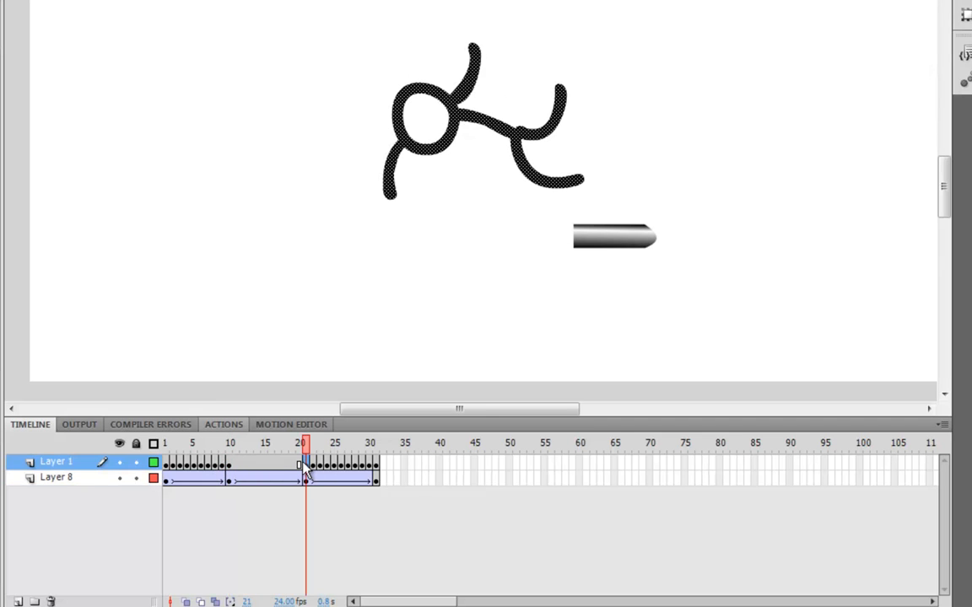
click(299, 466)
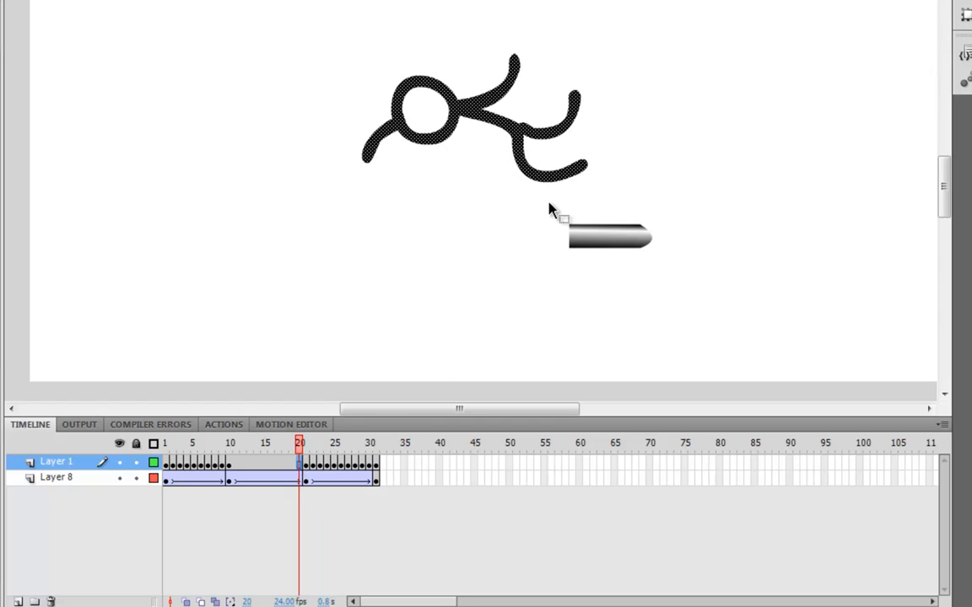
key(ctrl+equal)
scroll(507, 287, down, 1)
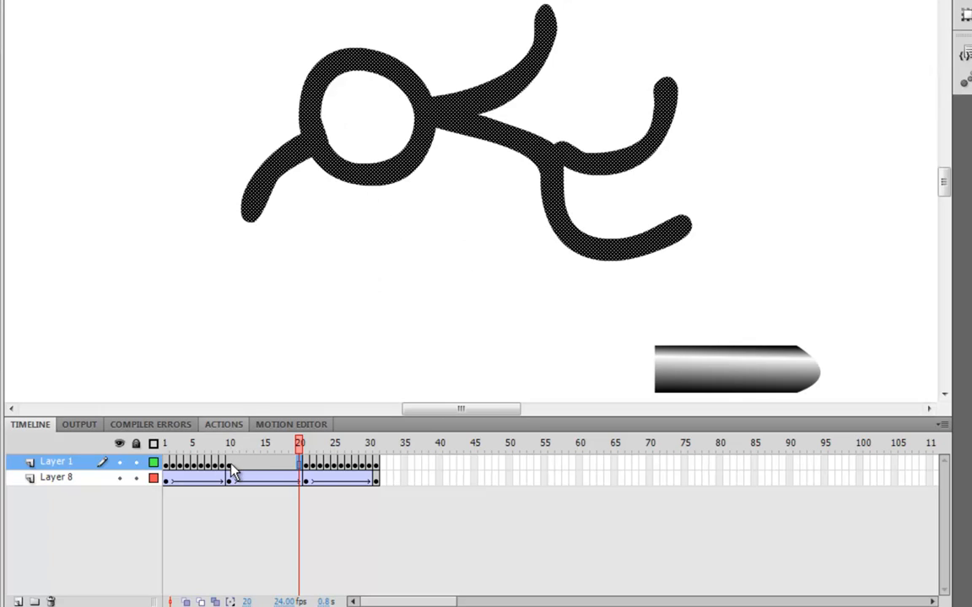
click(277, 463)
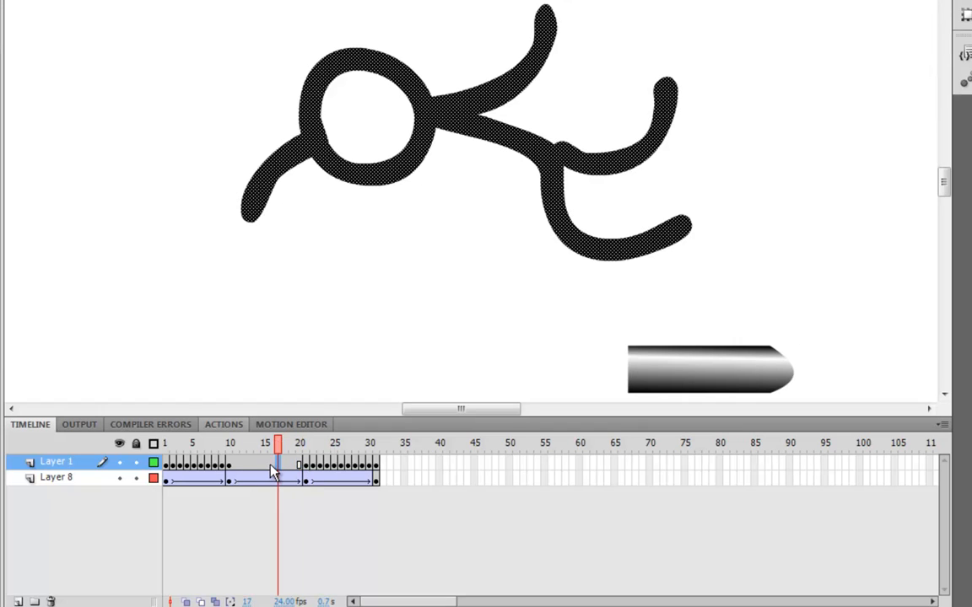
right_click(278, 463)
click(375, 31)
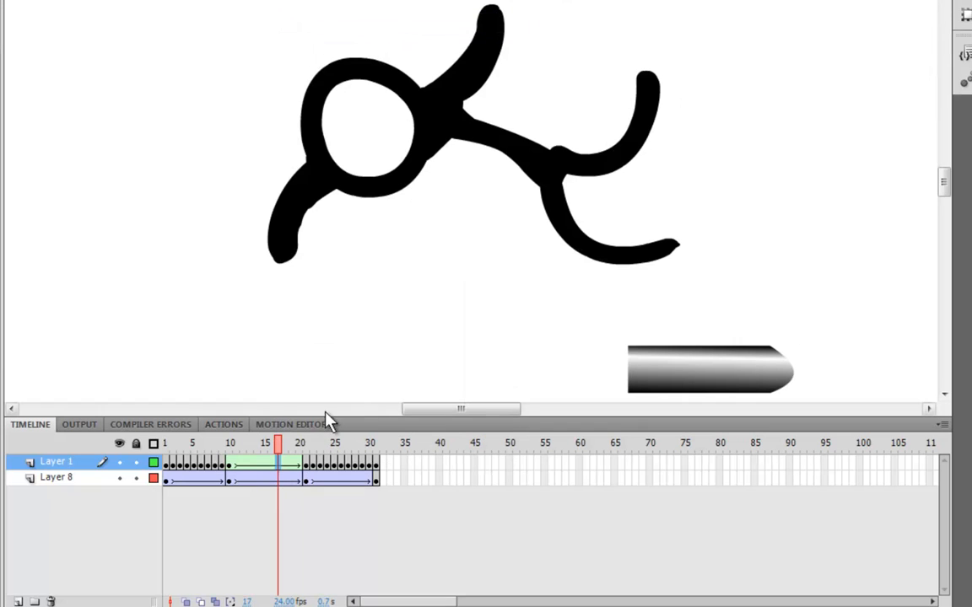
Step: Play the animation from frame 10 to check the shape tween, and return to frame 10
click(233, 462)
key(Return)
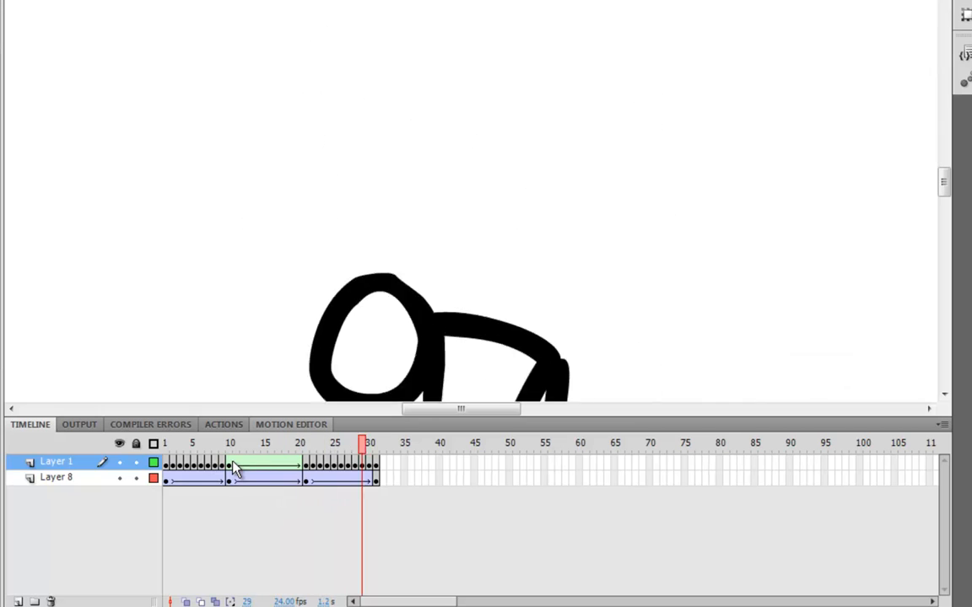
mouse_move(233, 450)
mouse_down()
mouse_move(299, 444)
mouse_move(232, 452)
mouse_up()
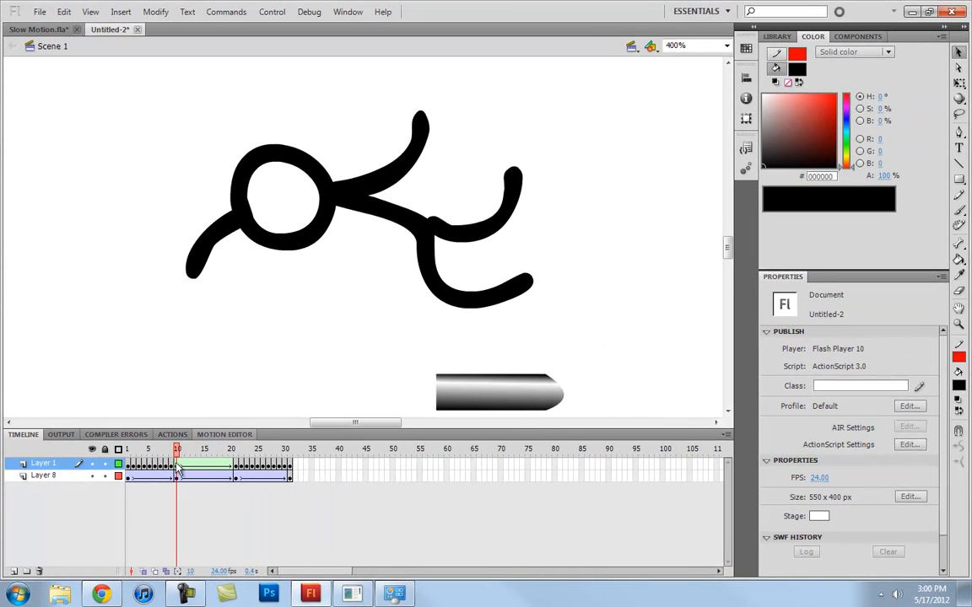
Step: Add a shape hint at frame 10 of Layer 1 where the lower arm meets the head, and match it at frame 21
click(178, 466)
click(126, 11)
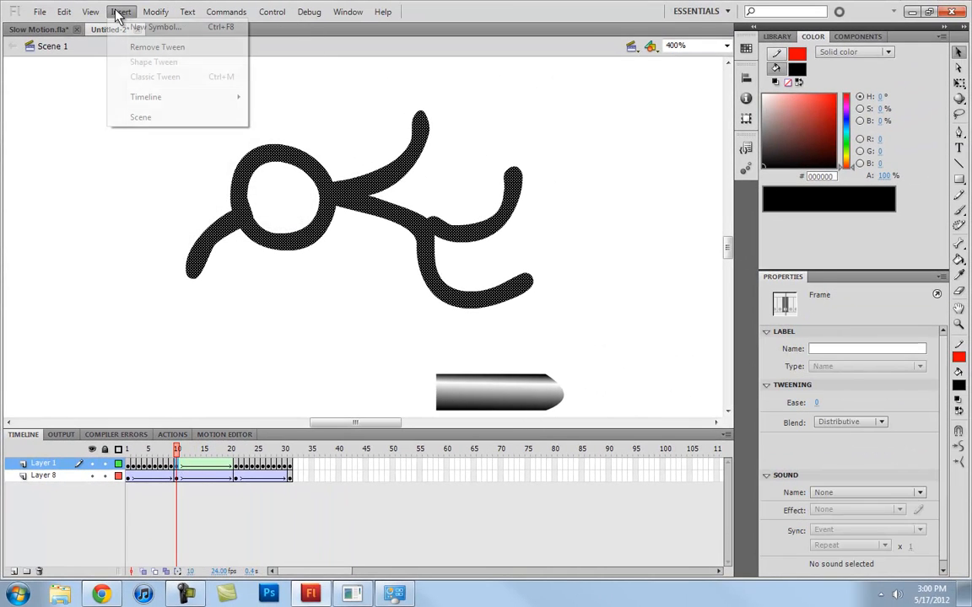
mouse_move(157, 11)
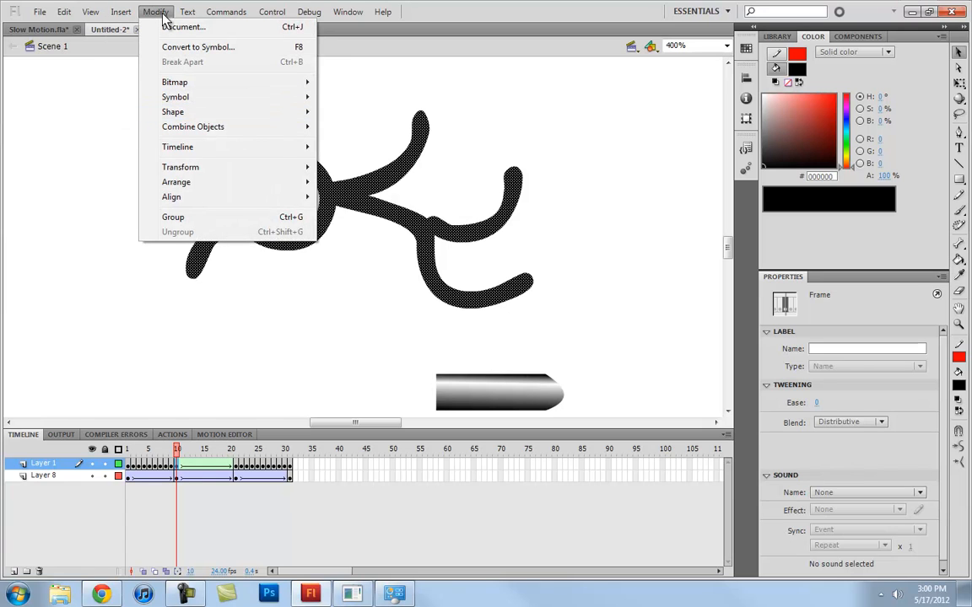
mouse_move(192, 114)
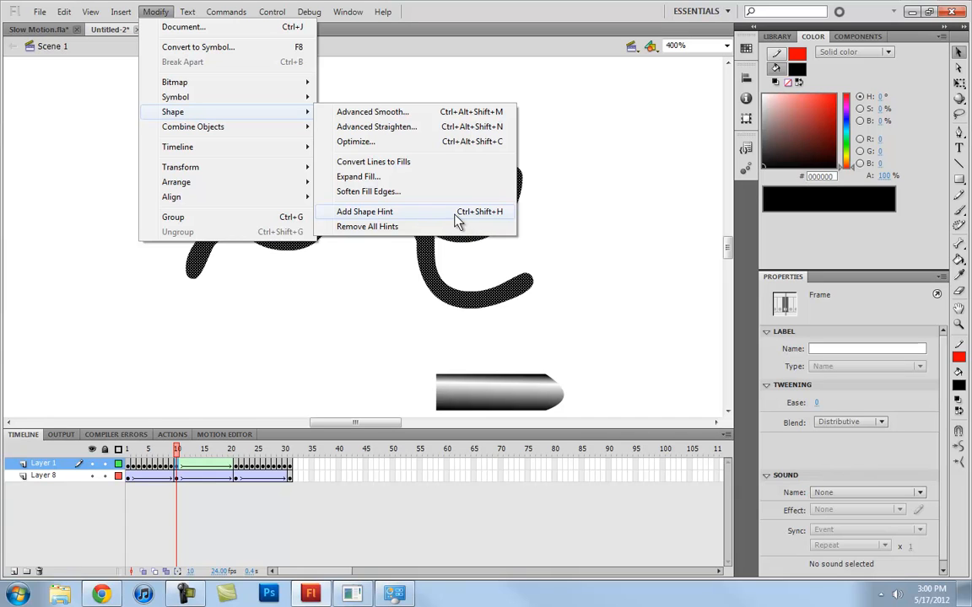
click(355, 220)
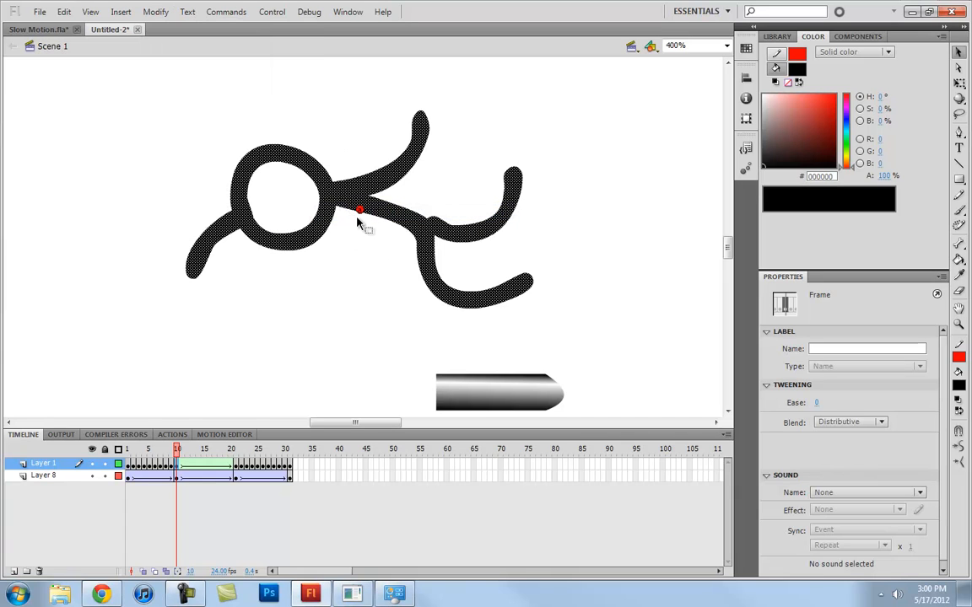
drag(358, 210, 312, 246)
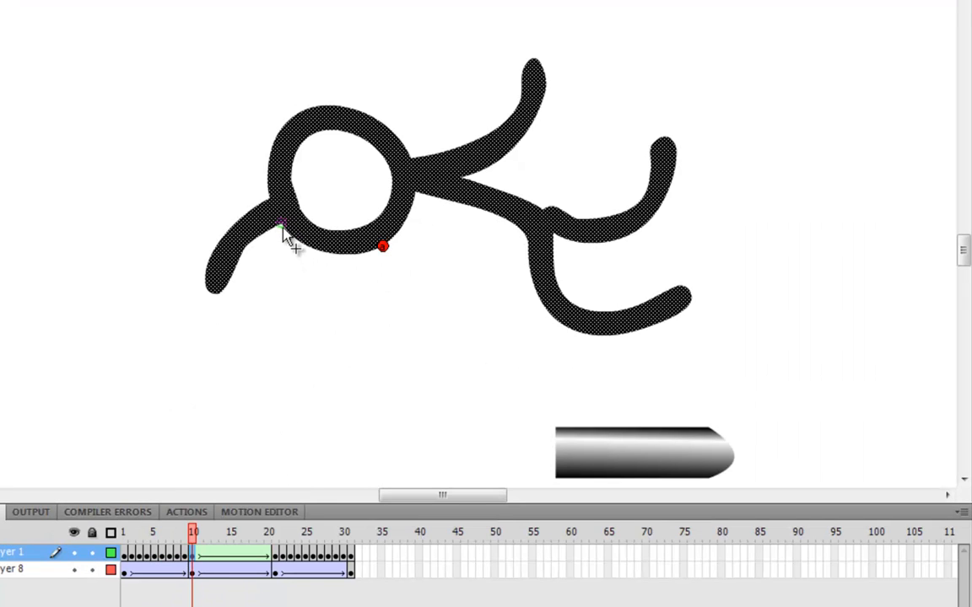
drag(384, 250, 283, 228)
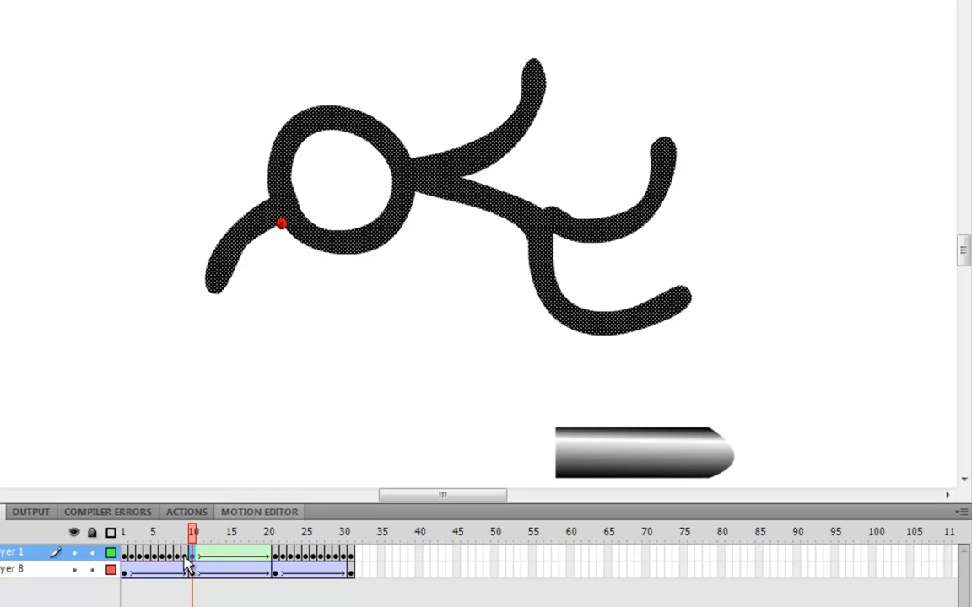
click(279, 556)
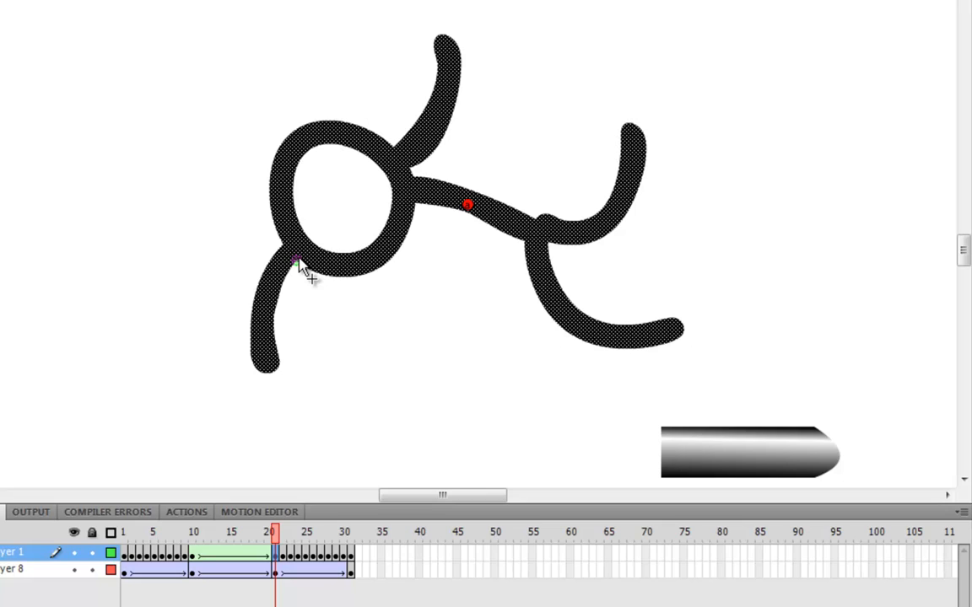
drag(299, 260, 297, 262)
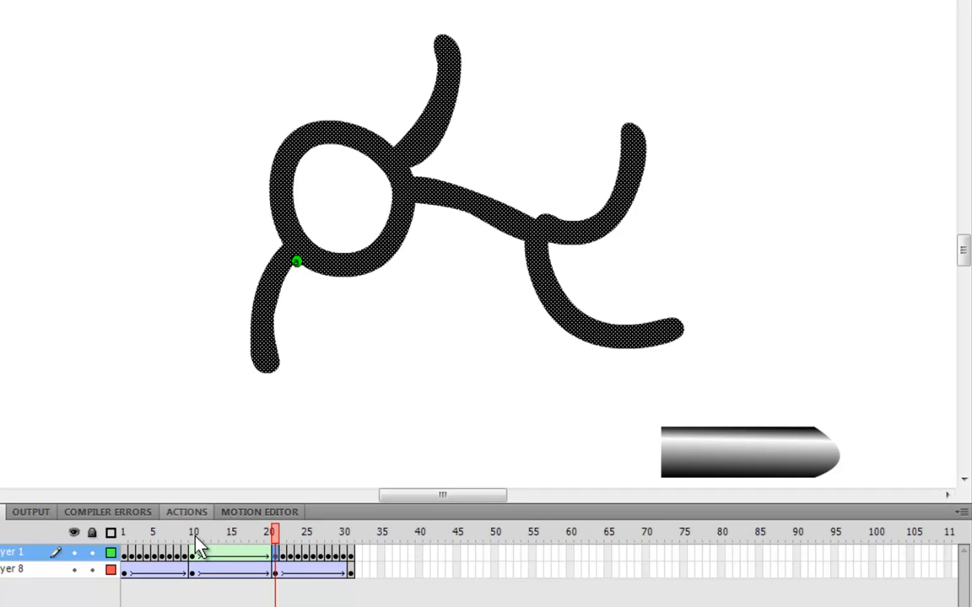
Step: Add a second shape hint at frame 10 of Layer 1 in the crotch between the legs, and match it at frame 21
mouse_move(275, 538)
mouse_down()
mouse_move(211, 548)
mouse_move(263, 540)
mouse_move(199, 540)
mouse_move(255, 547)
mouse_move(197, 548)
mouse_move(268, 552)
mouse_move(195, 554)
mouse_up()
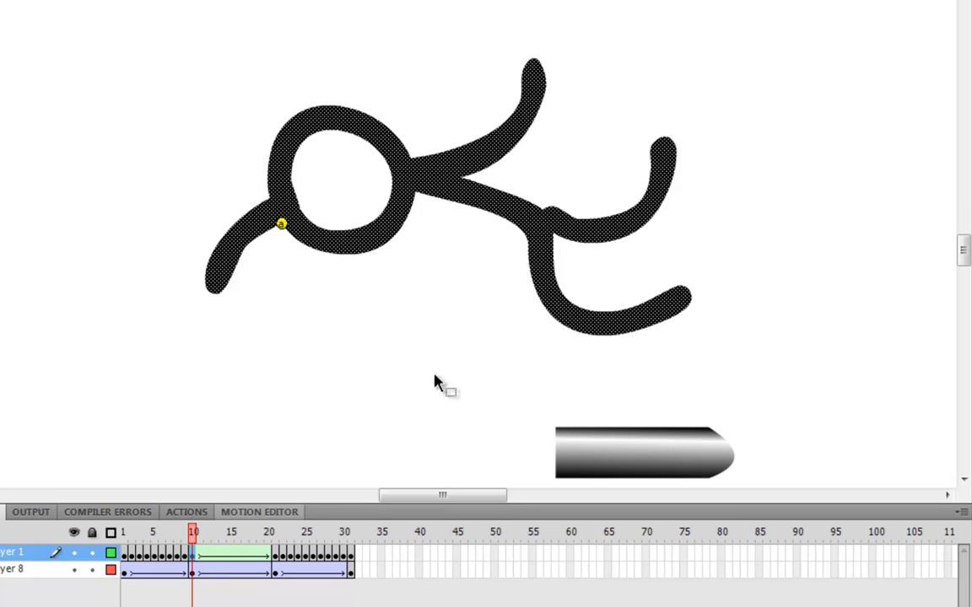
key(ctrl+shift+h)
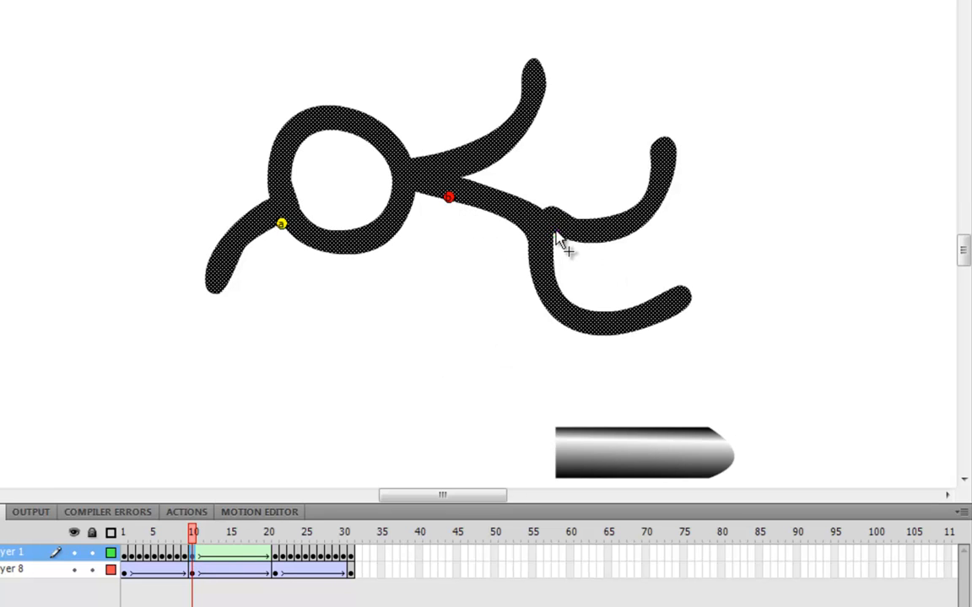
drag(555, 235, 553, 234)
click(276, 557)
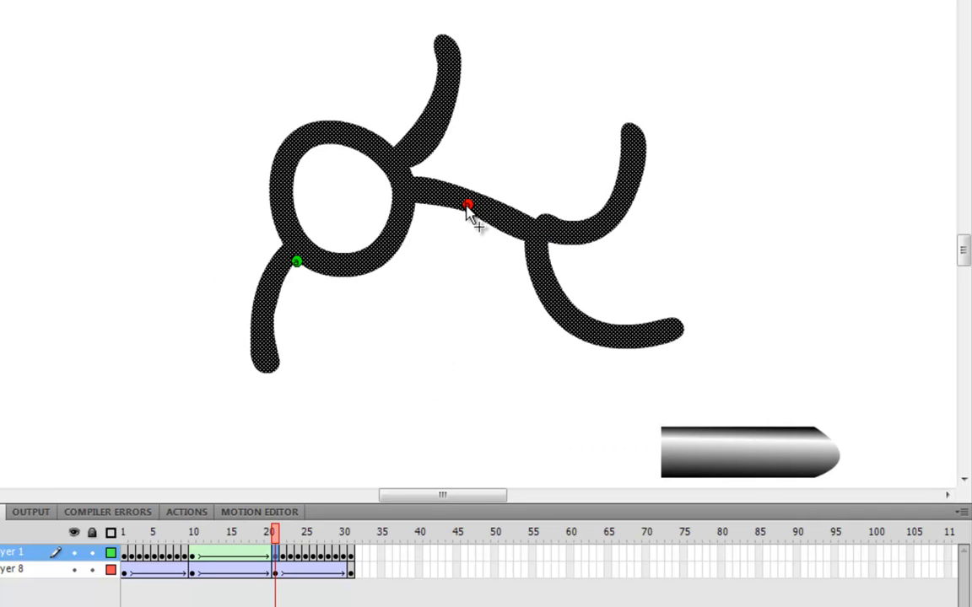
drag(466, 204, 547, 242)
Step: Add a third shape hint at frame 10 where the top edge of the upper arm meets the head, and match it at frame 21
drag(281, 549, 194, 547)
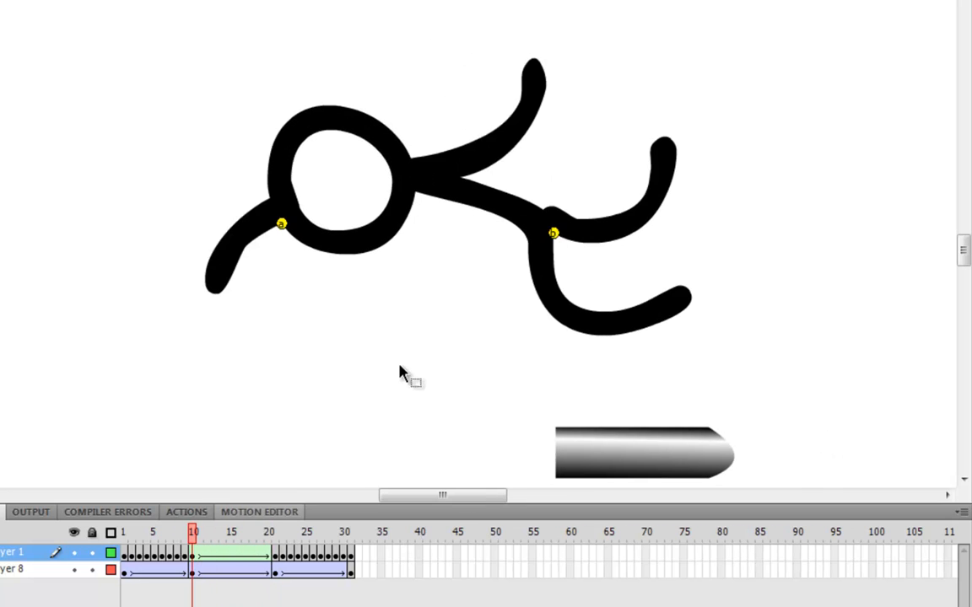
key(ctrl+shift+h)
drag(450, 201, 411, 159)
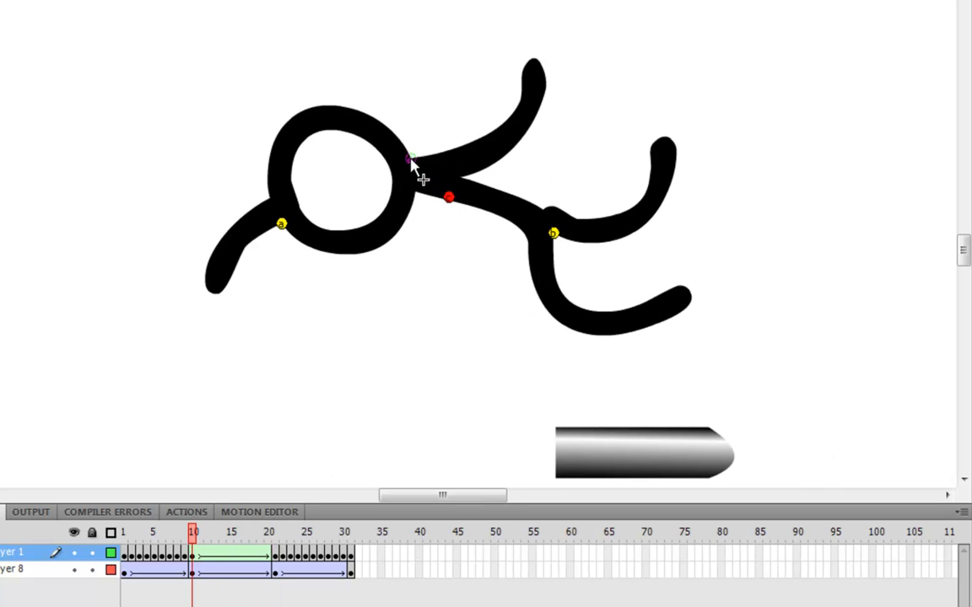
click(274, 552)
drag(465, 203, 394, 148)
Step: Add a fourth shape hint at frame 10 in the armpit between the upper arm and torso, and match it at frame 21
mouse_move(283, 536)
mouse_down()
mouse_move(225, 537)
mouse_move(270, 536)
mouse_up()
click(199, 550)
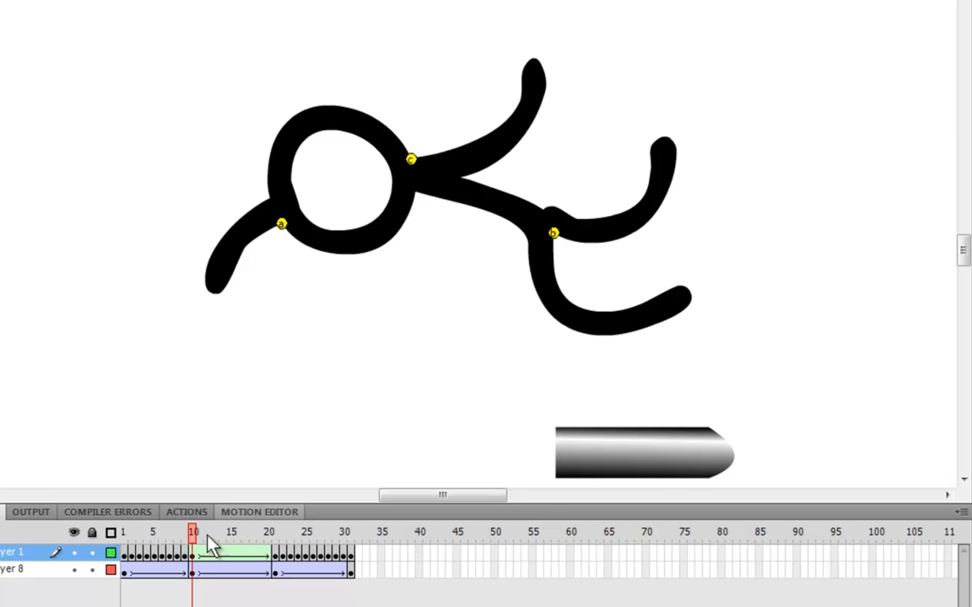
key(ctrl+shift+h)
drag(449, 197, 461, 180)
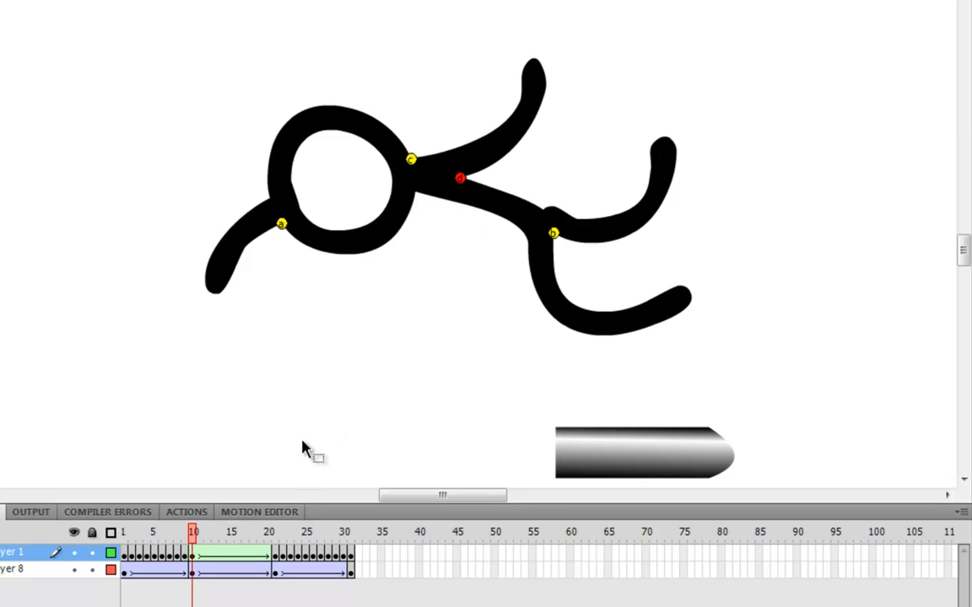
click(274, 552)
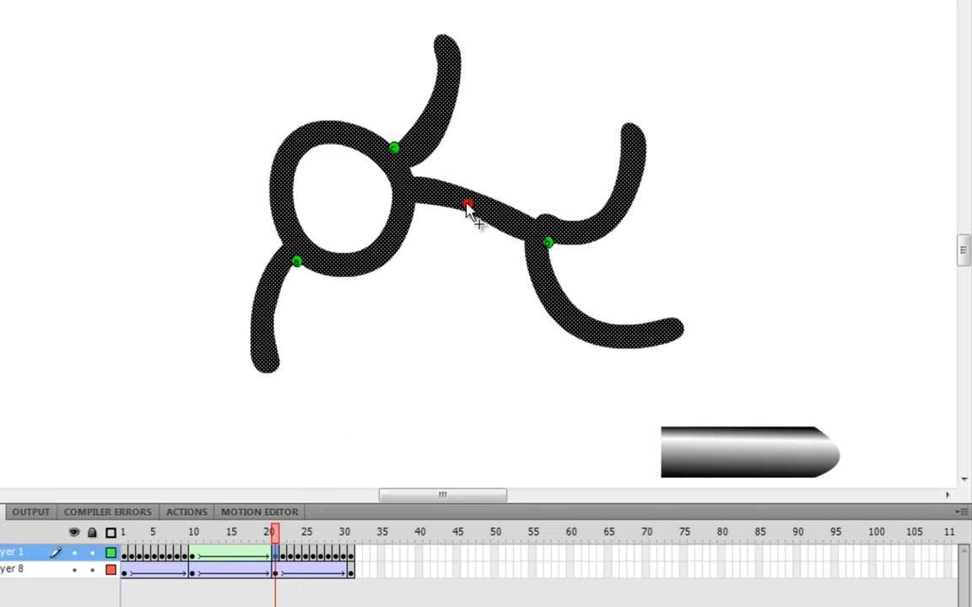
drag(468, 207, 410, 166)
Step: Add a fifth shape hint at frame 10 where the upper leg joins the top of the torso, and match it at frame 21
click(256, 544)
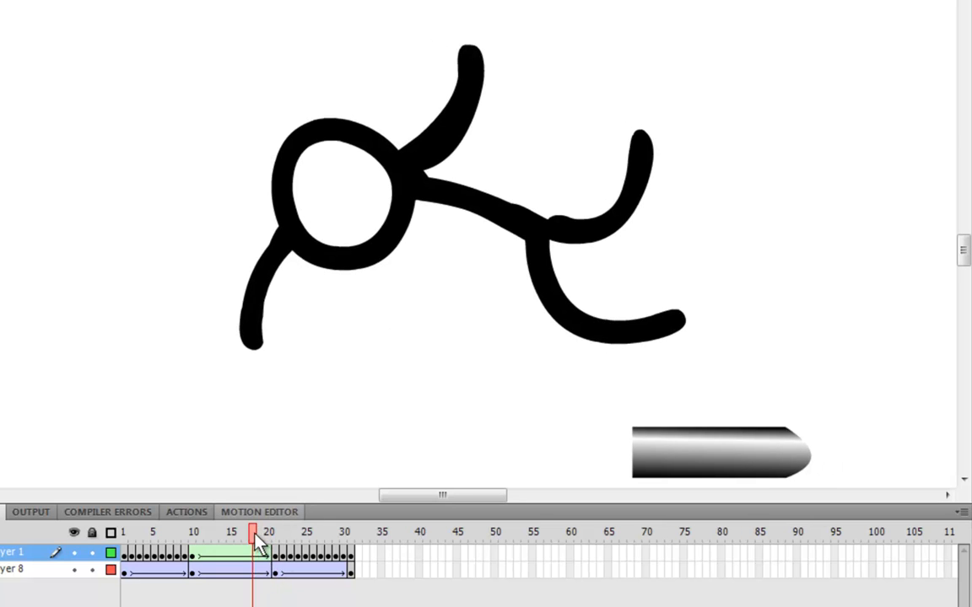
drag(257, 544, 194, 537)
key(ctrl+shift+h)
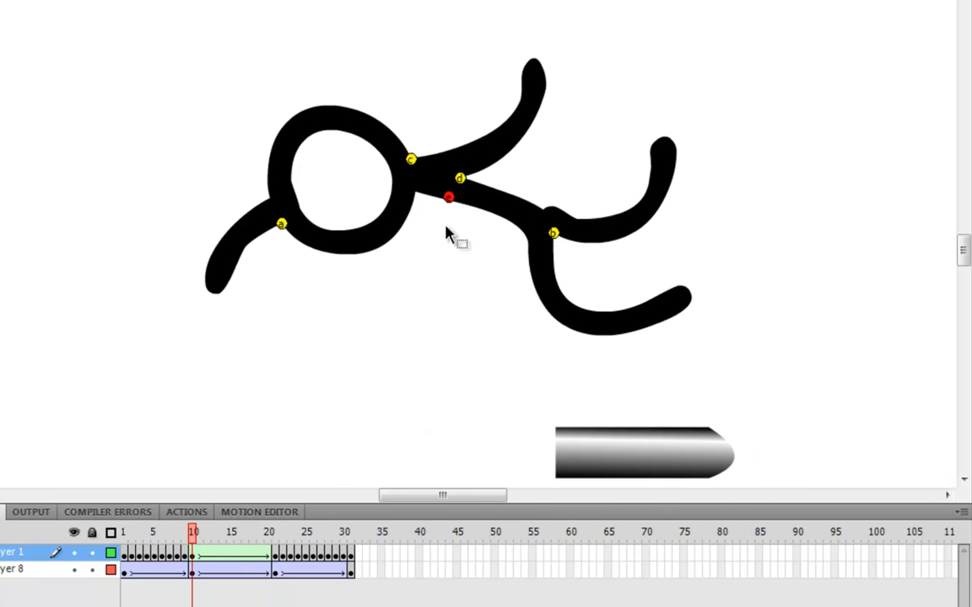
click(275, 555)
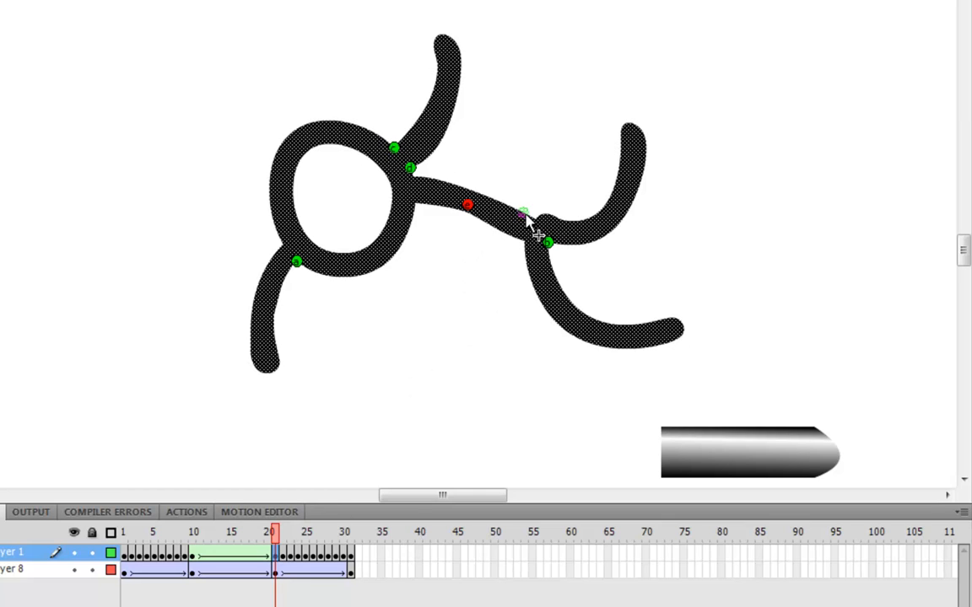
mouse_move(525, 215)
mouse_down()
mouse_move(541, 225)
mouse_move(533, 217)
mouse_up()
Step: Add a sixth shape hint at frame 10 where the outer edge of the lower arm meets the head, and match it at frame 21
drag(270, 555, 189, 548)
key(ctrl+shift+h)
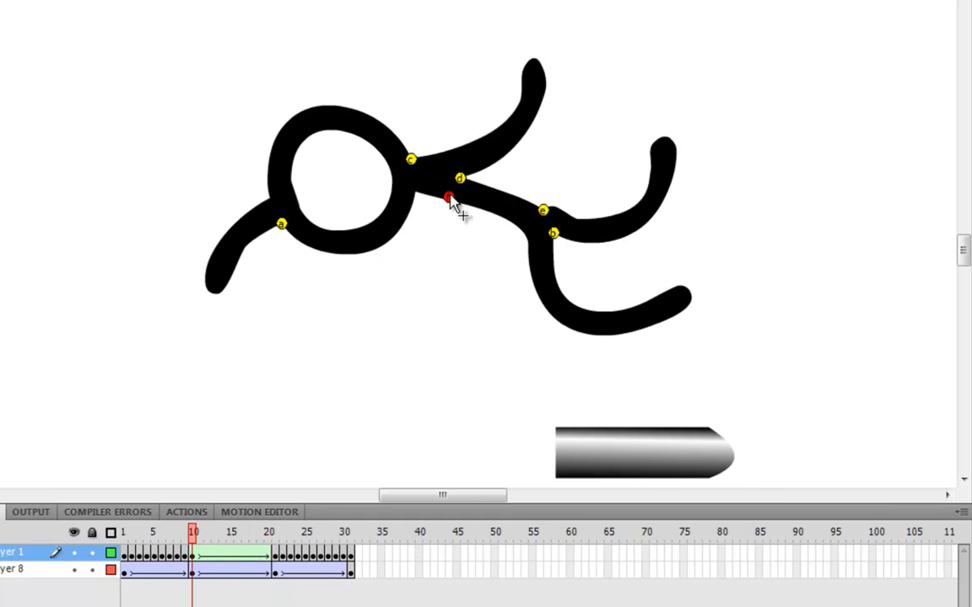
click(271, 555)
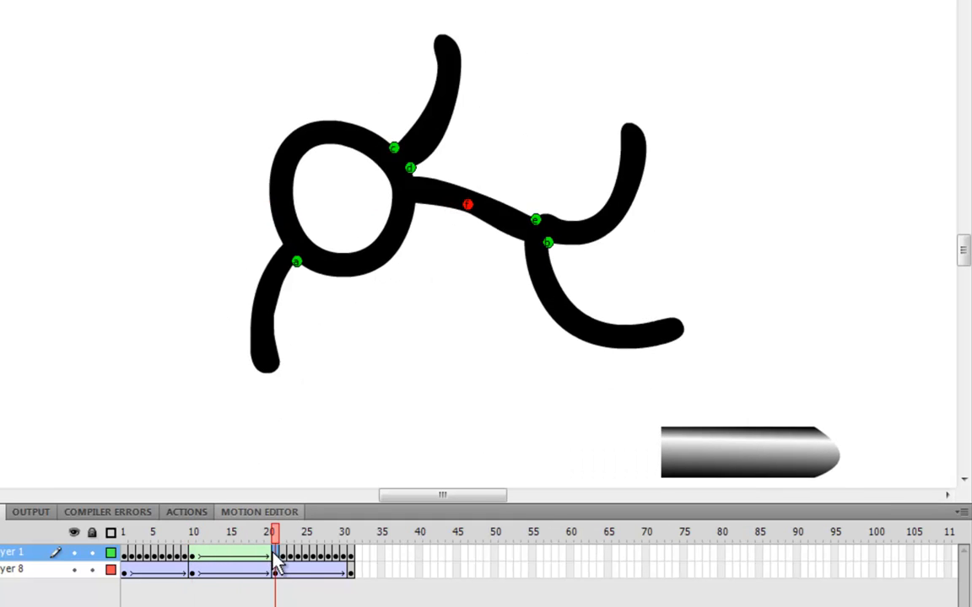
mouse_move(468, 206)
mouse_down()
mouse_move(288, 254)
mouse_move(282, 244)
mouse_up()
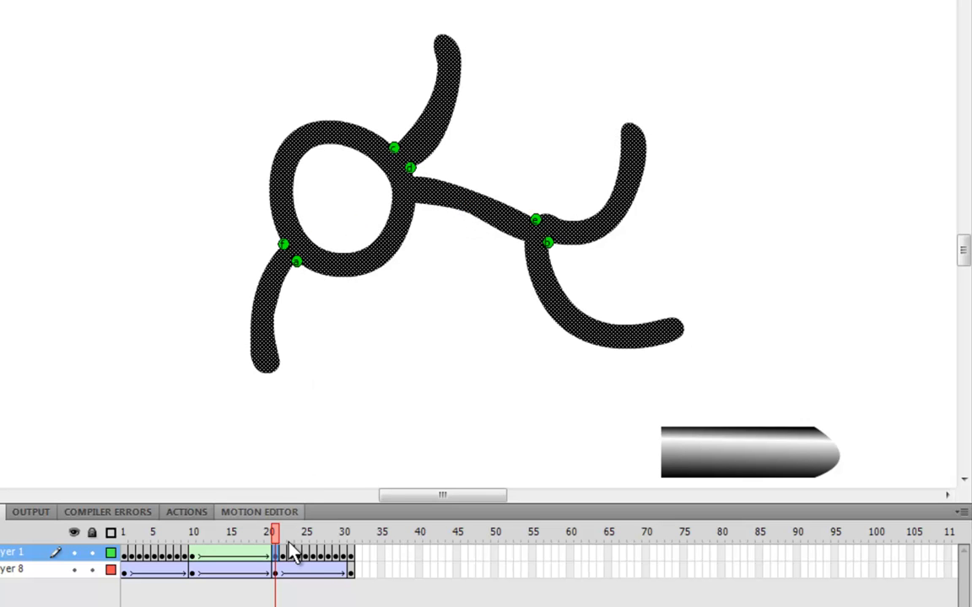
Step: Play the animation from the beginning with the whole stage in view to check the hinted shape tween
drag(289, 553, 177, 548)
key(ctrl+minus)
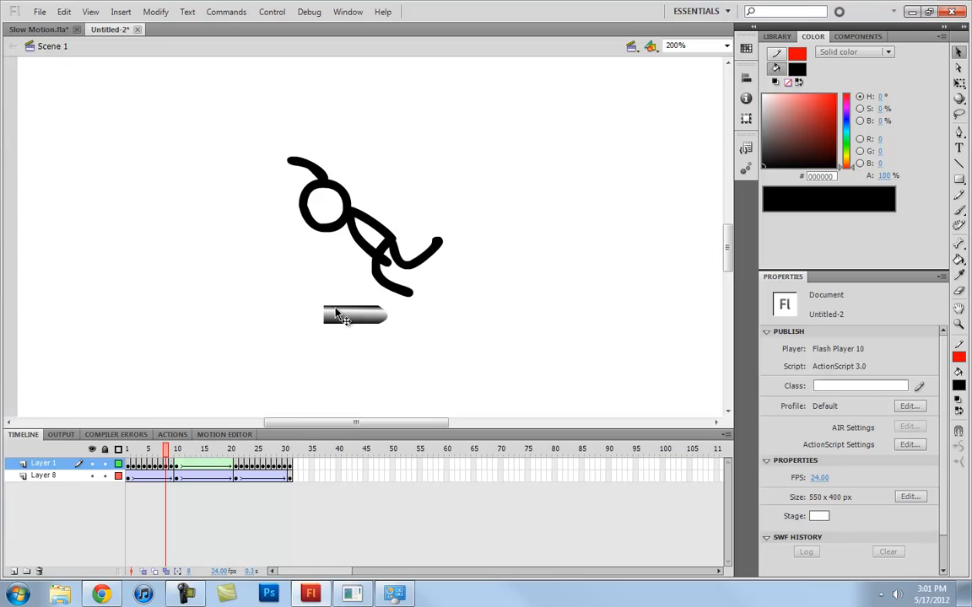
key(ctrl+minus)
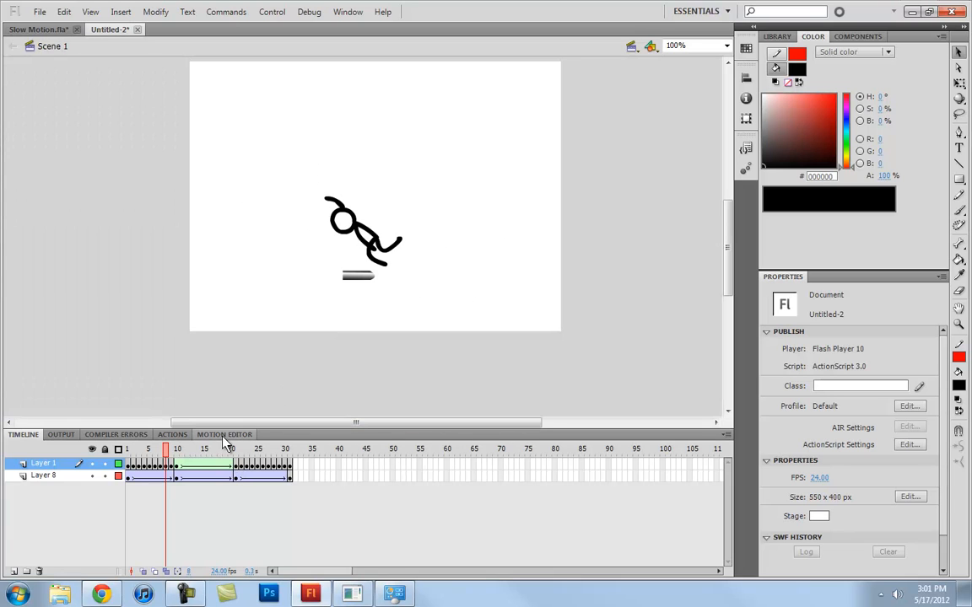
click(131, 465)
key(Return)
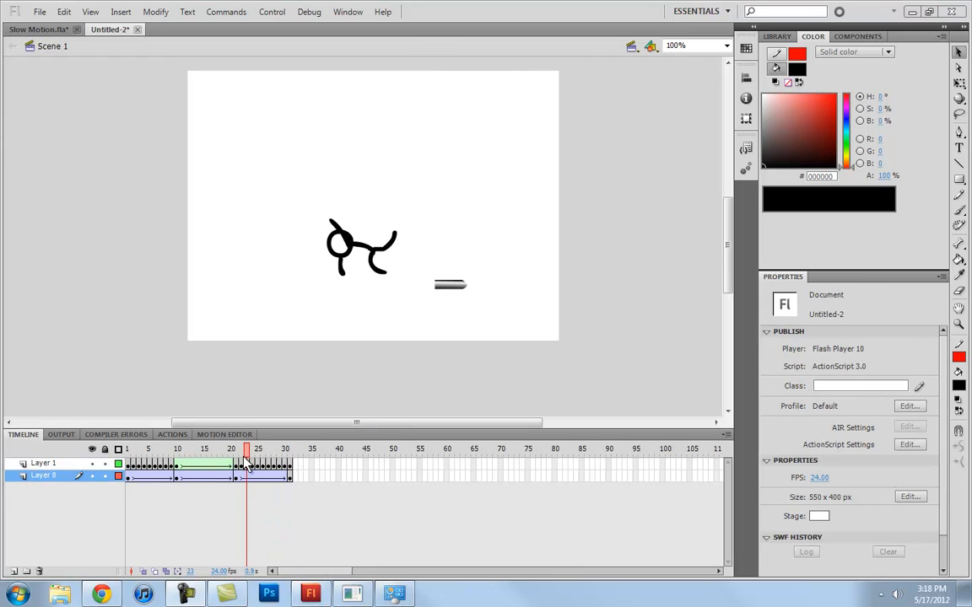
Step: Step through the poses at frames 21 to 24 of Layer 1, and scrub from frame 8 to frame 22
mouse_move(245, 463)
mouse_down()
mouse_move(177, 465)
mouse_move(224, 462)
mouse_move(240, 475)
mouse_up()
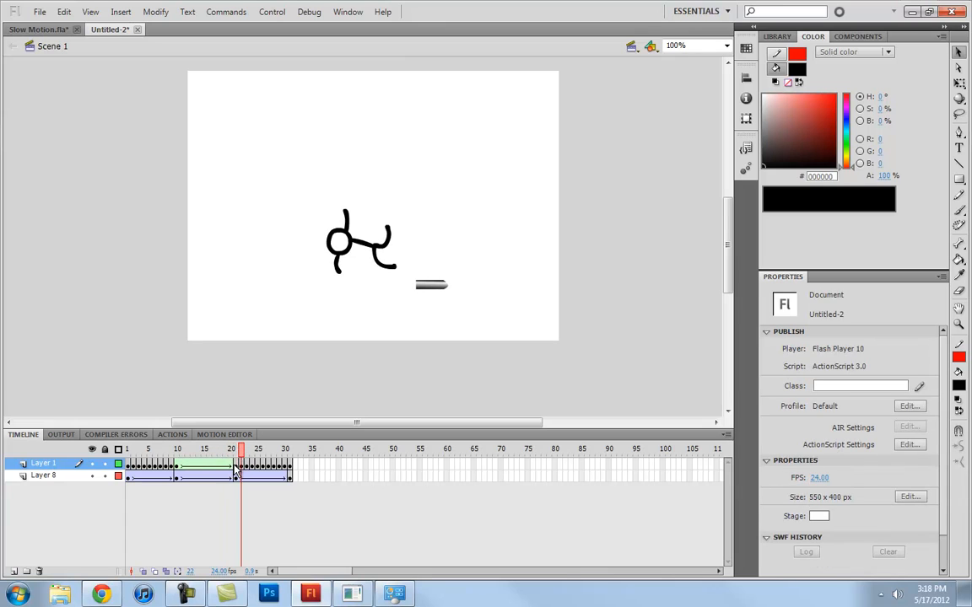
click(237, 474)
click(241, 468)
click(247, 467)
click(252, 467)
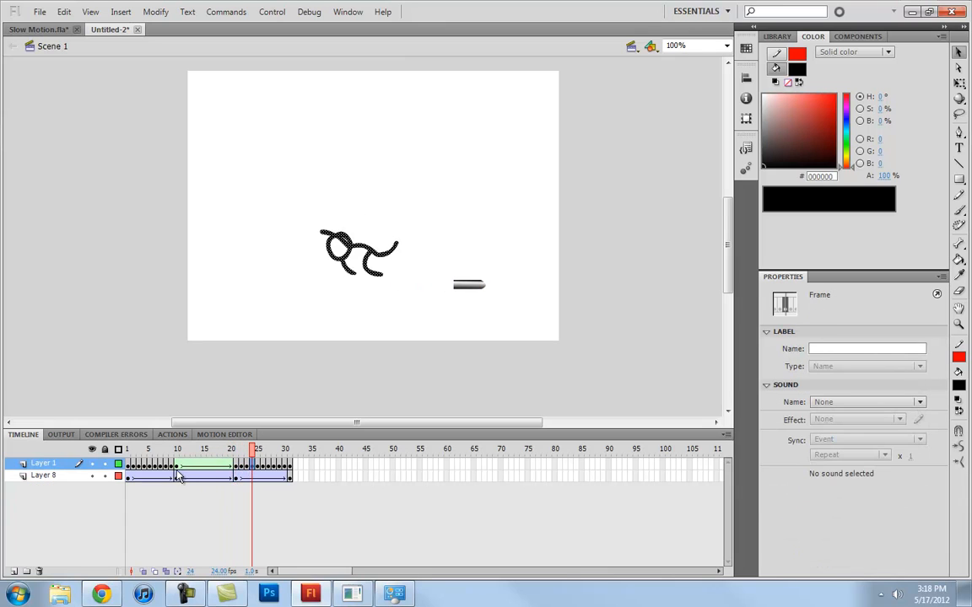
click(166, 467)
mouse_move(161, 467)
mouse_down()
mouse_move(173, 477)
mouse_move(166, 451)
mouse_move(238, 452)
mouse_up()
Step: Move frames 22 to 31 of both layers later in the timeline so they start at frame 33
key(ctrl+=)
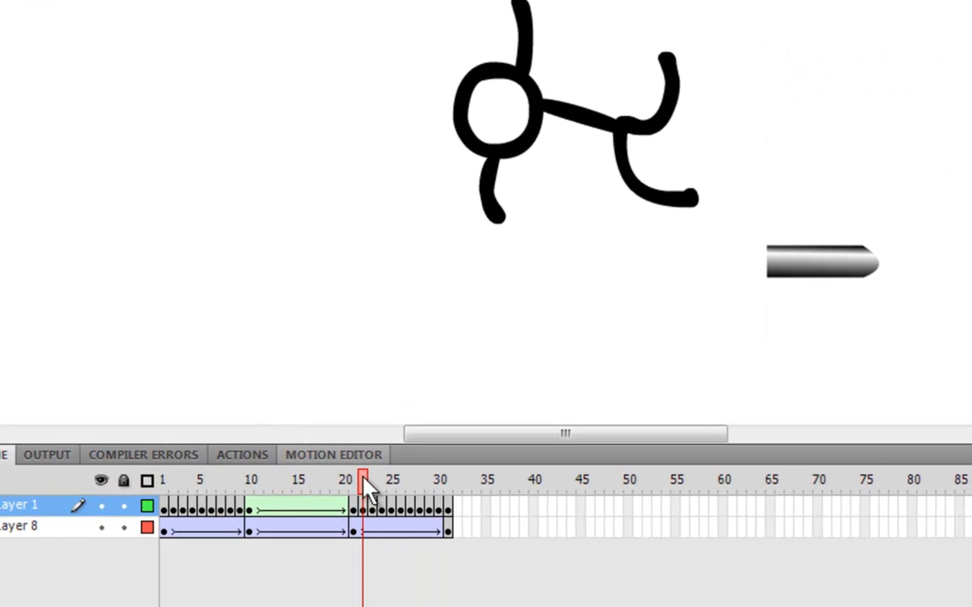
click(362, 528)
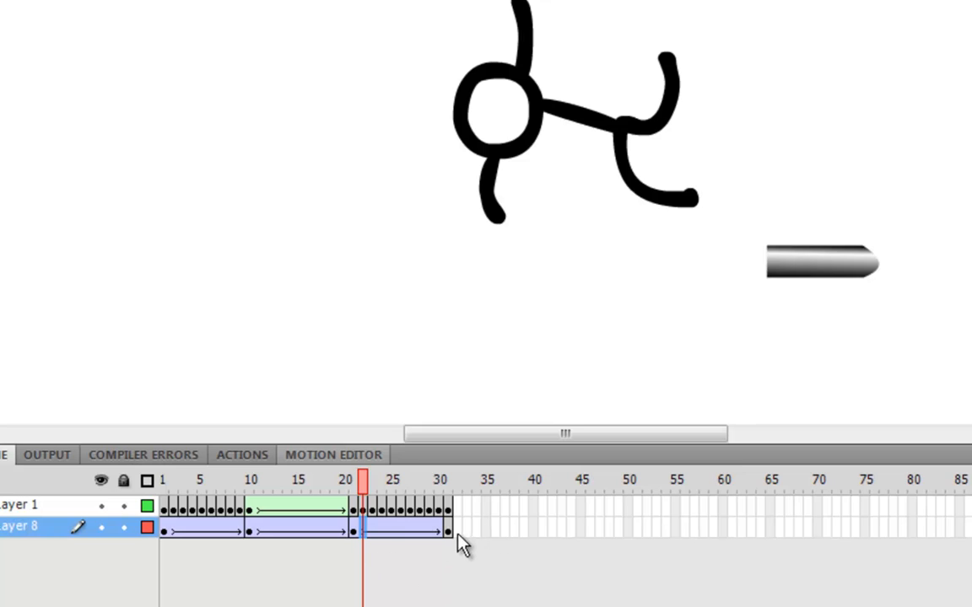
drag(365, 523, 464, 527)
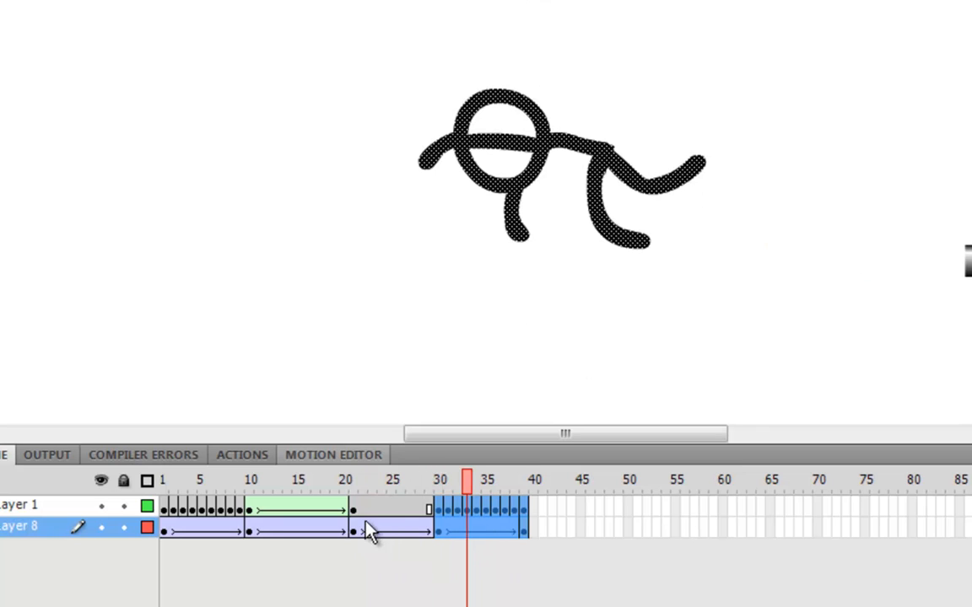
click(440, 532)
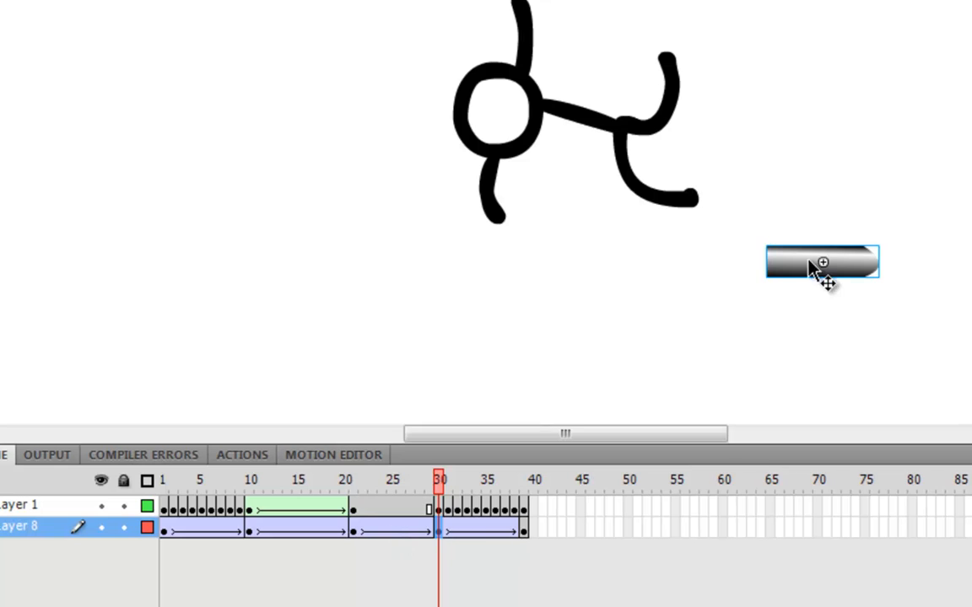
click(362, 478)
drag(364, 488, 537, 529)
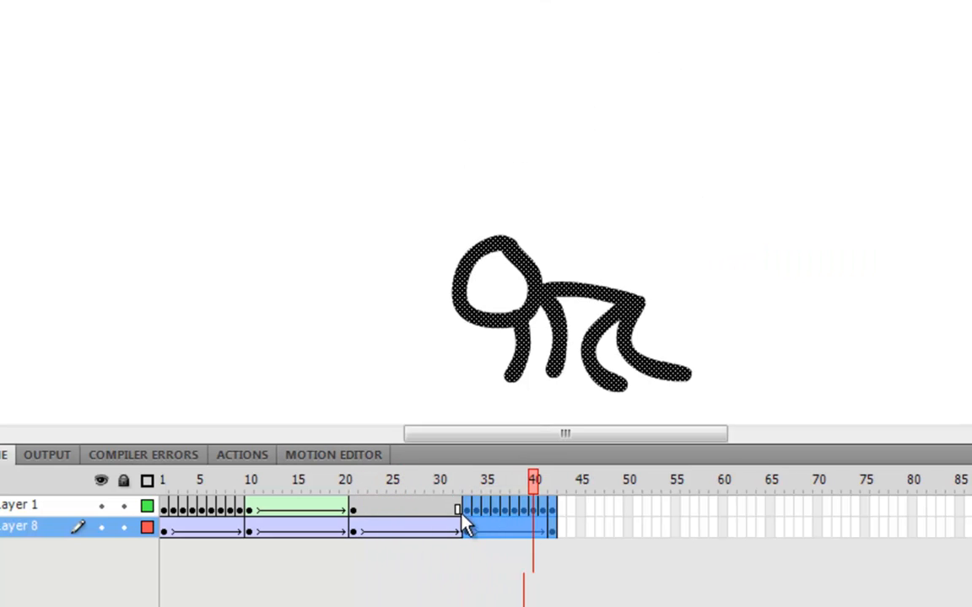
Step: Compare frames 21 and 32 of Layer 1 and insert a keyframe at frame 32
click(410, 508)
click(457, 510)
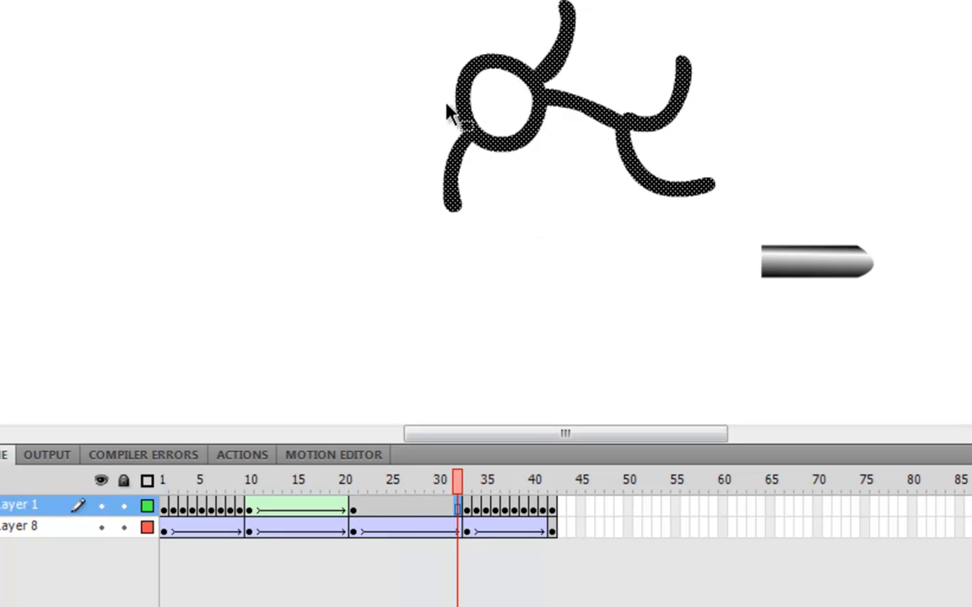
click(353, 509)
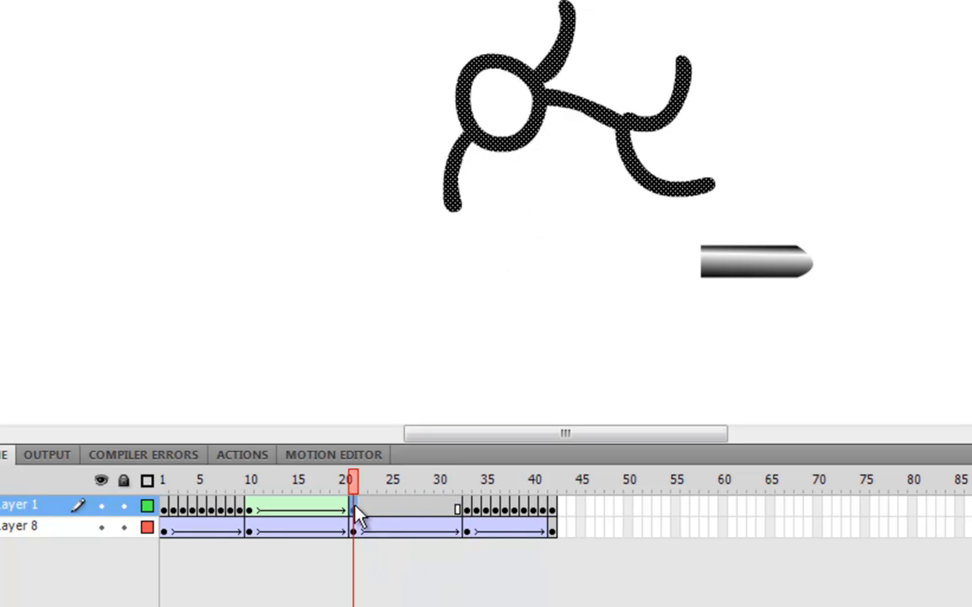
click(456, 509)
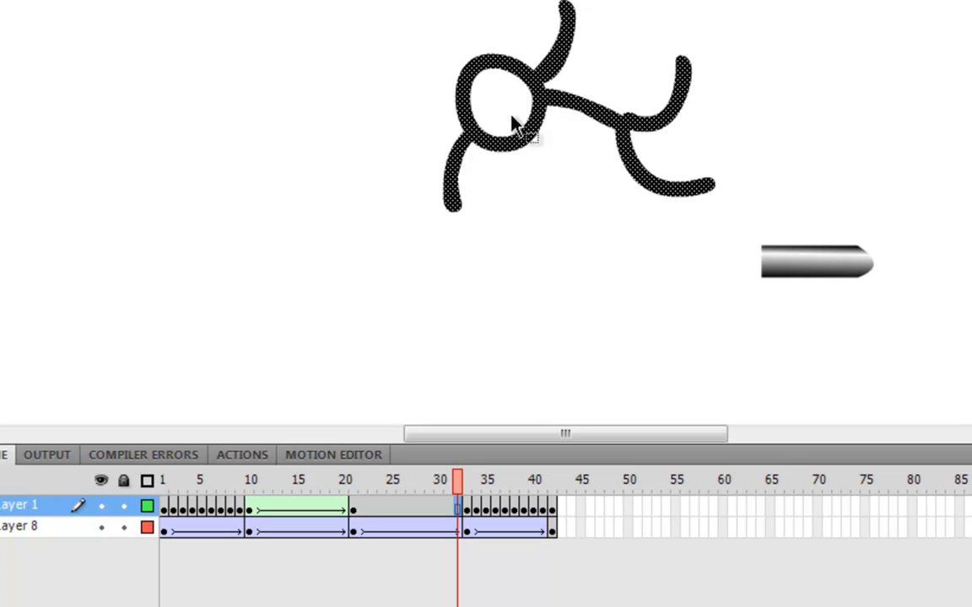
click(354, 509)
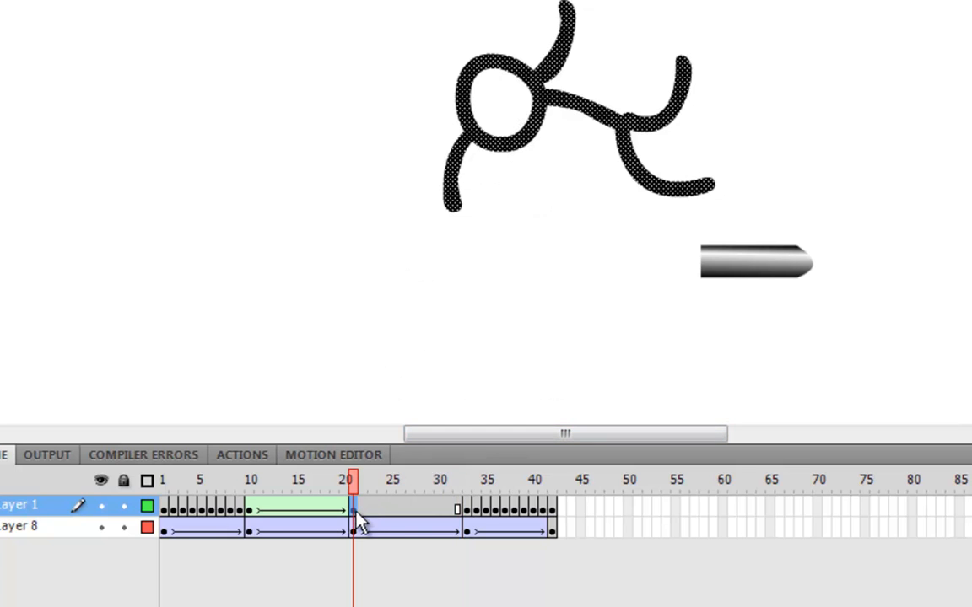
click(457, 508)
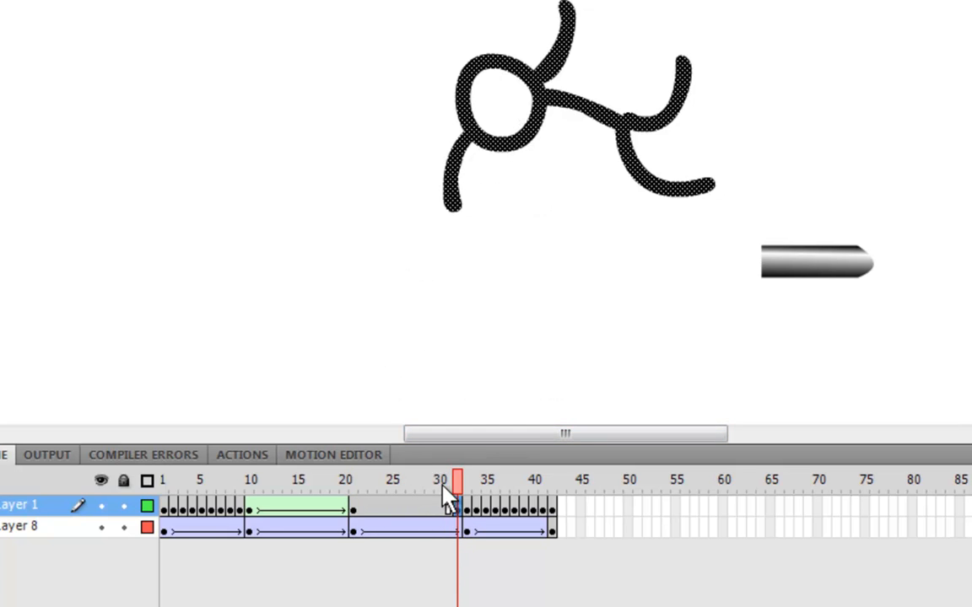
Step: Create a shape tween between frames 21 and 32 of Layer 1, and return to frame 21
right_click(413, 509)
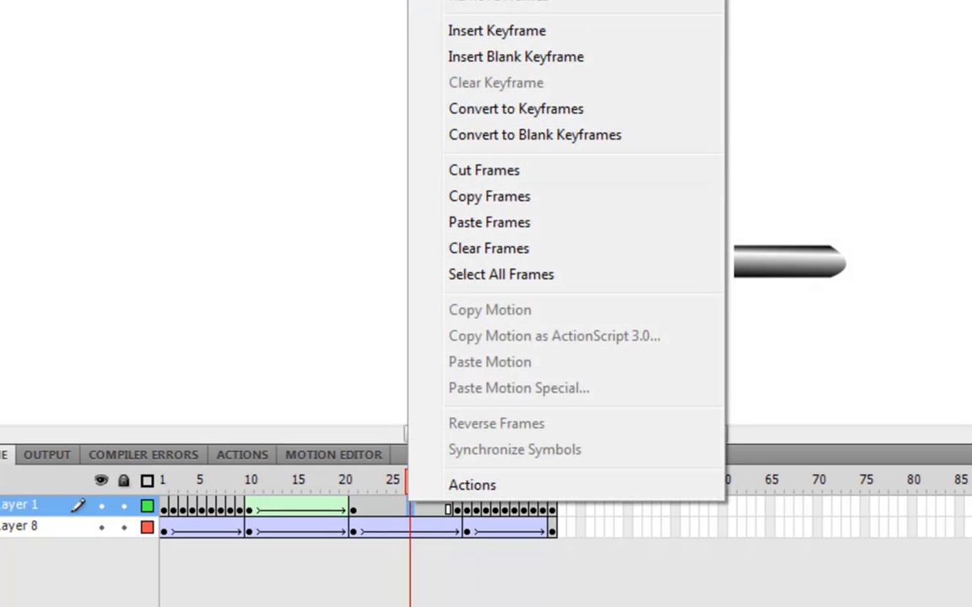
click(501, 0)
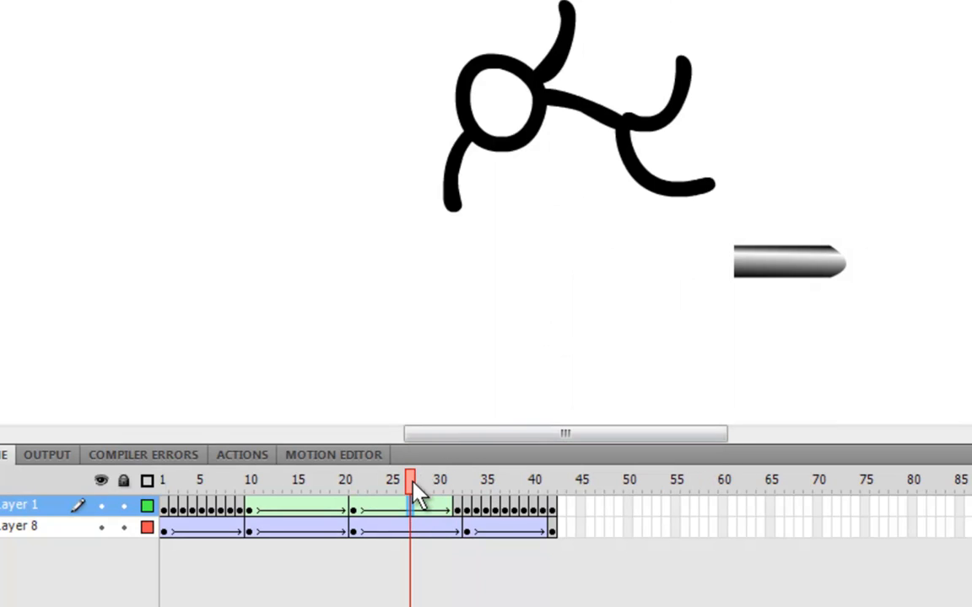
drag(417, 479, 356, 482)
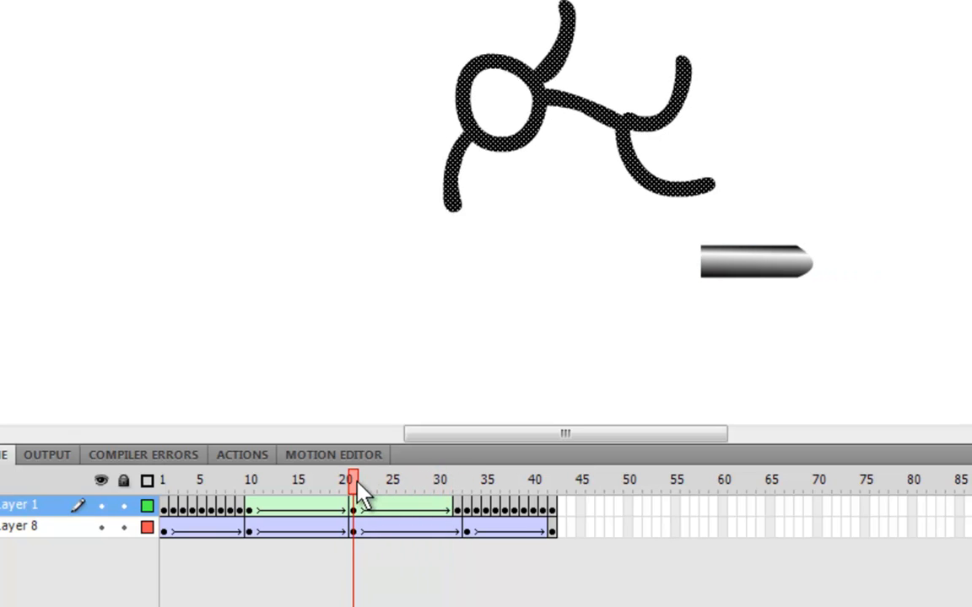
Step: Compare the figure's pose at frames 32 and 21 of Layer 1 in a closer view
click(458, 507)
key(ctrl+equal)
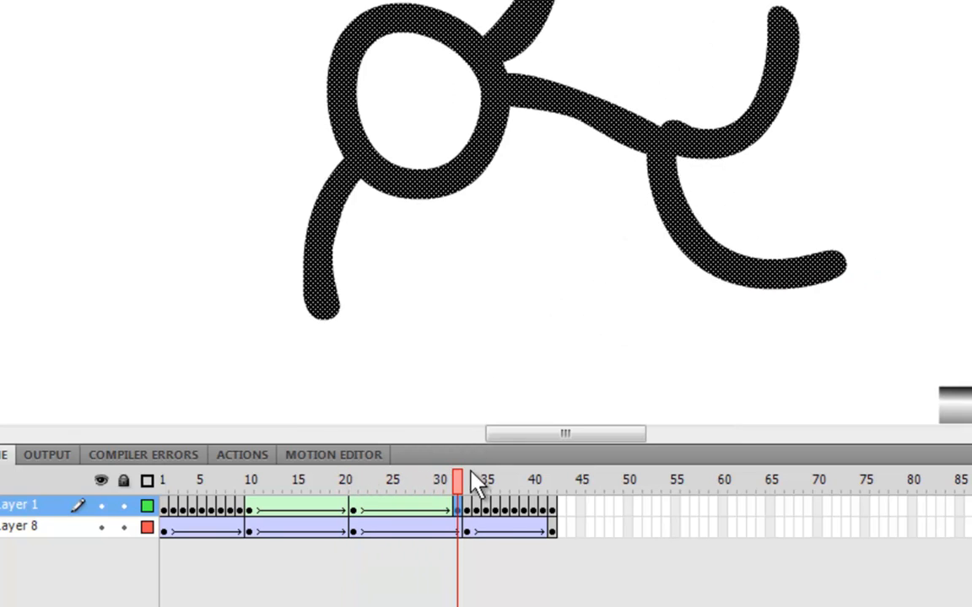
click(353, 509)
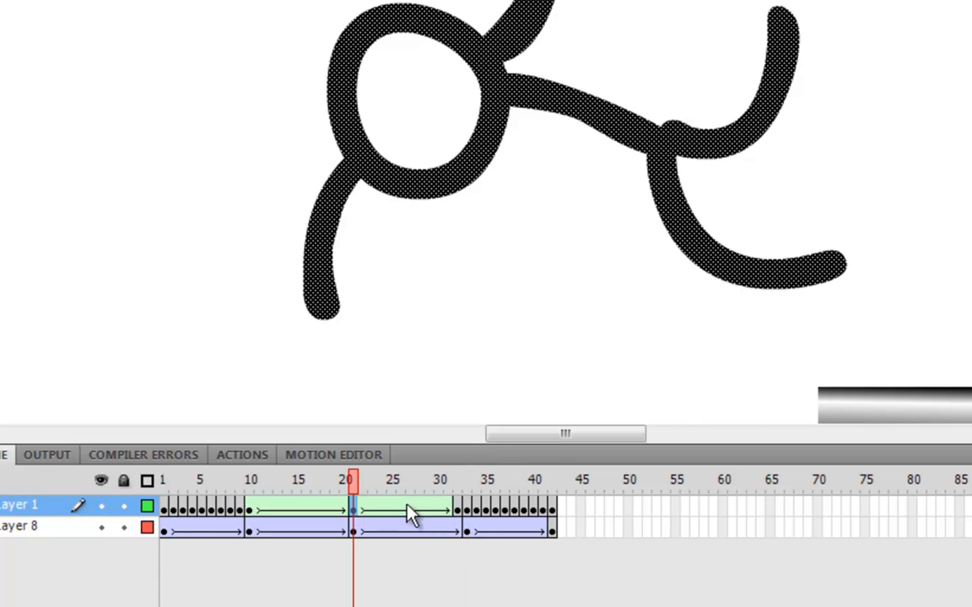
click(456, 509)
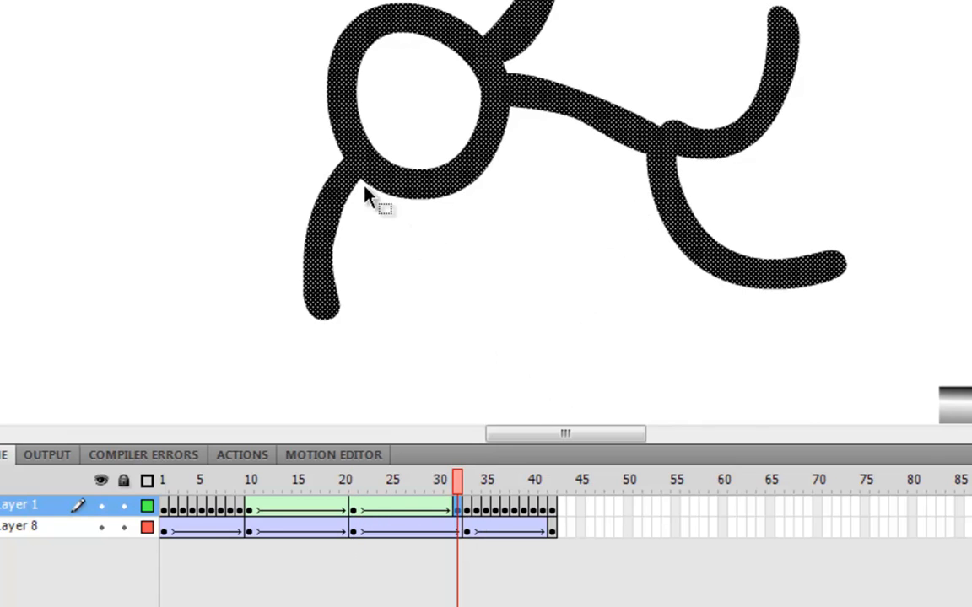
Step: Try pulling the outline where the lower arm meets the head outward at frame 32, check the tween, and undo the change
click(367, 208)
drag(361, 180, 457, 264)
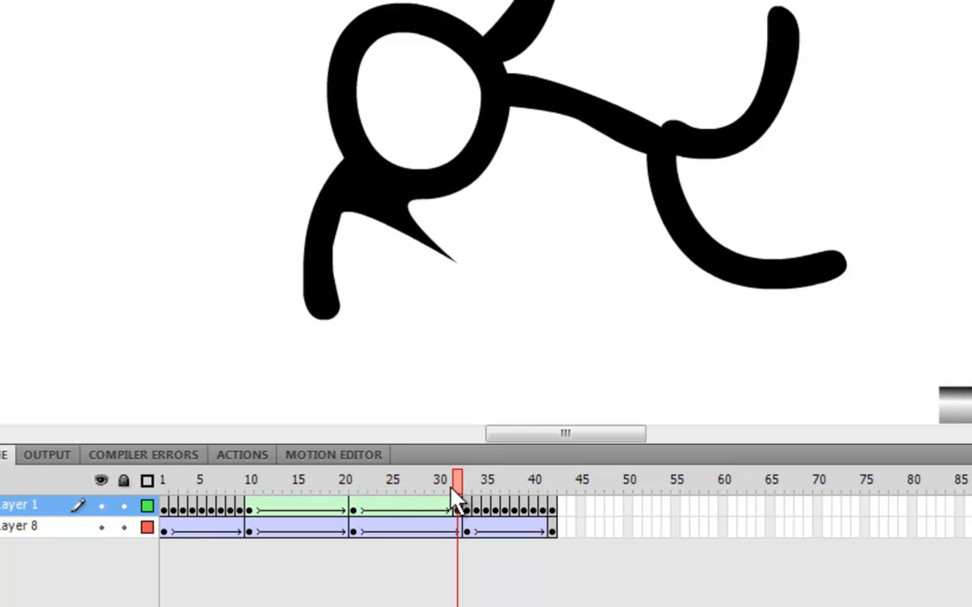
drag(452, 485, 386, 485)
click(460, 506)
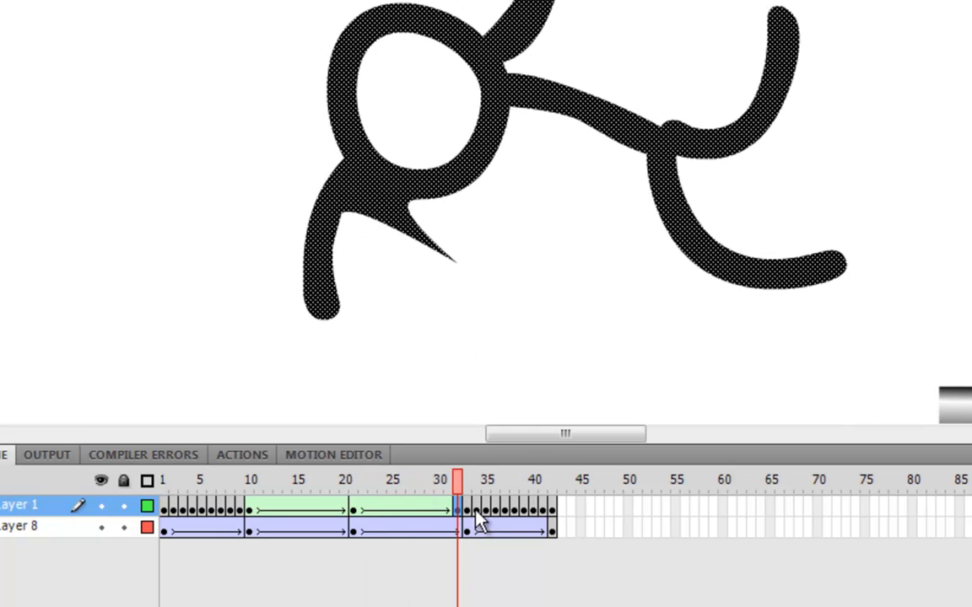
click(578, 310)
key(ctrl+z)
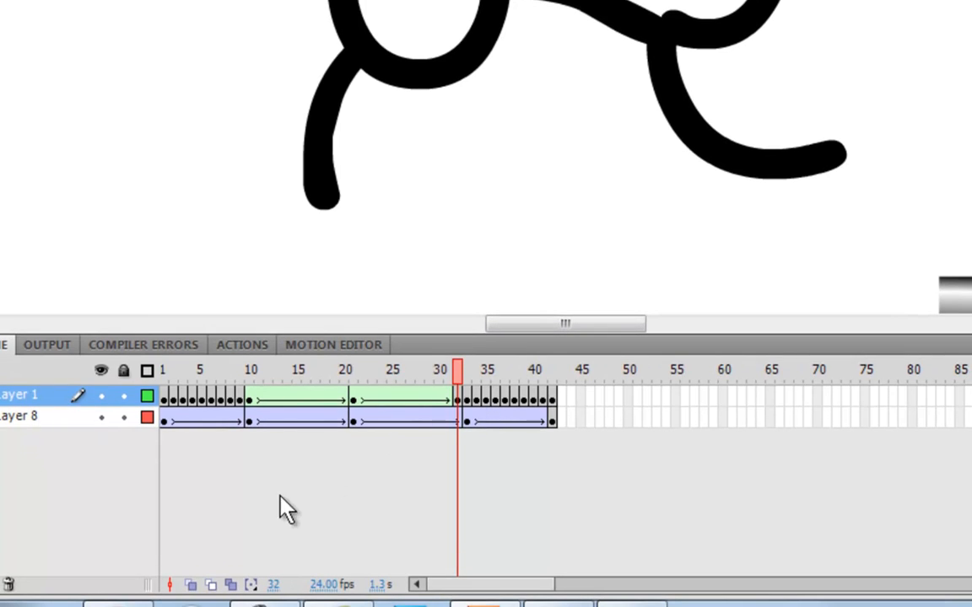
Step: Turn on onion skinning and set its range to start at frame 21, just before the current frame 32
click(191, 585)
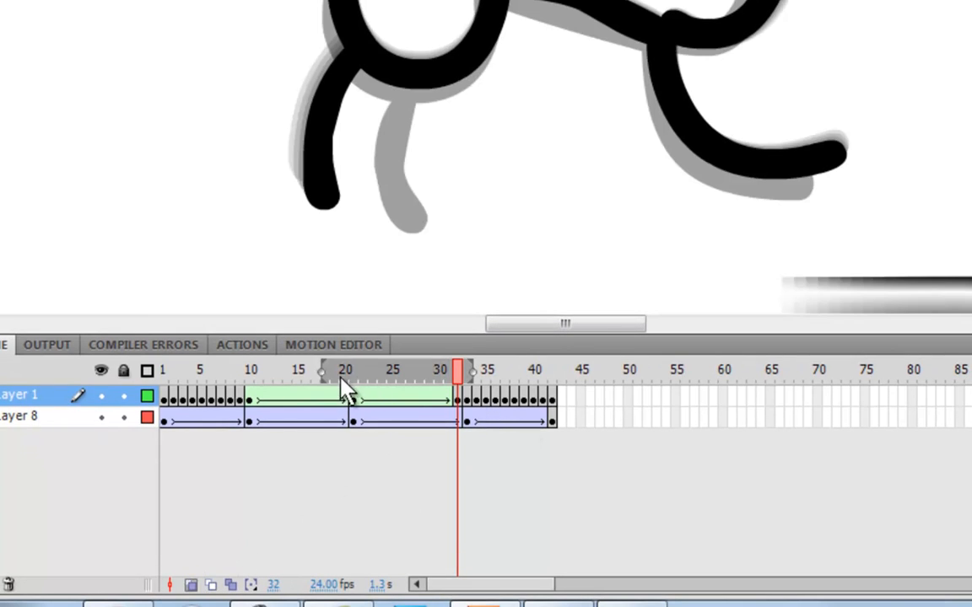
drag(351, 373, 409, 373)
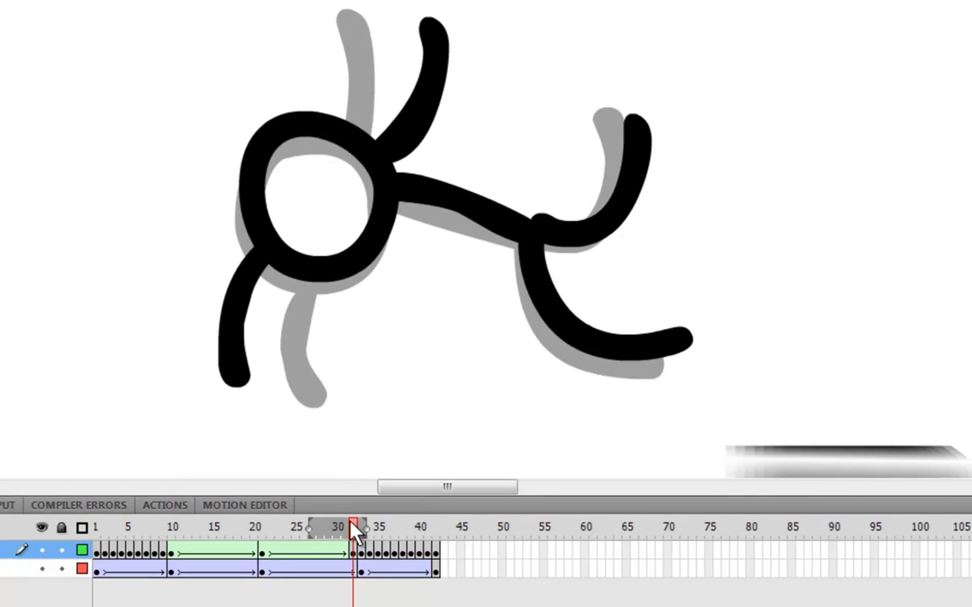
drag(309, 530, 266, 538)
scroll(447, 367, down, 3)
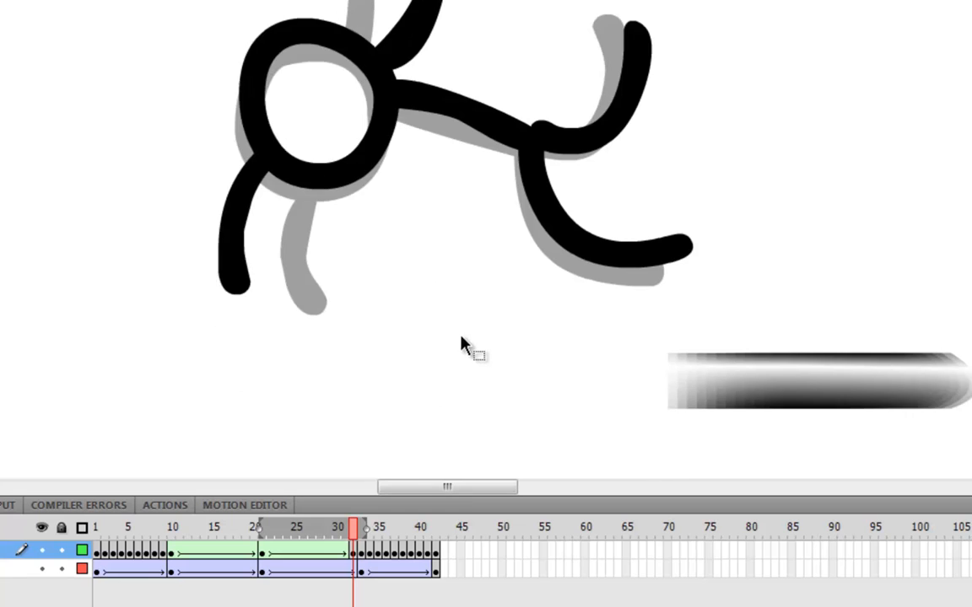
scroll(352, 293, up, 3)
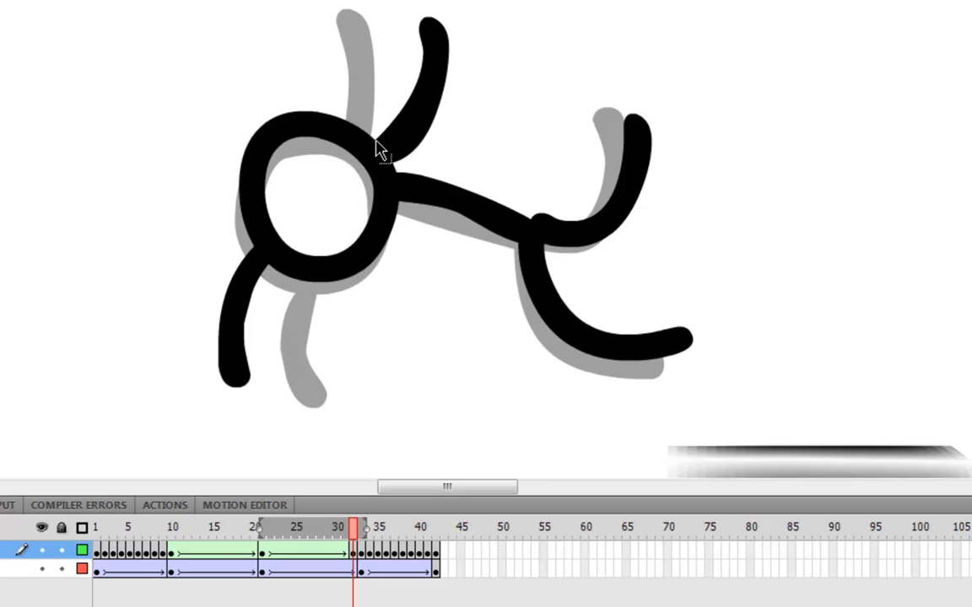
Step: Bend the lower outline of the head at frame 32 outward to the edge of the ghosted pose
mouse_move(377, 148)
mouse_down()
mouse_move(353, 124)
mouse_move(385, 124)
mouse_up()
click(377, 140)
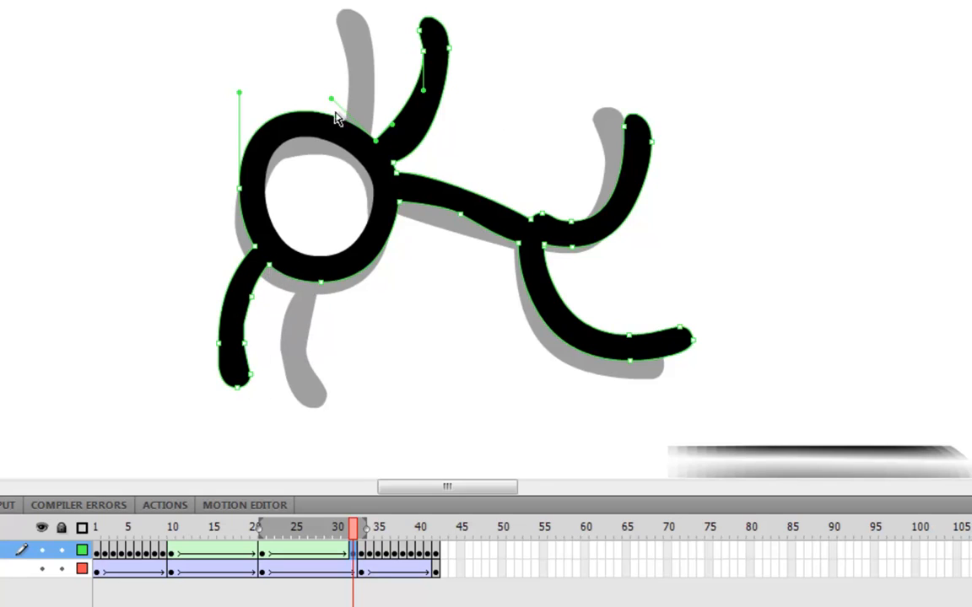
click(298, 88)
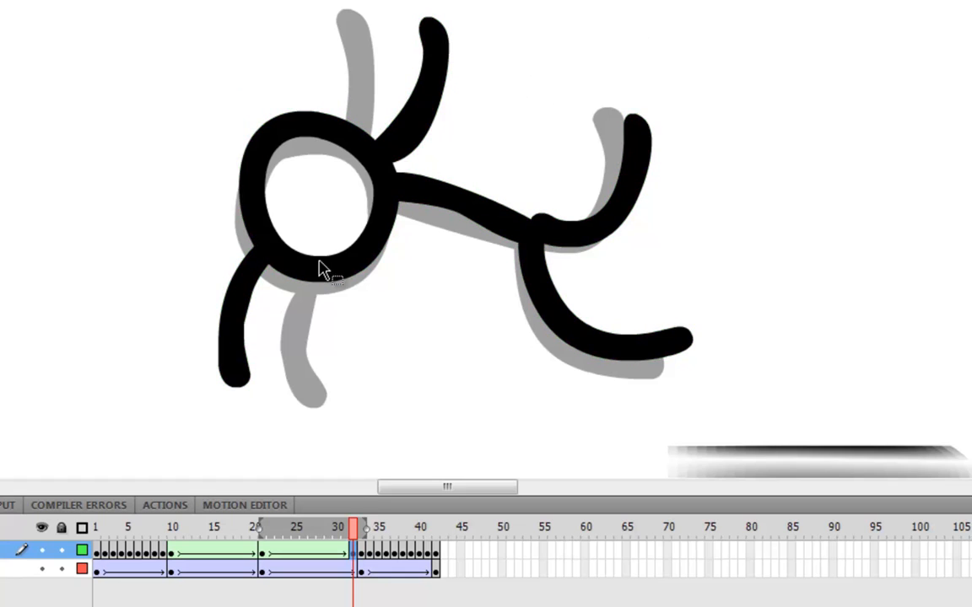
drag(269, 276, 376, 259)
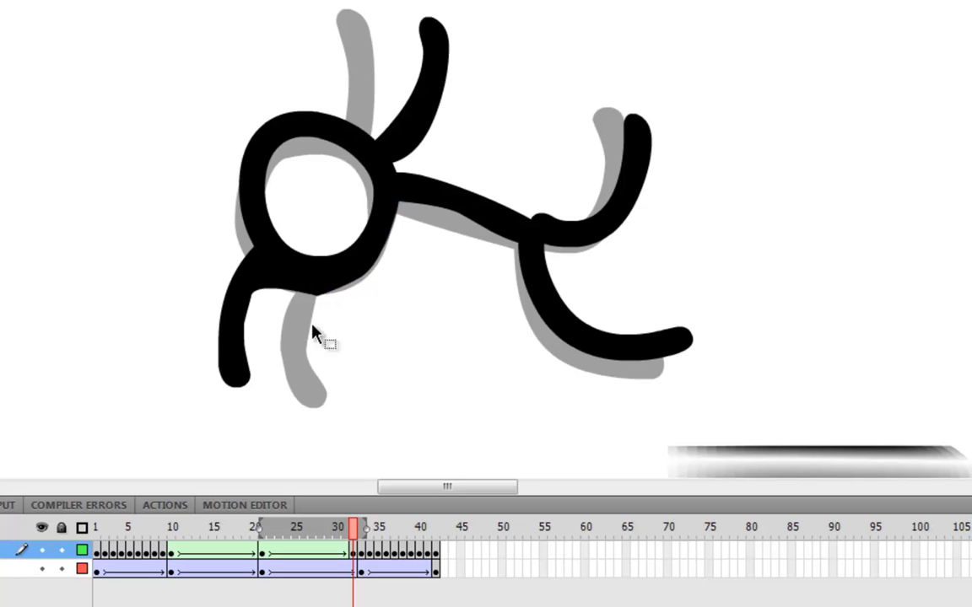
Step: Move the lower arm's inner and tip anchor points onto the ghosted arm with the Subselection tool
key(a)
click(253, 299)
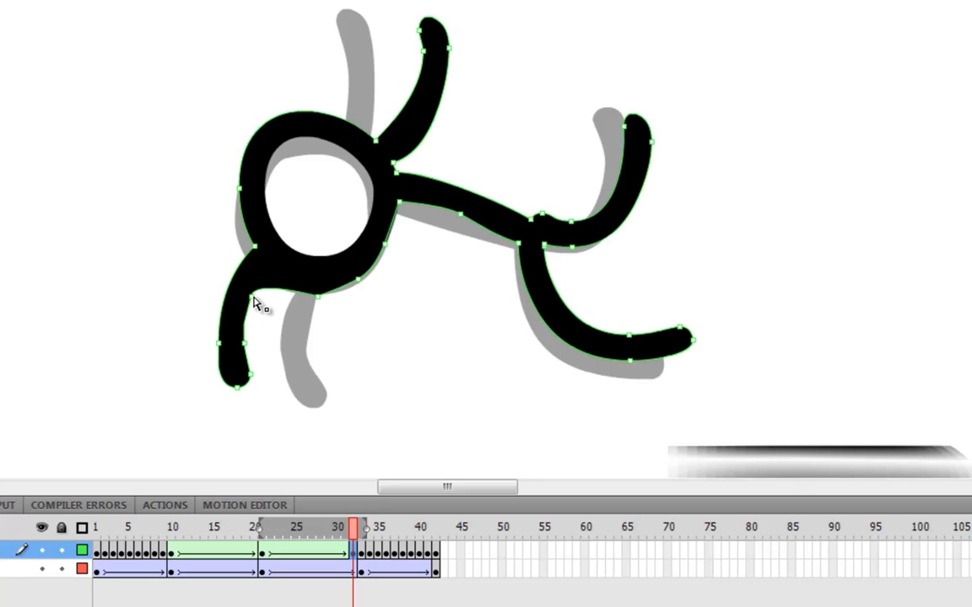
drag(253, 302, 315, 316)
key(ctrl+z)
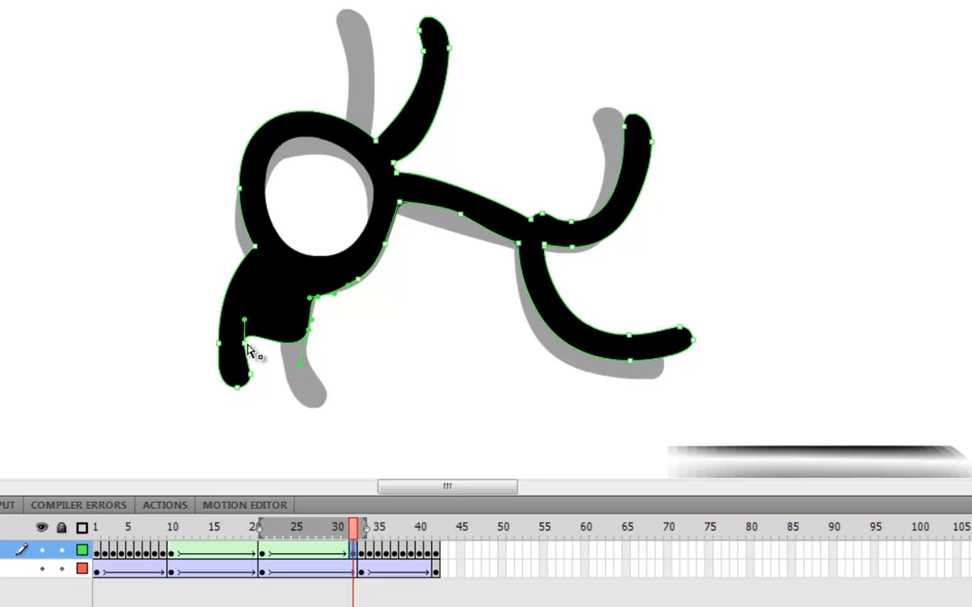
drag(250, 356, 316, 380)
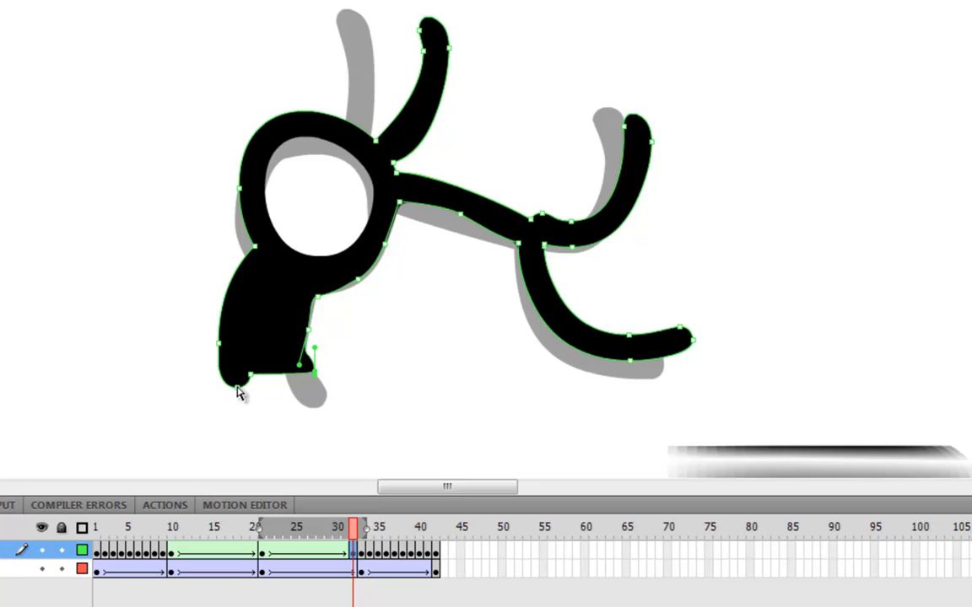
drag(252, 377, 325, 401)
drag(240, 392, 313, 419)
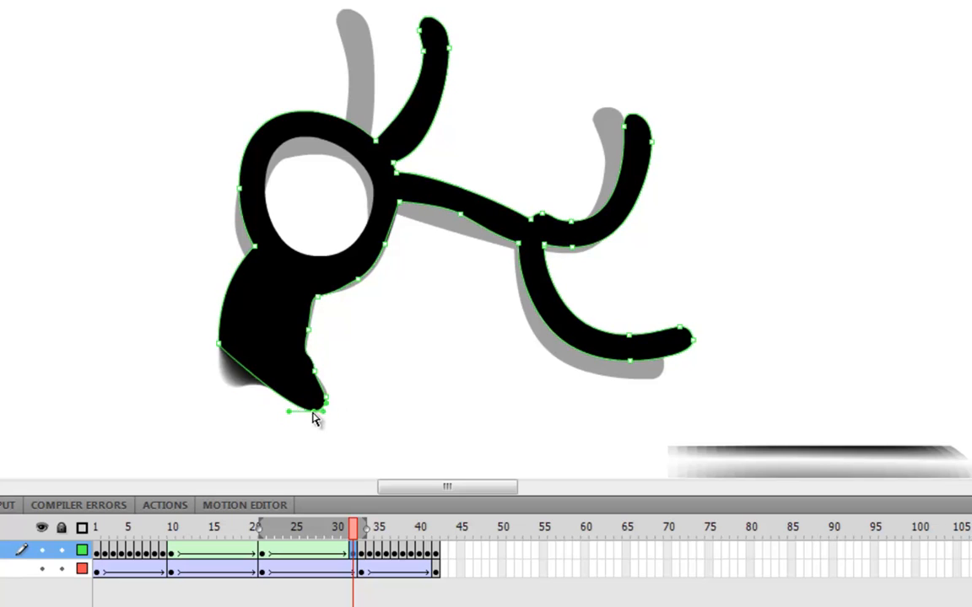
Step: Try moving the lower arm's outer anchor point inward onto the ghosted arm, and undo it
click(219, 345)
drag(220, 344, 292, 355)
key(ctrl+z)
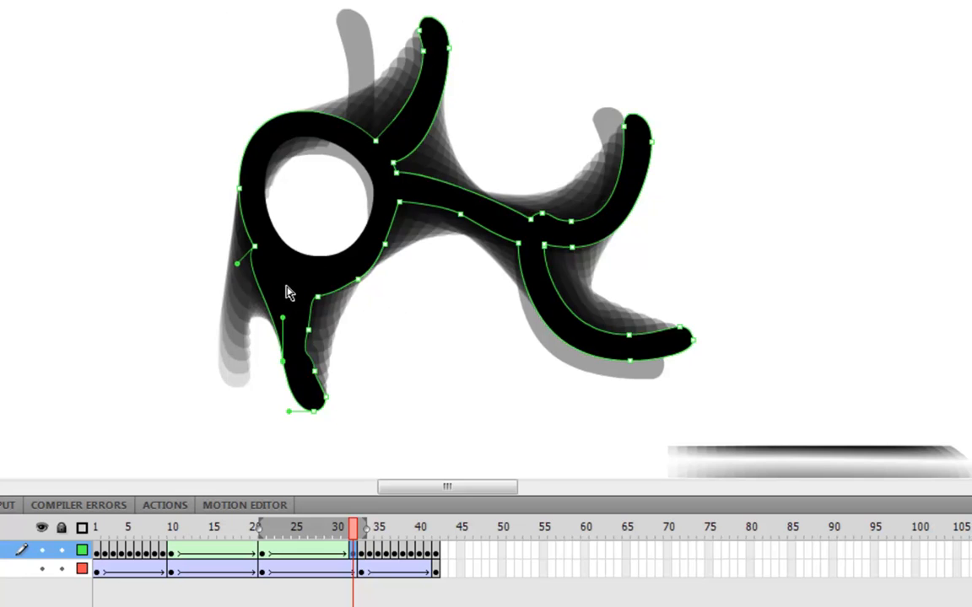
key(ctrl+z)
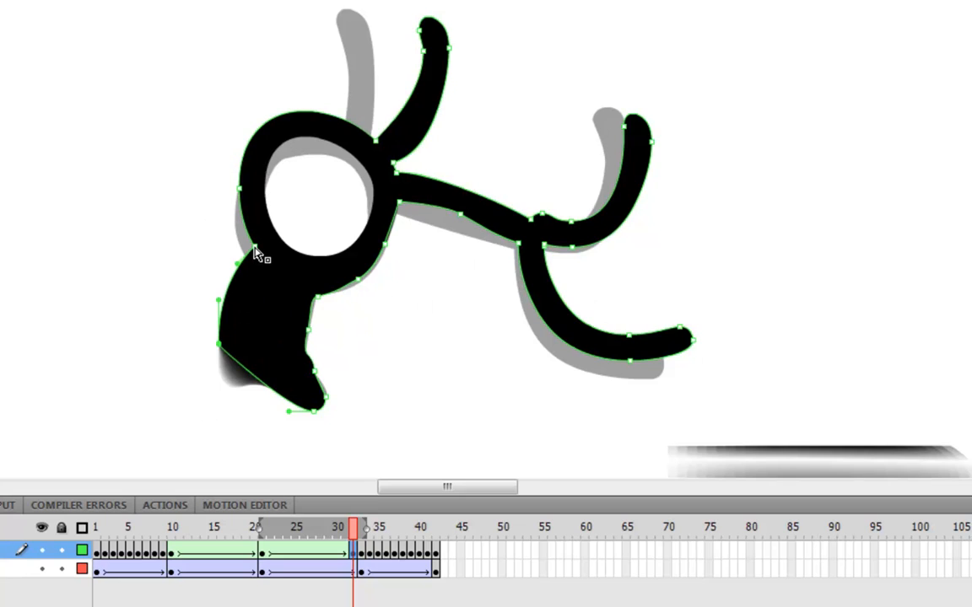
Step: Move the corner between head and lower arm to the ghosted arm's base, and curve the head outline with its handle
drag(256, 258, 215, 264)
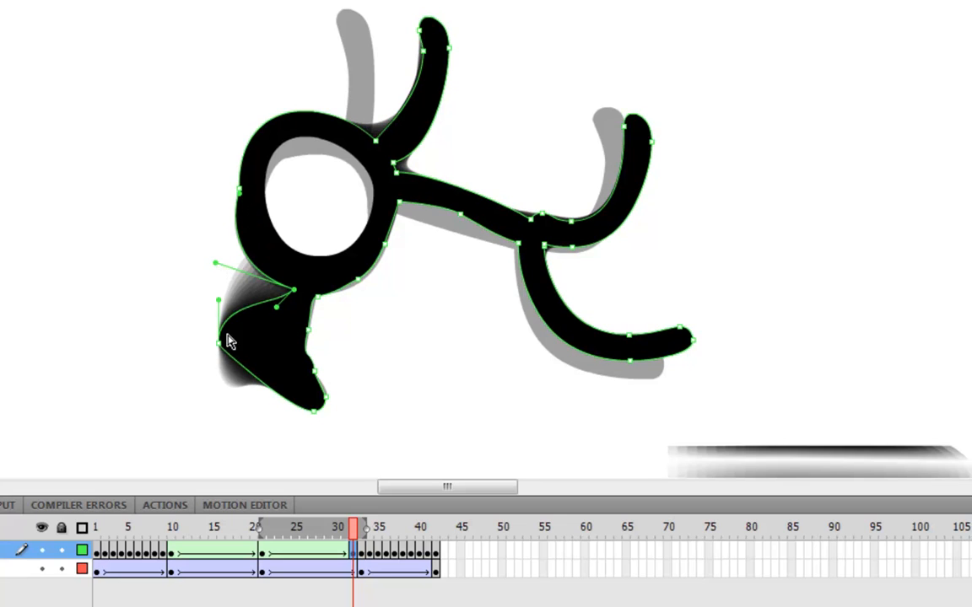
drag(218, 343, 279, 363)
key(ctrl+z)
key(ctrl+z)
Step: Nudge the lower arm's outer anchor point and its handle slightly inward, and check the result with and without onion skinning
drag(219, 301, 236, 321)
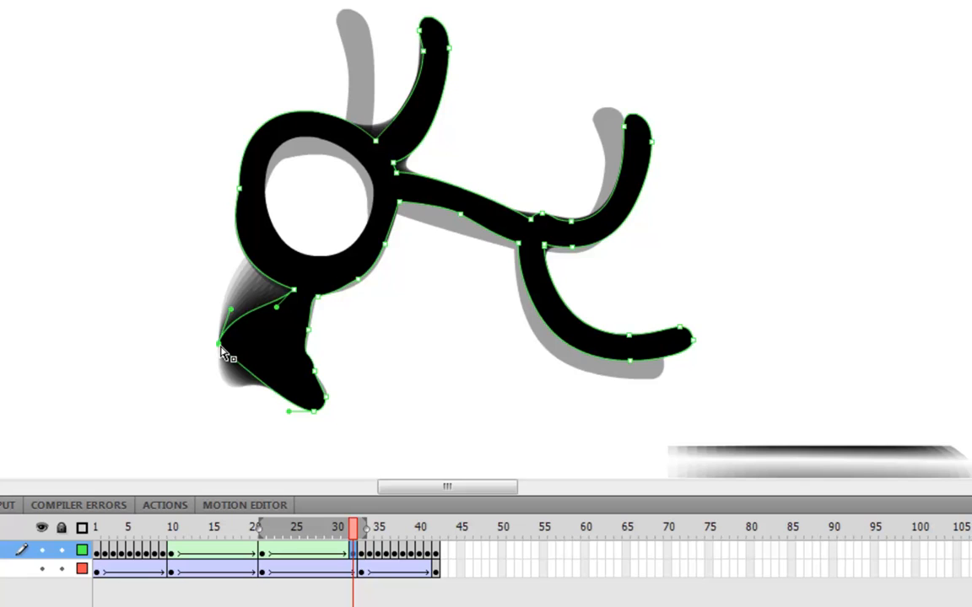
drag(224, 353, 239, 352)
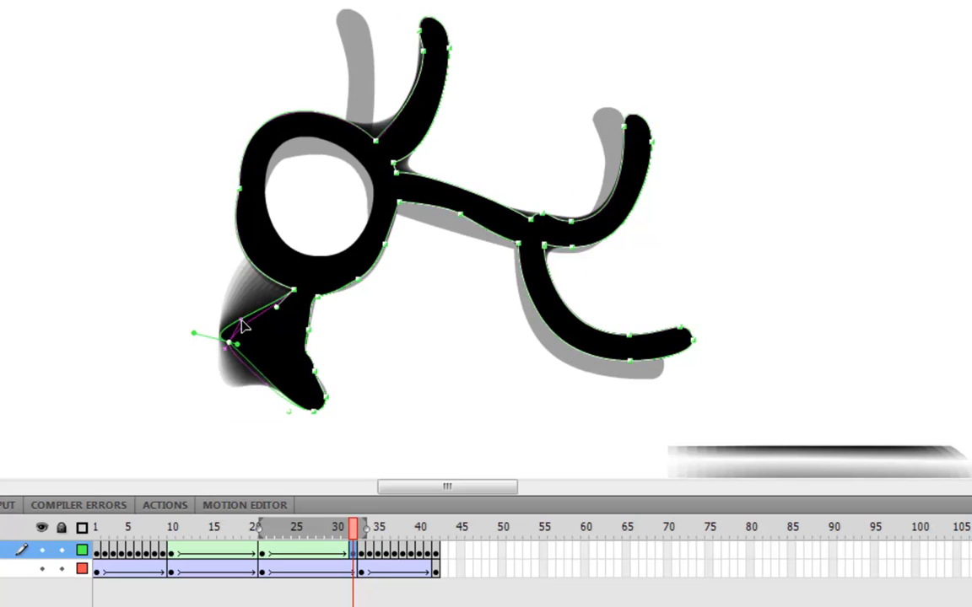
click(231, 344)
drag(230, 346, 242, 351)
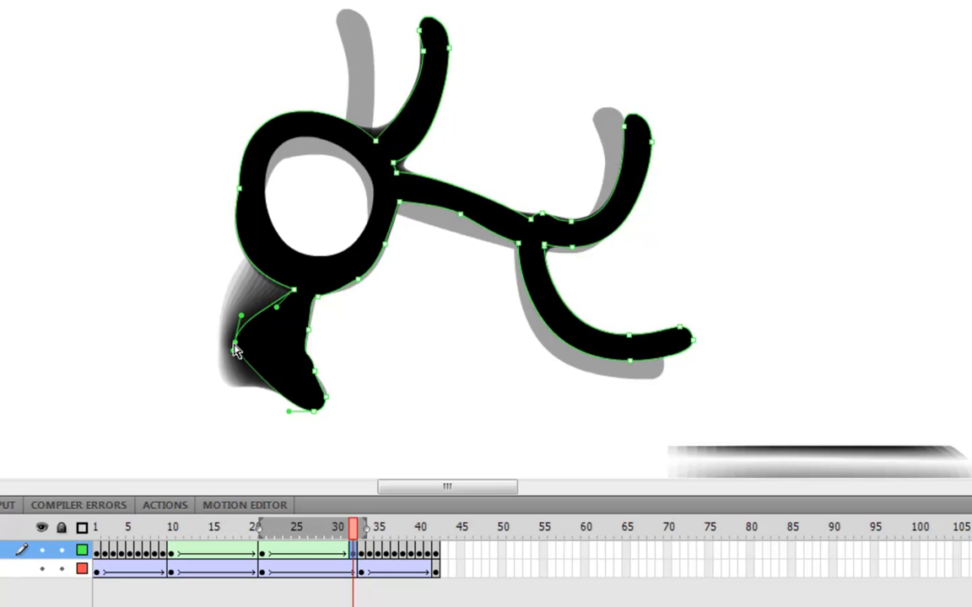
mouse_move(353, 528)
mouse_down()
mouse_move(264, 540)
mouse_move(286, 525)
mouse_move(348, 523)
mouse_move(274, 526)
mouse_move(355, 525)
mouse_move(275, 525)
mouse_move(368, 525)
mouse_move(254, 524)
mouse_move(348, 524)
mouse_up()
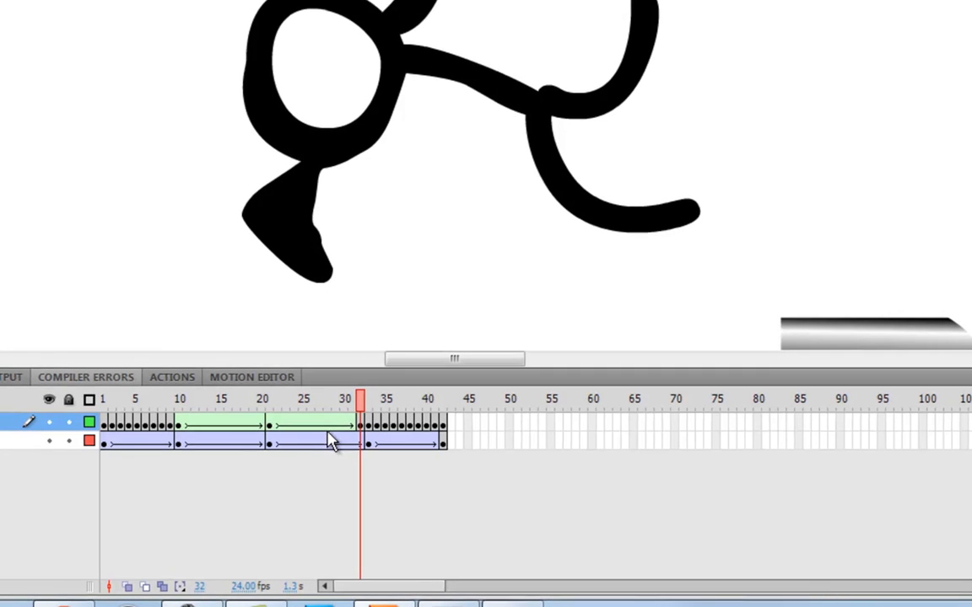
click(127, 593)
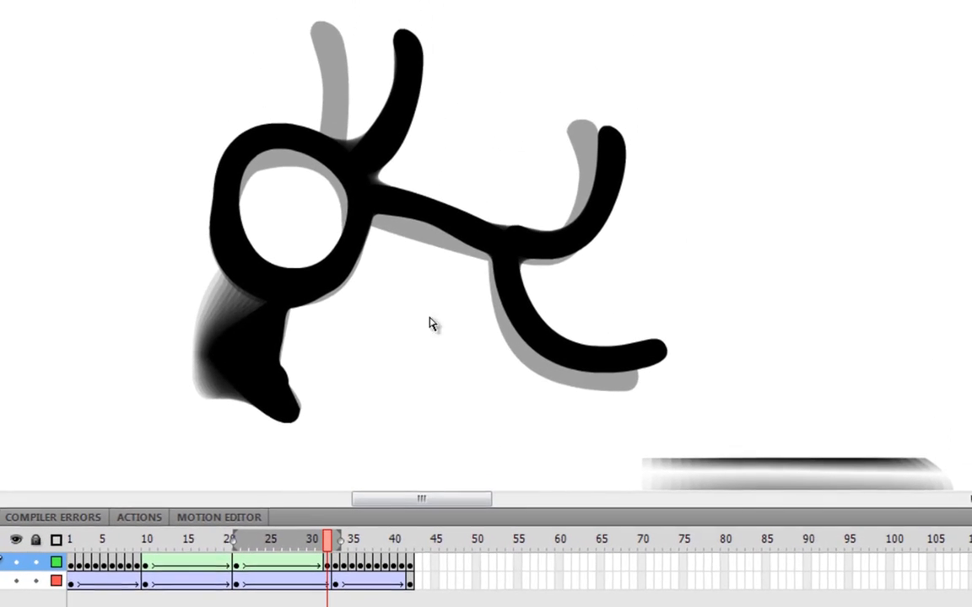
Step: Undo the edits to the lower arm's outer anchor and to the corner between head and arm
key(ctrl+z)
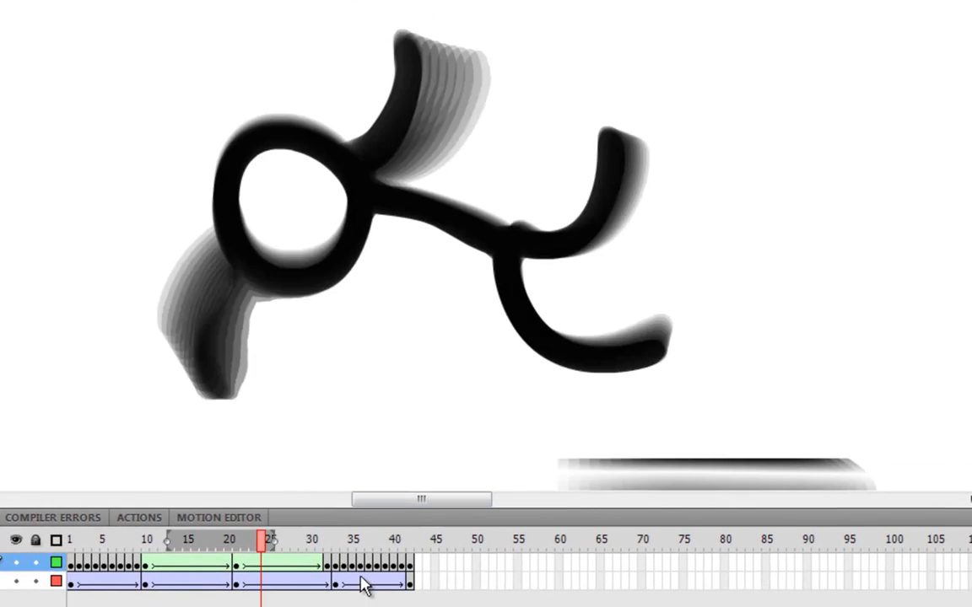
key(ctrl+z)
key(ctrl+z)
key(ctrl+z)
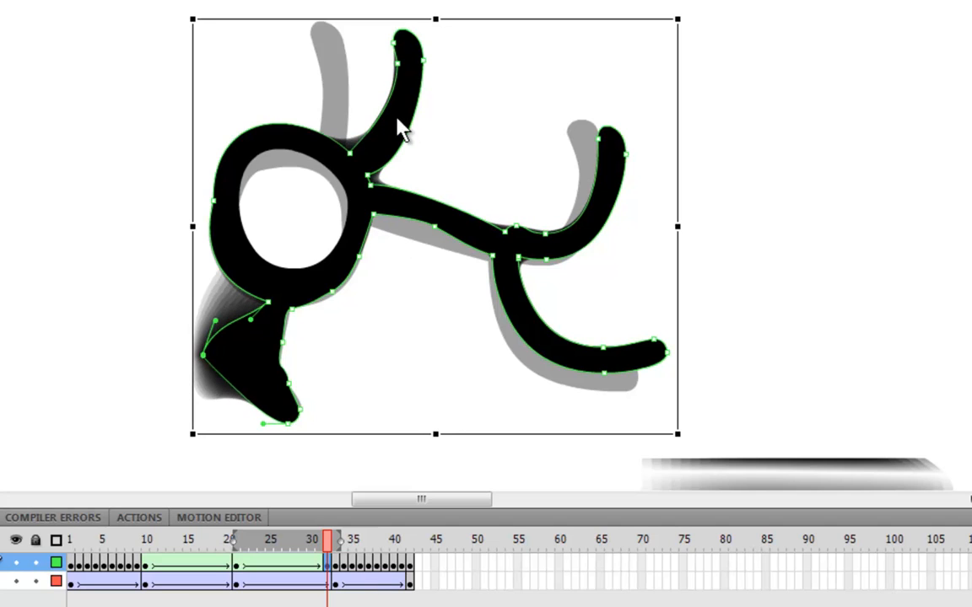
key(a)
key(ctrl+z)
key(ctrl+z)
key(ctrl+z)
key(ctrl+z)
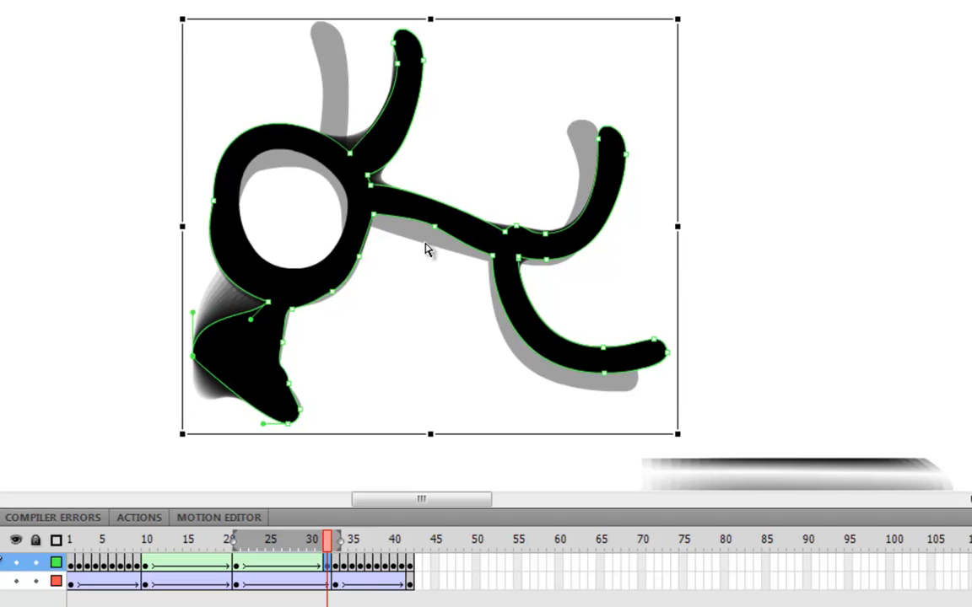
Step: Try moving the corner between head and lower arm straight to the ghosted arm's base, and undo it
key(a)
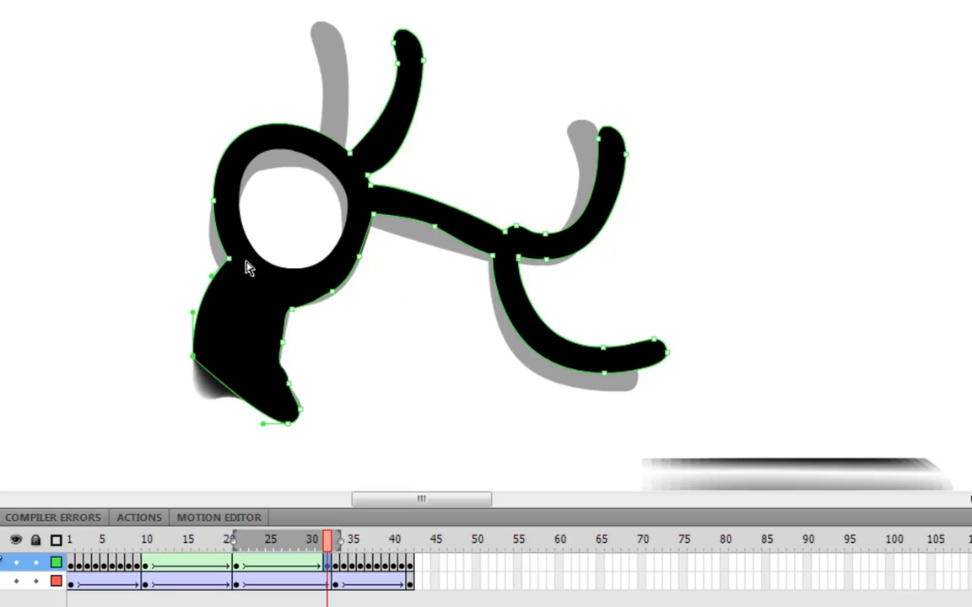
drag(233, 269, 272, 310)
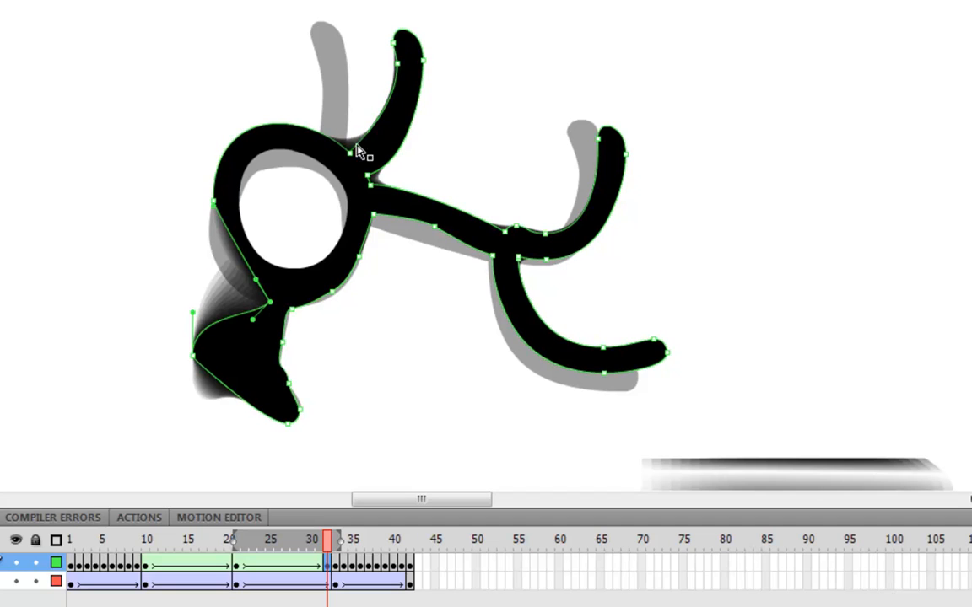
key(ctrl+z)
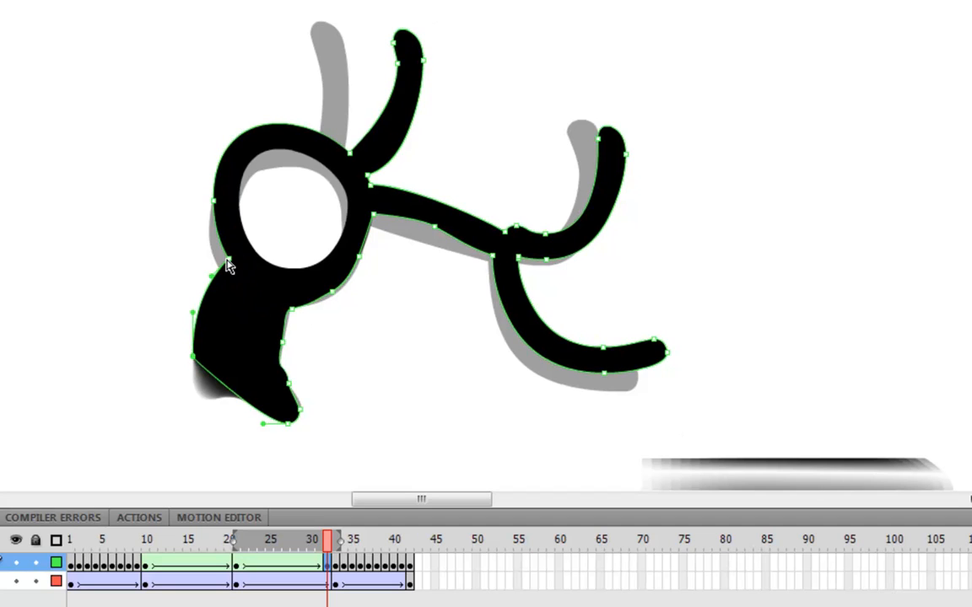
Step: Shift the head-to-arm corner and the lower arm's outer anchor partway toward the ghosted arm, and curve the head outline outward
drag(229, 266, 237, 283)
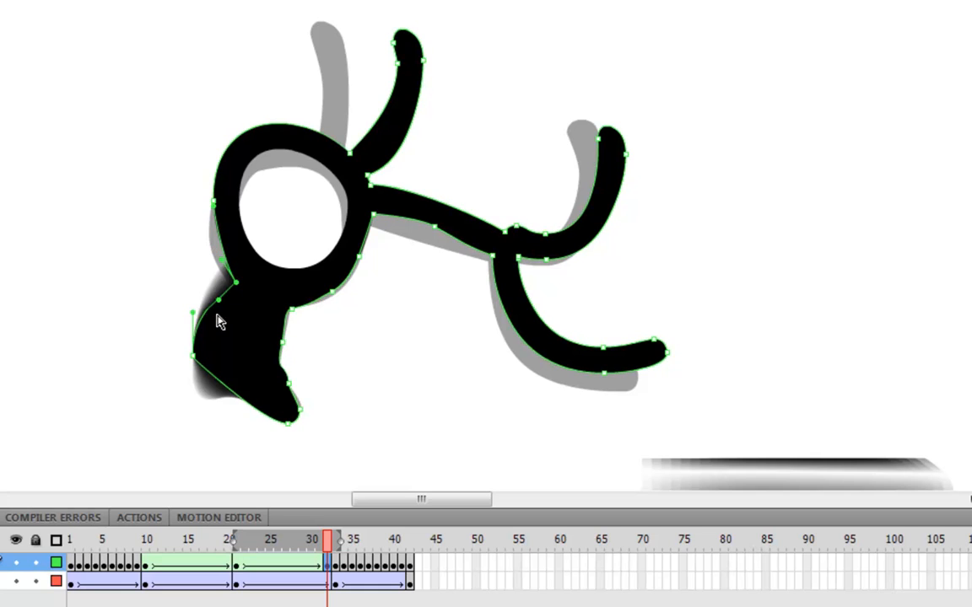
drag(194, 362, 223, 368)
key(ctrl+z)
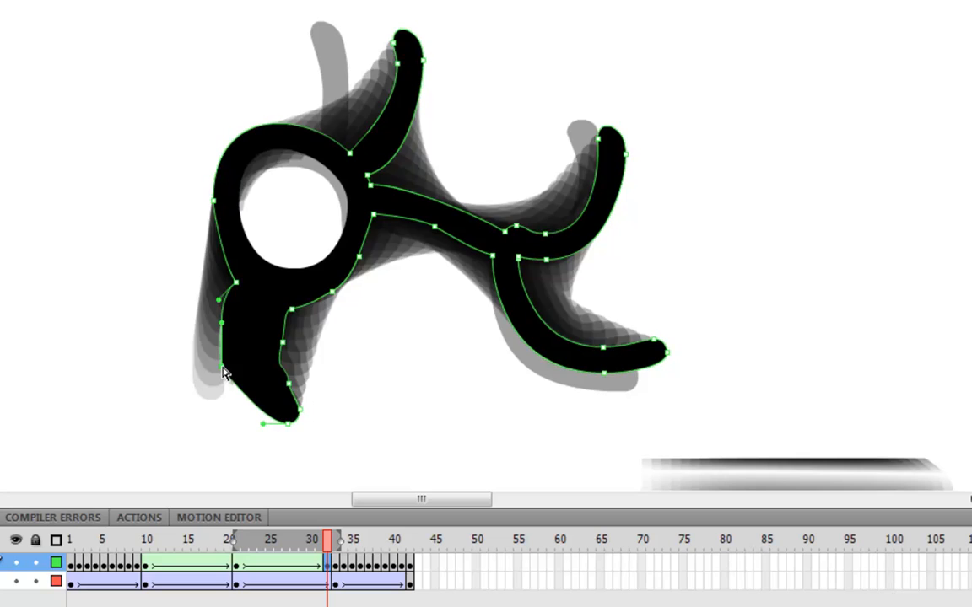
key(ctrl+z)
drag(237, 285, 255, 305)
key(ctrl+z)
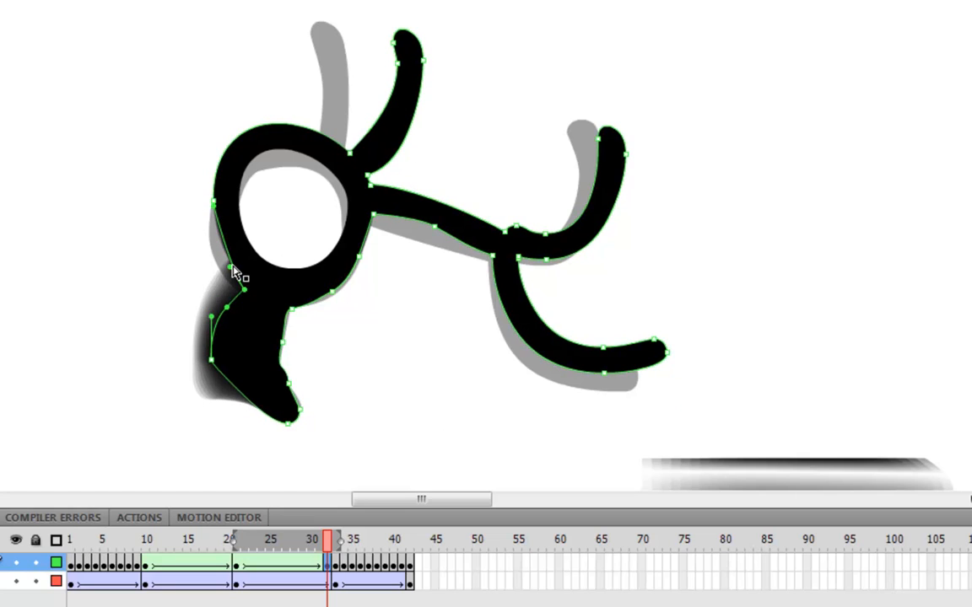
drag(231, 268, 209, 270)
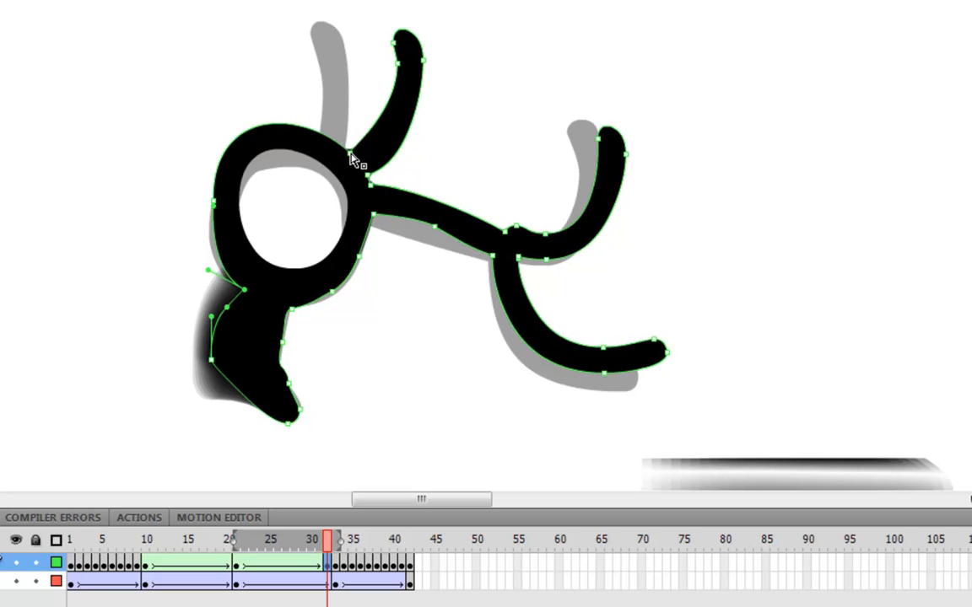
Step: Move the head-to-upper-arm corner to the ghosted arm's base, and pull the top and sides of the head's inner circle down to the ghosted outline
mouse_move(352, 158)
mouse_down()
mouse_move(283, 95)
mouse_move(234, 115)
mouse_move(215, 102)
mouse_move(226, 124)
mouse_up()
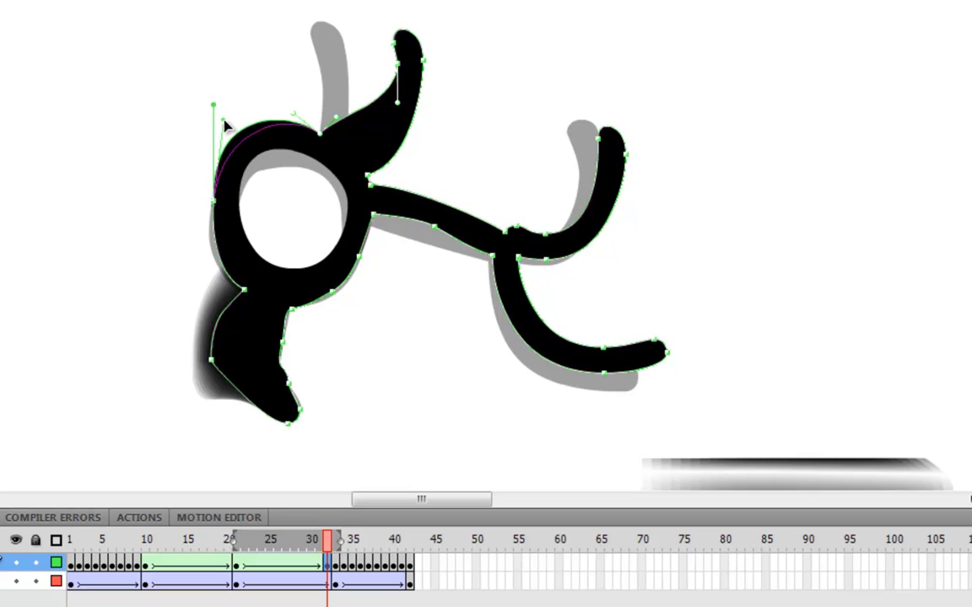
click(282, 158)
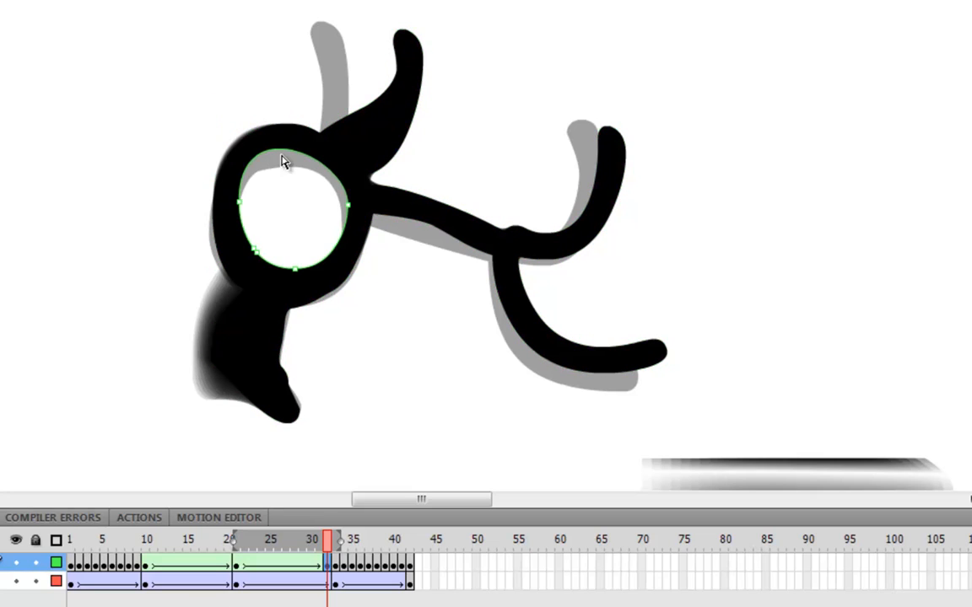
click(351, 211)
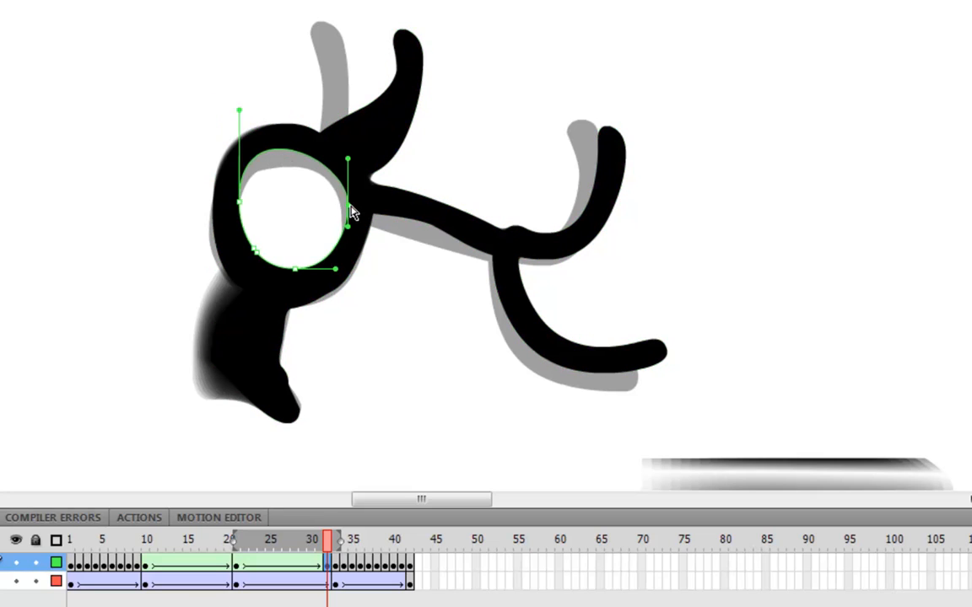
mouse_move(347, 157)
mouse_down()
mouse_move(336, 178)
mouse_move(348, 168)
mouse_up()
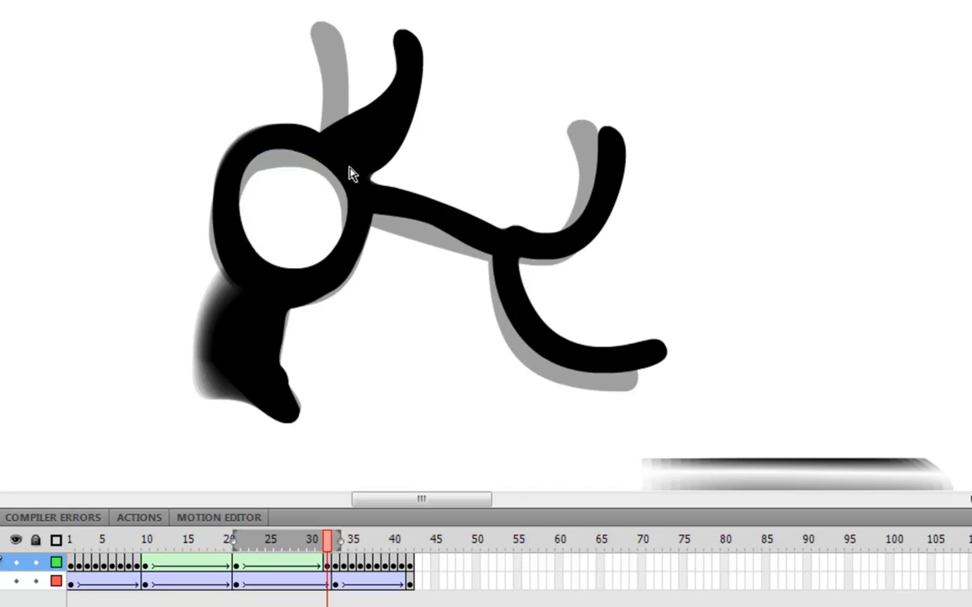
click(348, 204)
drag(348, 205, 338, 222)
drag(240, 210, 243, 226)
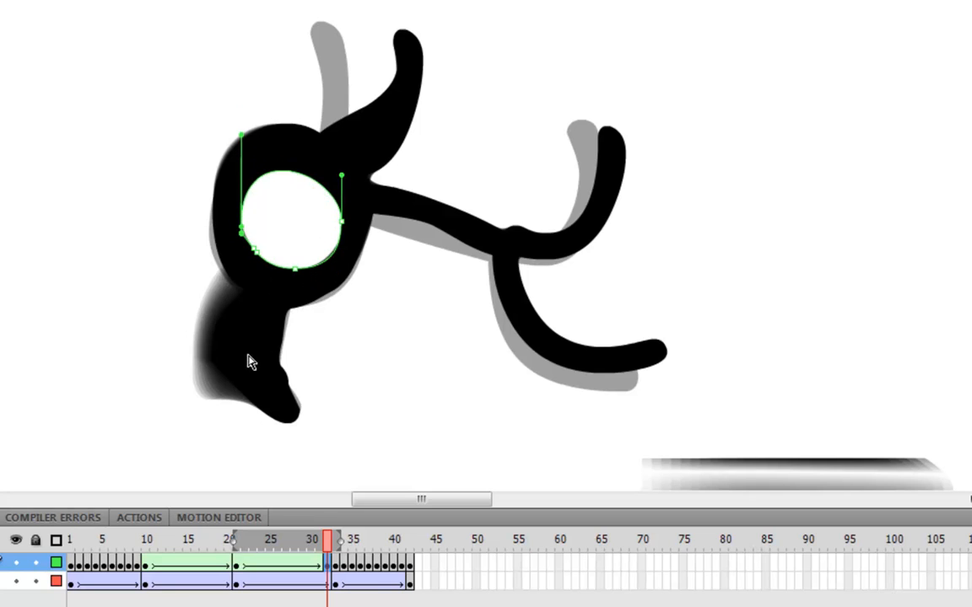
Step: Show Layer 1 as outlines and move the lower anchors of the head's inner circle onto the ghosted outline
click(56, 579)
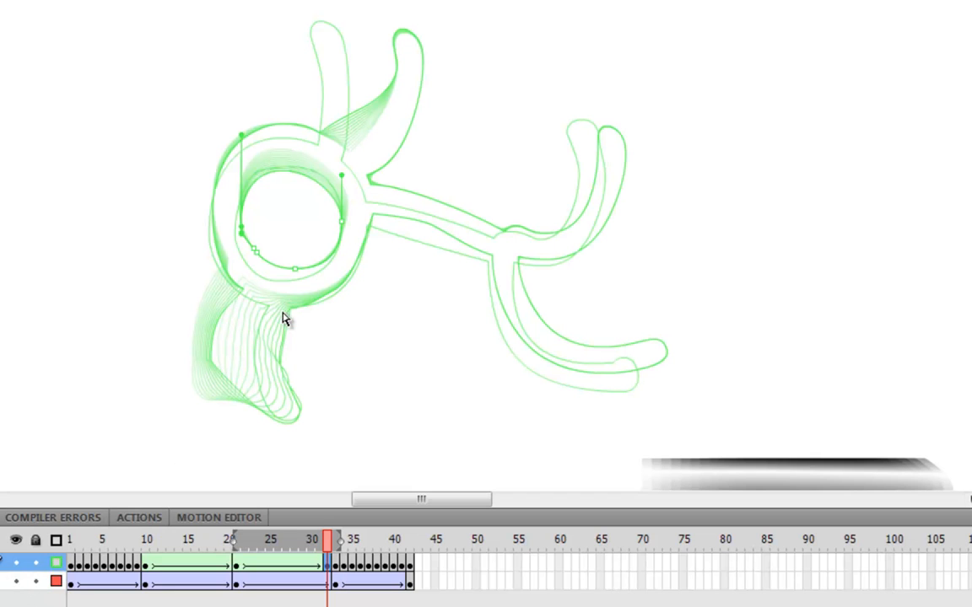
click(295, 278)
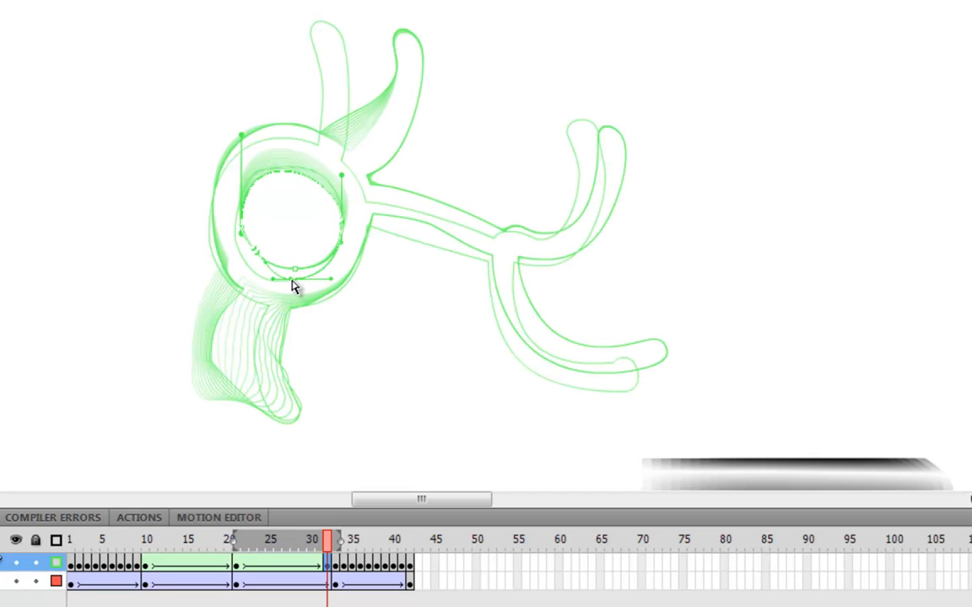
click(253, 253)
drag(254, 249, 242, 253)
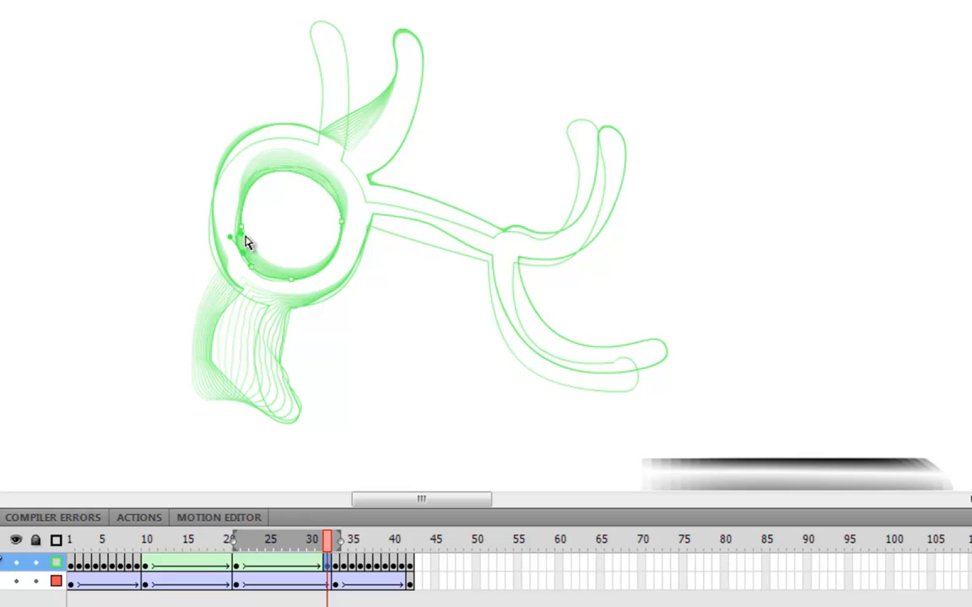
click(238, 235)
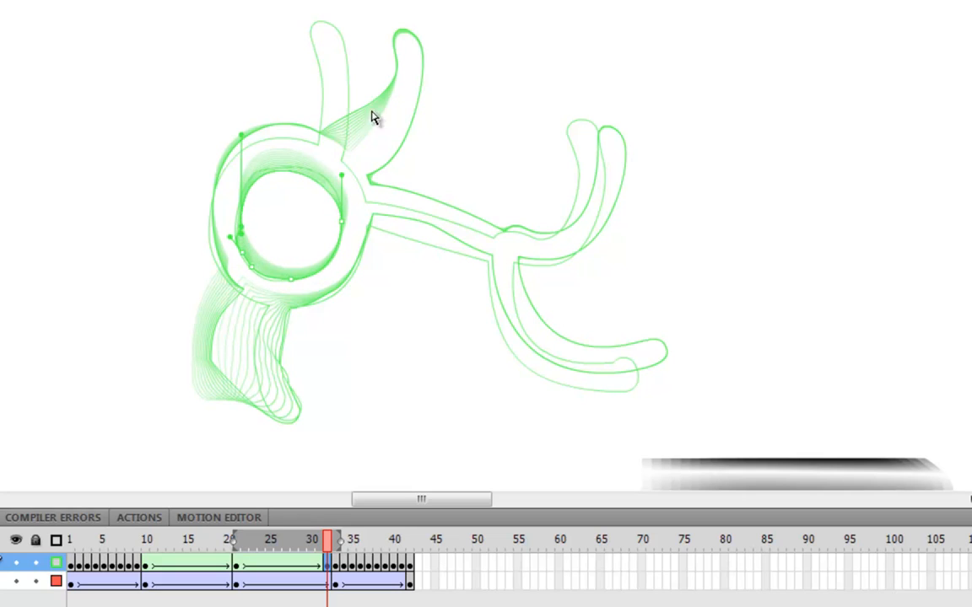
Step: Align the upper arm's inner edge with the ghosted arm by moving its base corner and upper inner anchor onto it
click(322, 141)
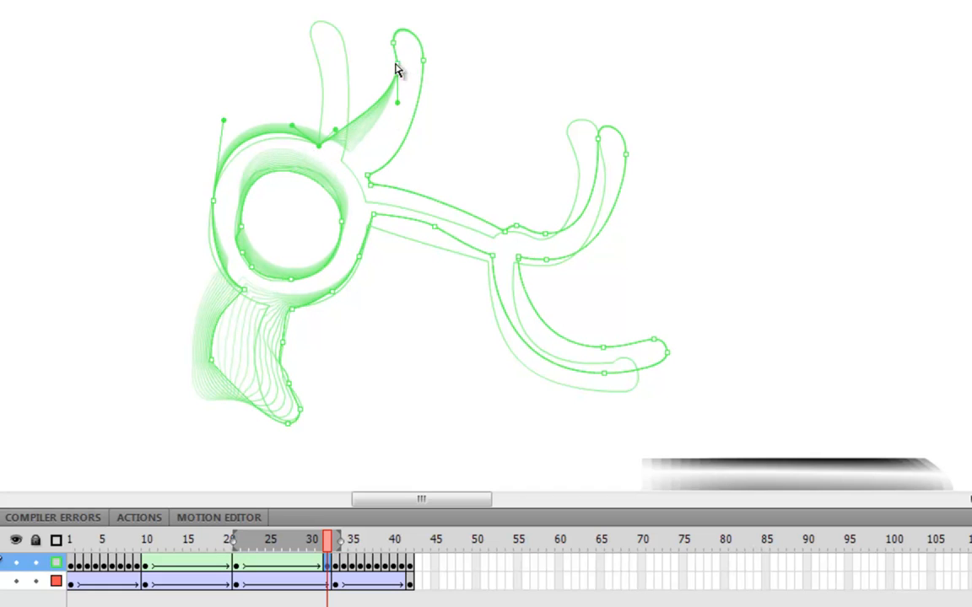
drag(396, 64, 319, 59)
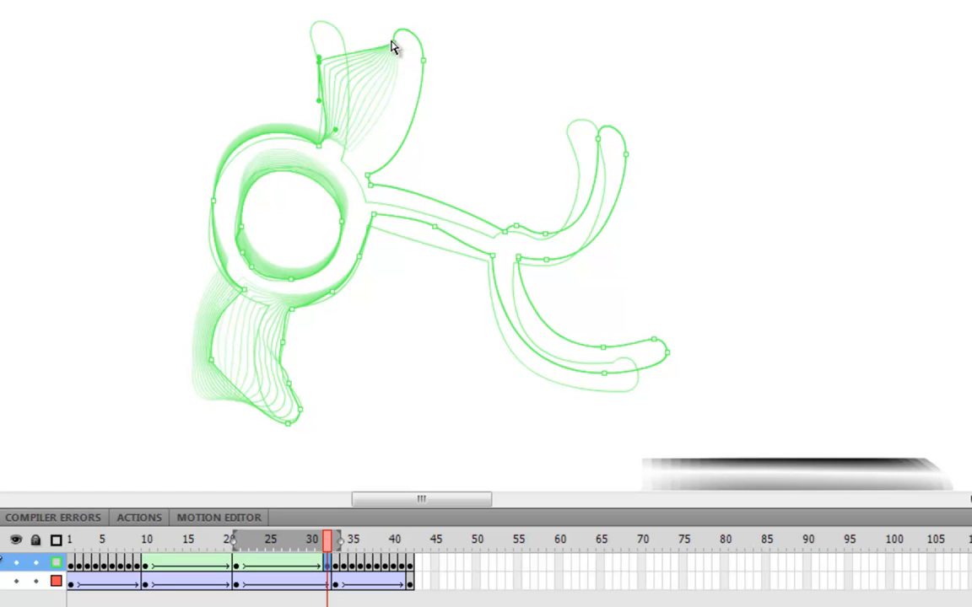
Step: Try moving the inner anchor of the upper arm's tip straight onto the ghosted tip, and undo it
drag(395, 43, 312, 40)
key(ctrl+z)
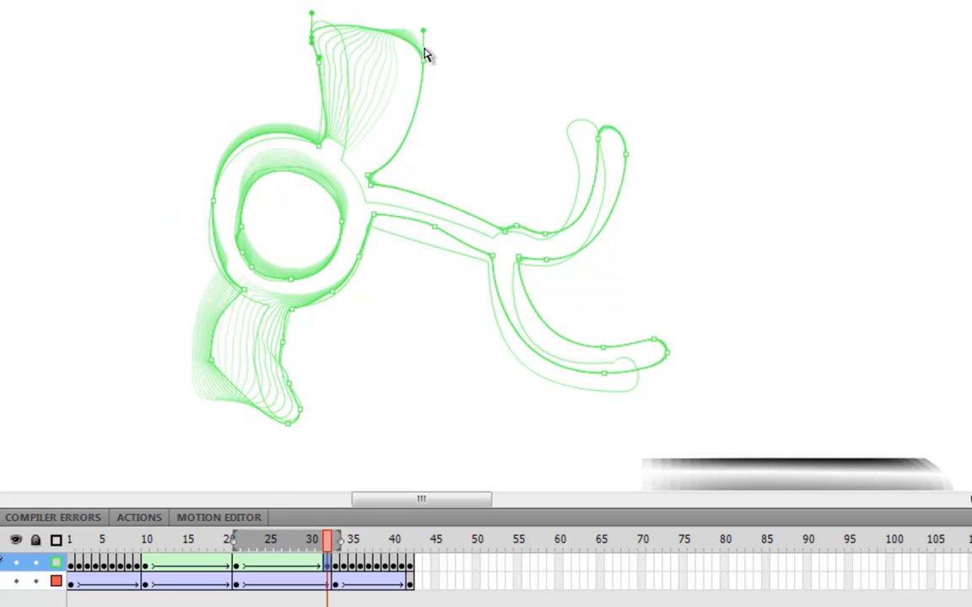
key(ctrl+z)
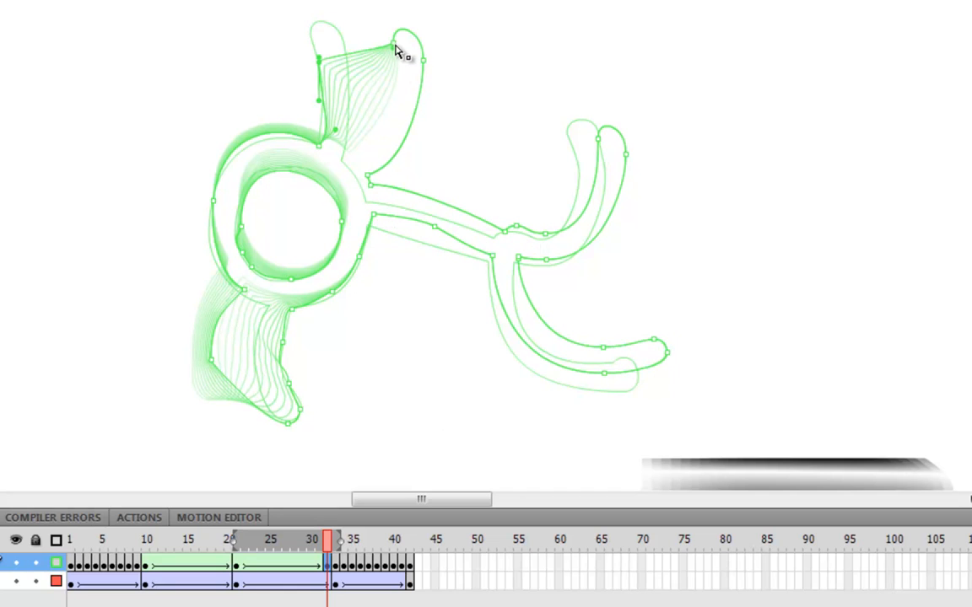
drag(393, 44, 313, 36)
key(ctrl+z)
key(ctrl+z)
Step: Shift the upper arm's tip and its outer anchor partway toward the ghosted arm
drag(395, 44, 334, 35)
key(ctrl+z)
key(ctrl+z)
drag(423, 58, 325, 34)
key(ctrl+z)
key(ctrl+z)
key(ctrl+z)
key(ctrl+z)
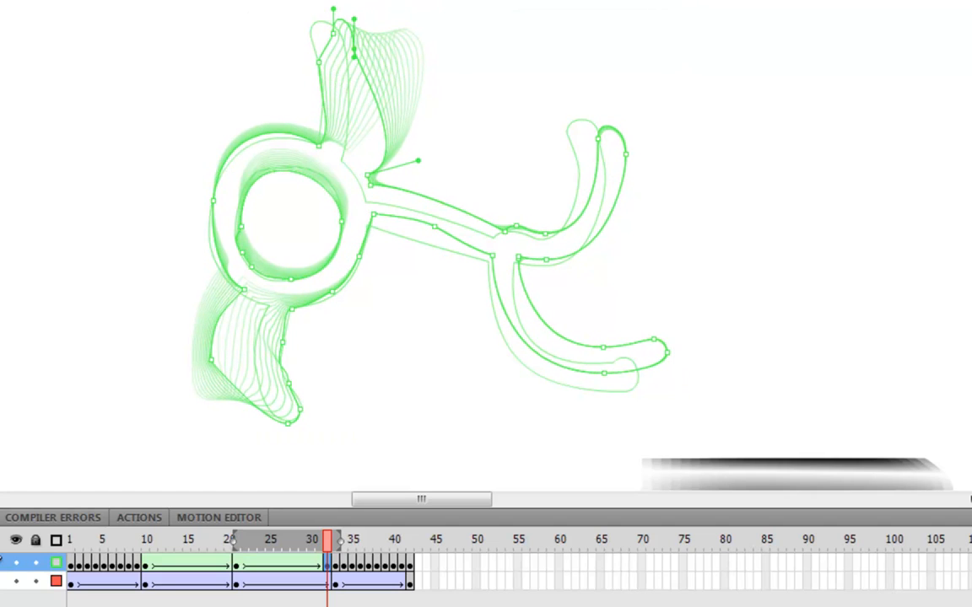
Step: Fit the upper arm's tip and outer edge to the ghosted arm, and adjust the torso's edges down to the ghosted body
click(506, 3)
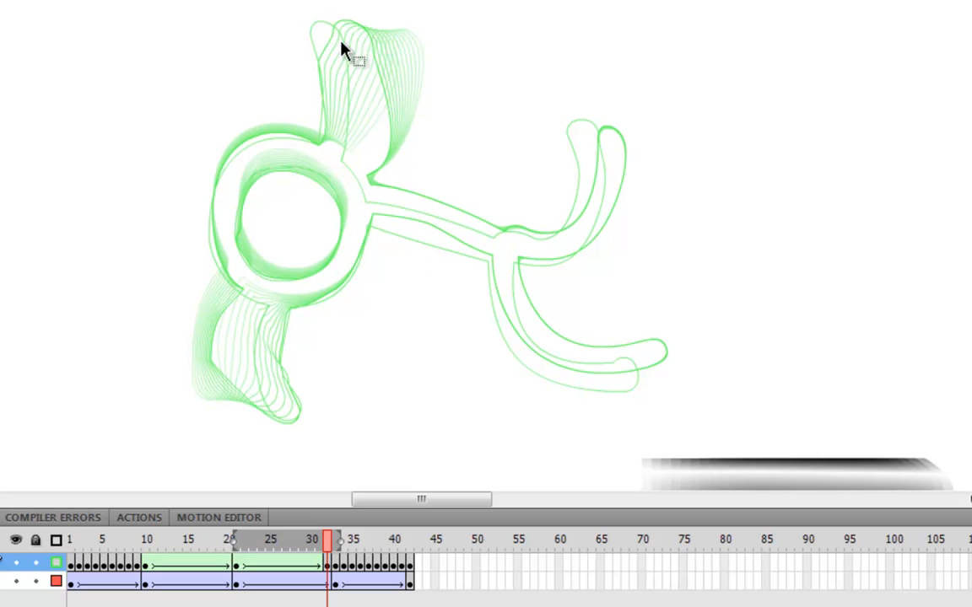
drag(350, 38, 373, 134)
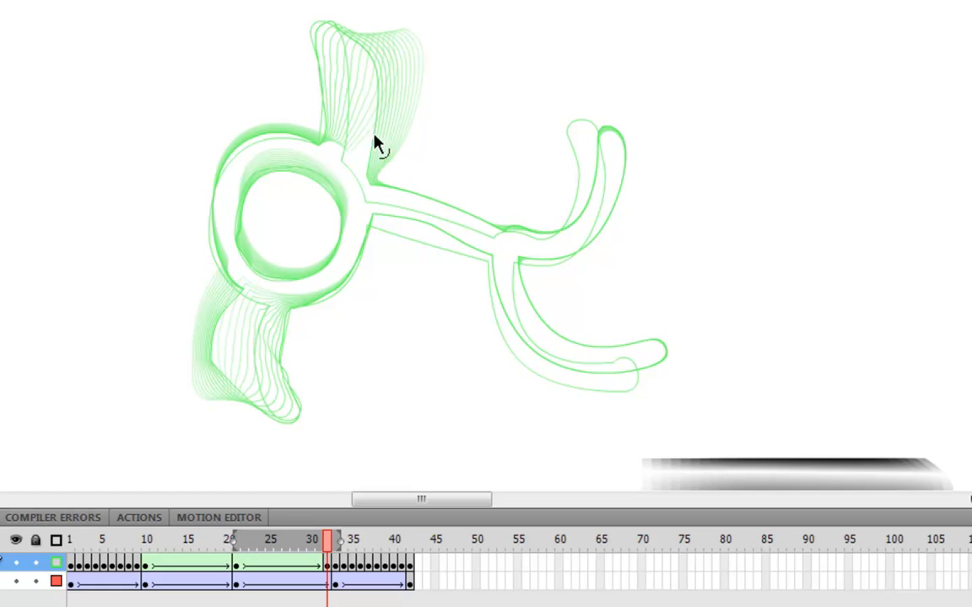
drag(378, 91, 488, 269)
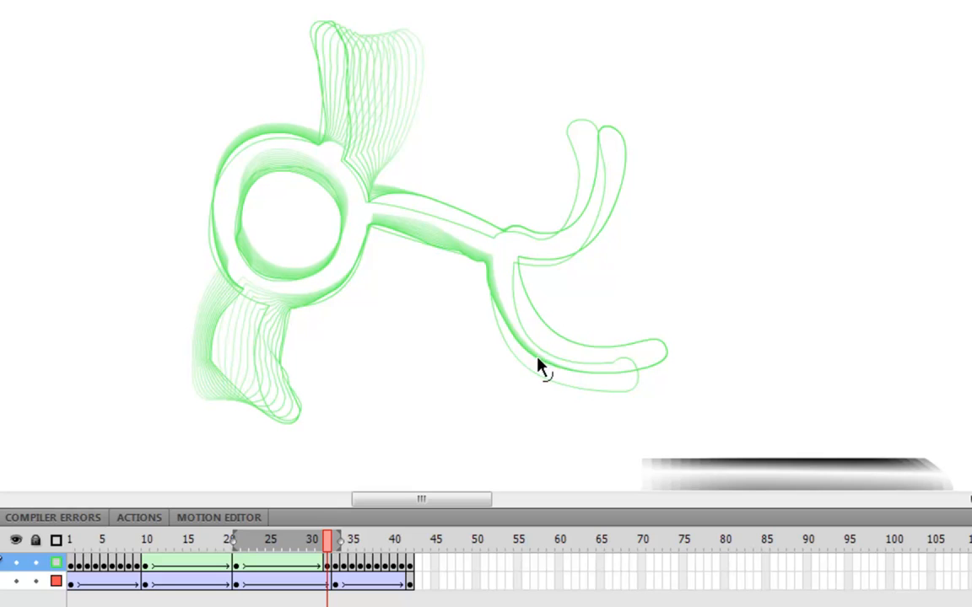
Step: Bend the lower leg's outer and inner edges onto the ghosted leg and pull its foot end back to the ghosted tip
drag(538, 366, 544, 377)
drag(609, 383, 610, 391)
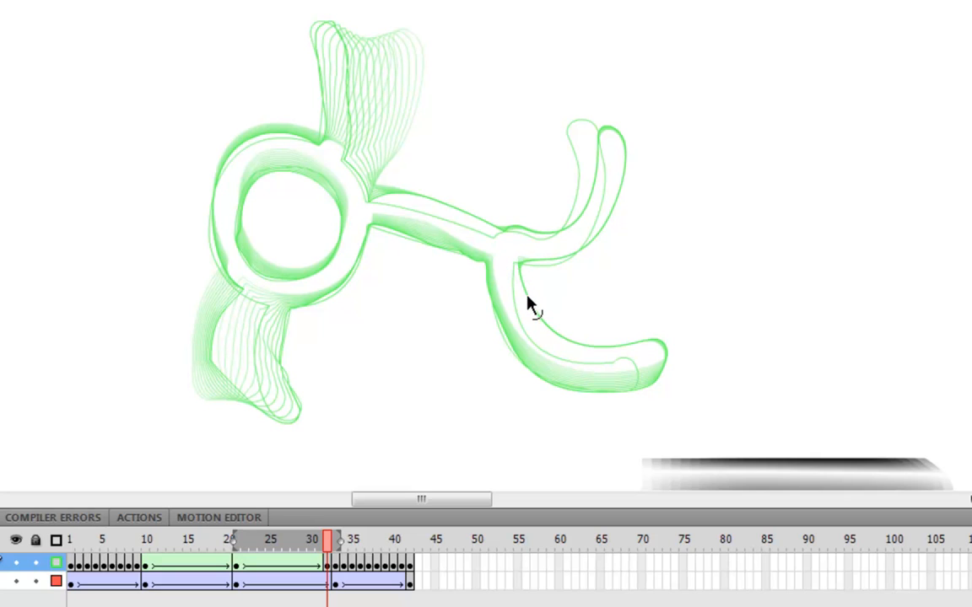
drag(529, 304, 516, 312)
drag(604, 354, 603, 366)
drag(655, 340, 635, 392)
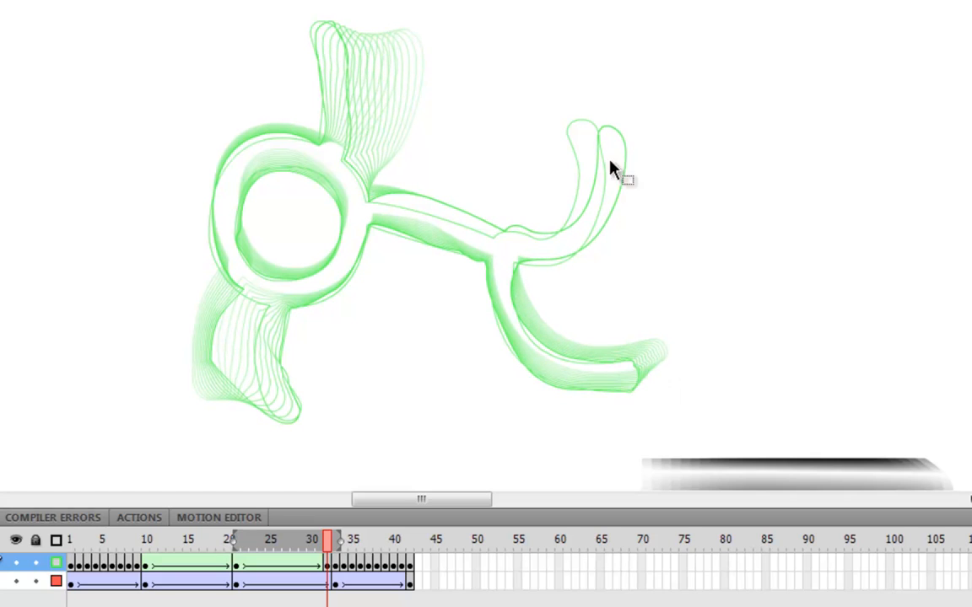
Step: Move the upper leg's tip and edges onto the ghosted leg, and lower the torso's upper edge to the ghosted outline
drag(600, 130, 574, 117)
drag(595, 157, 623, 186)
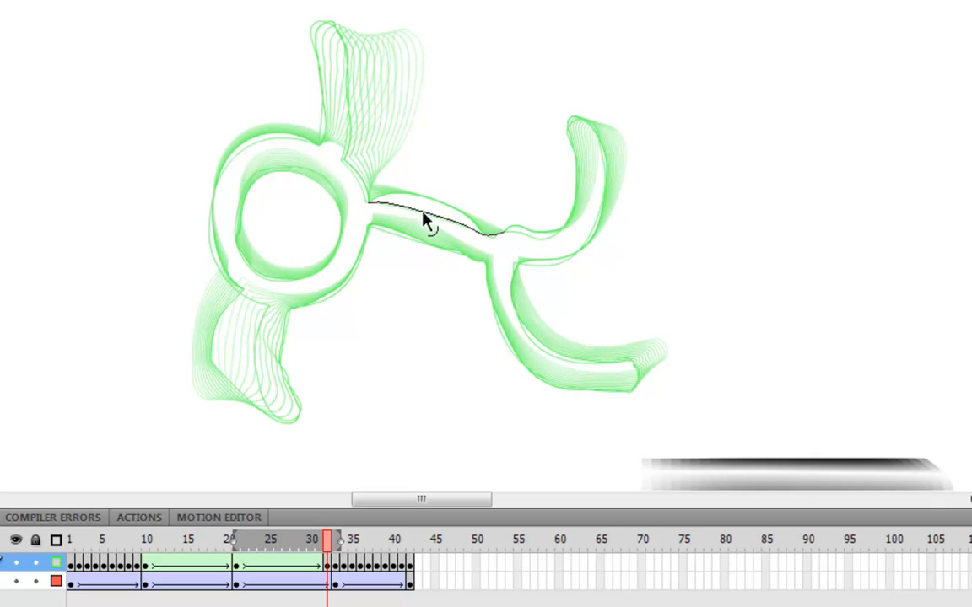
drag(426, 221, 427, 216)
drag(541, 259, 538, 266)
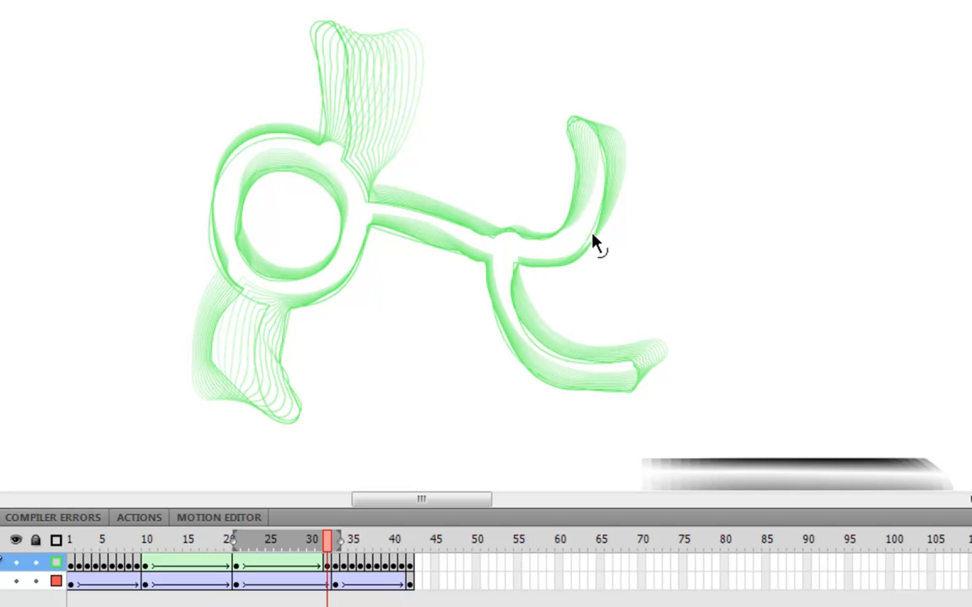
drag(592, 234, 596, 239)
Step: Try bending the lower arm's outer edge slightly, and undo it
drag(220, 358, 217, 345)
key(ctrl+z)
key(ctrl+z)
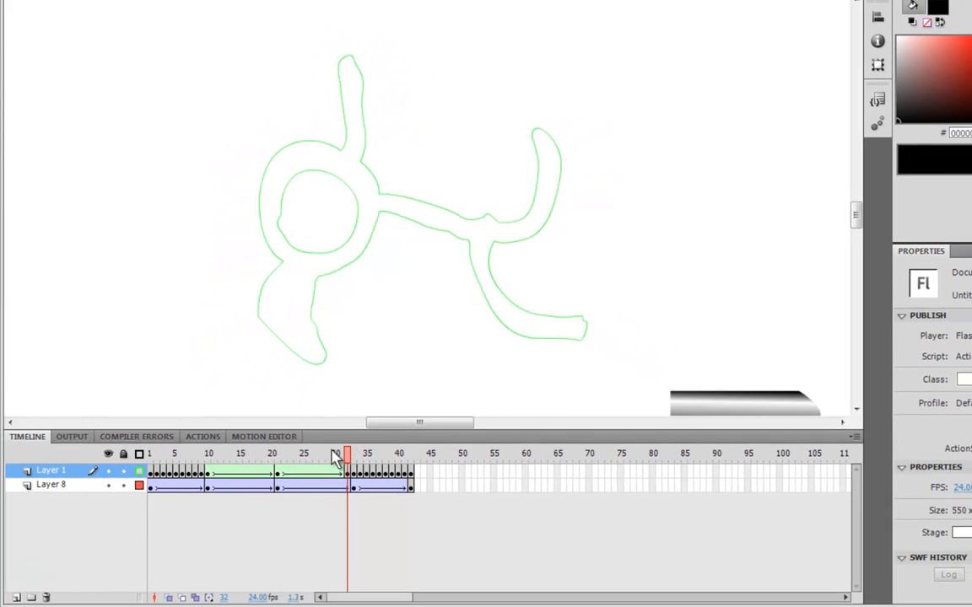
Step: Return Layer 1 to its filled display and play the animation from frame 14 to check the motion
click(140, 470)
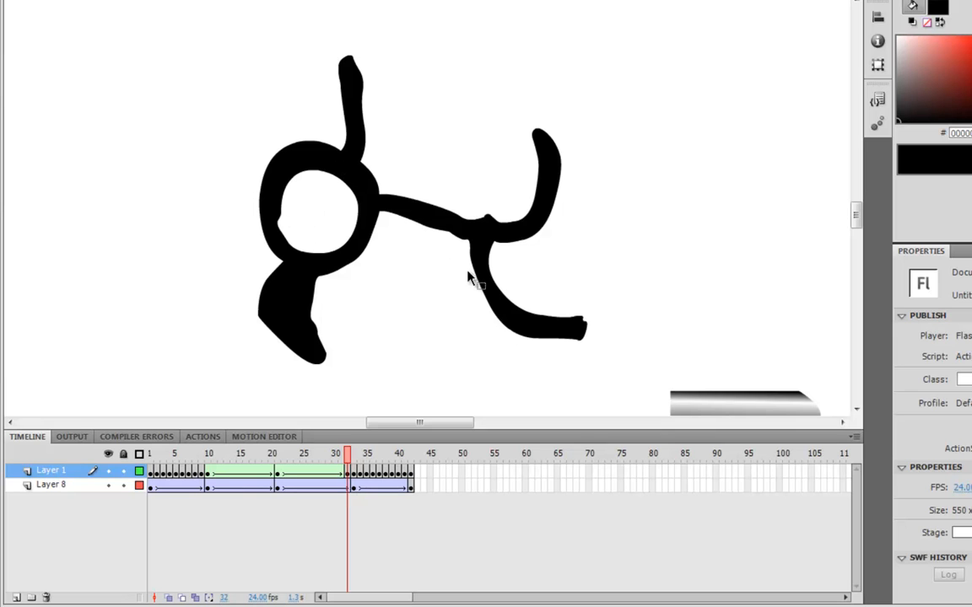
drag(348, 463, 237, 453)
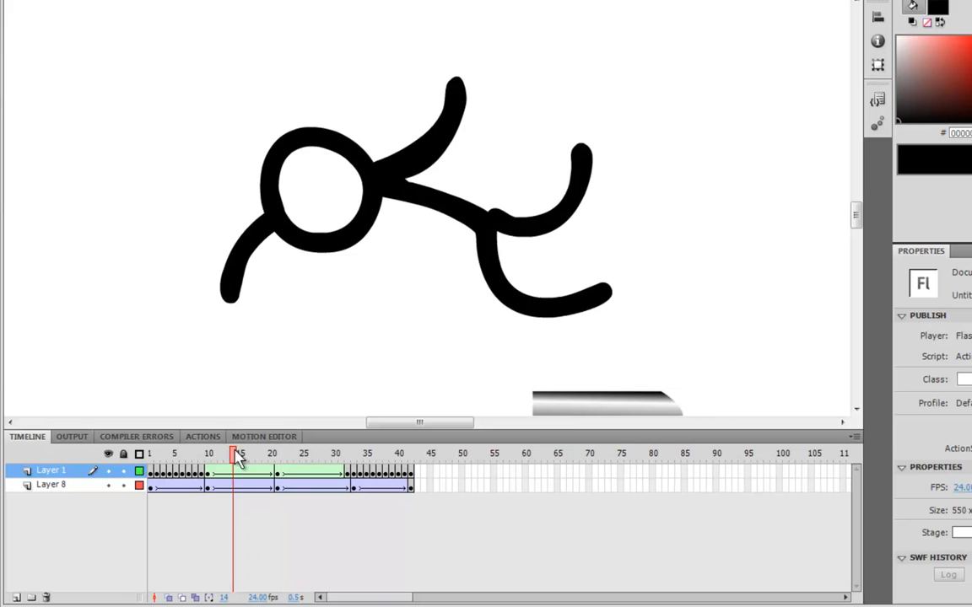
key(Return)
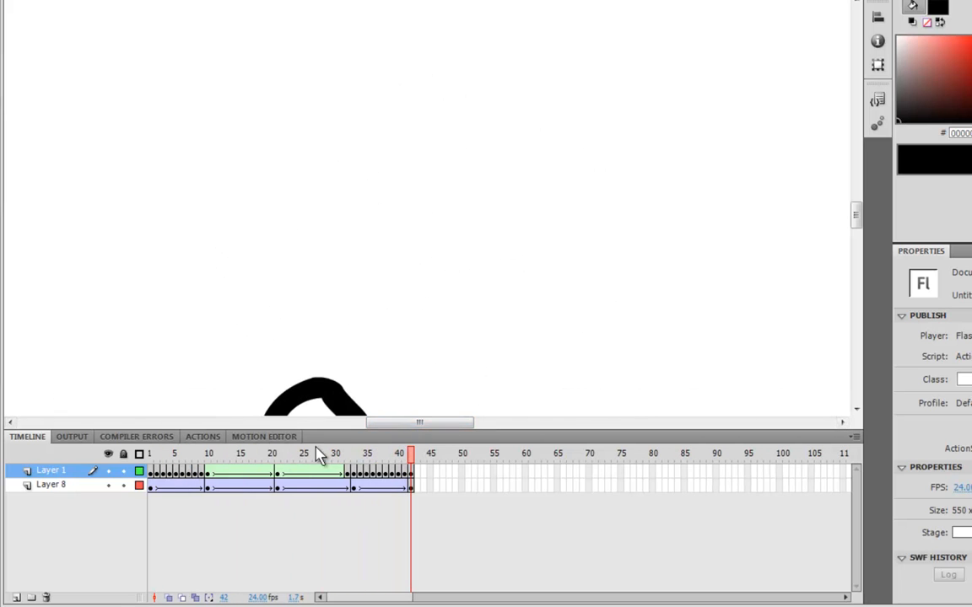
Step: Scrub between frames 21 and 32 and examine the tweened movement and the reshaped pose at frame 32
click(278, 461)
drag(309, 462, 282, 470)
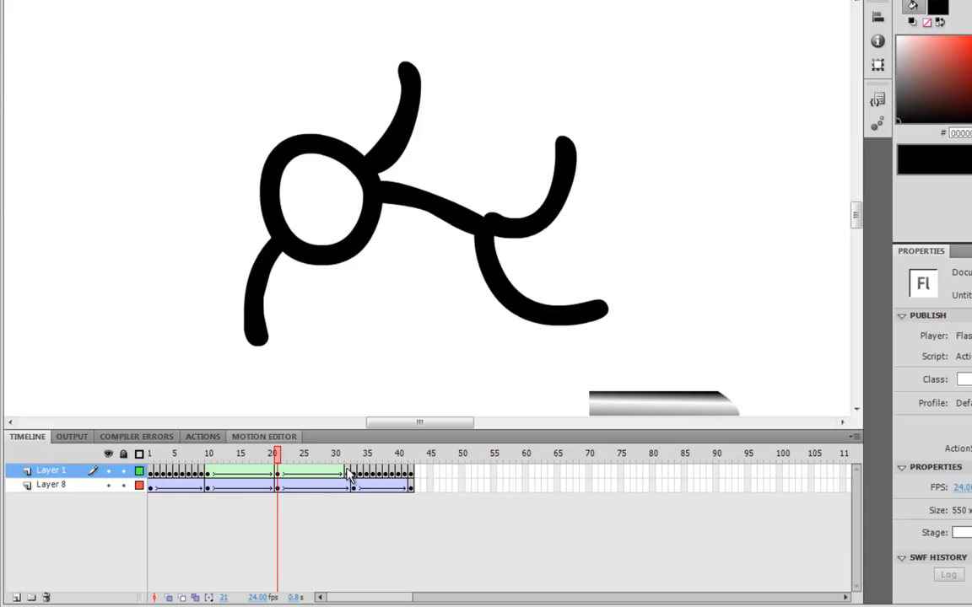
drag(285, 472, 346, 469)
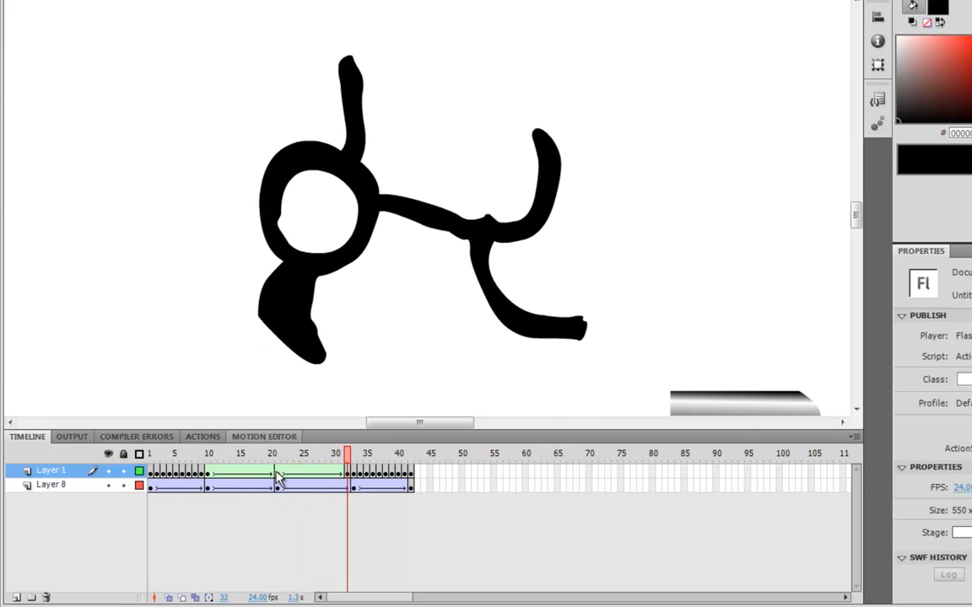
click(349, 473)
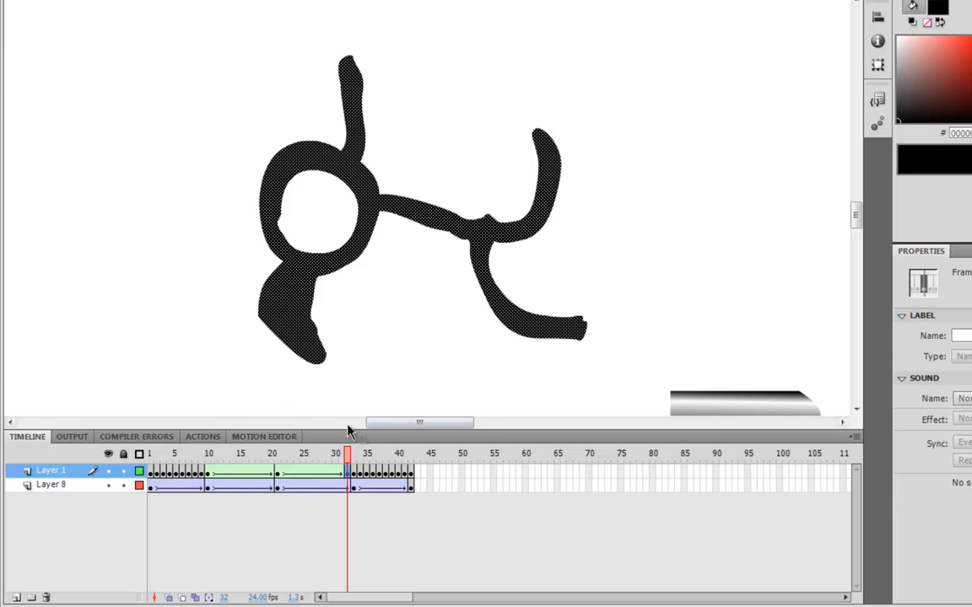
click(314, 379)
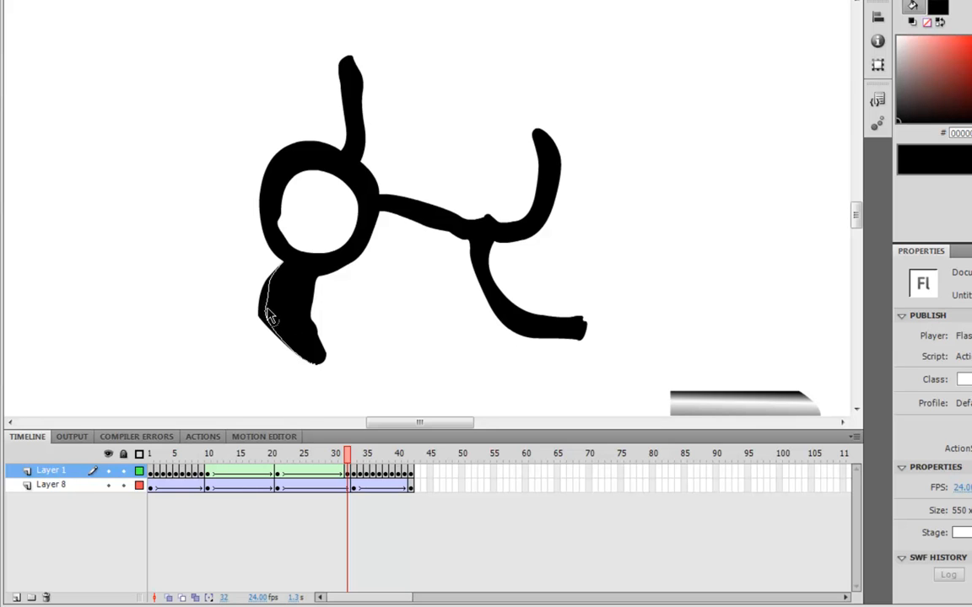
click(332, 454)
mouse_move(334, 460)
mouse_down()
mouse_move(282, 460)
mouse_move(346, 463)
mouse_up()
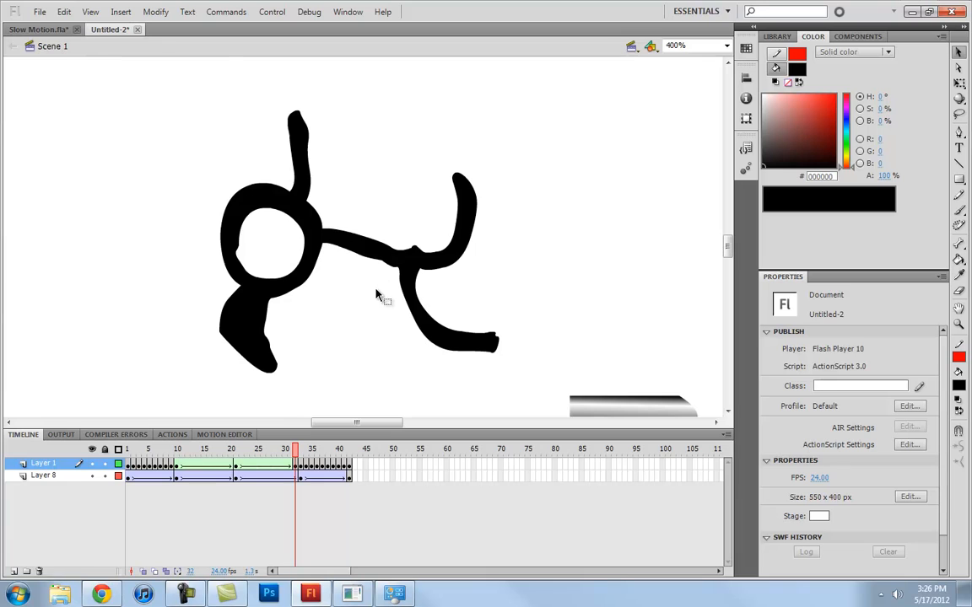
Step: Switch to the Slow Motion.fla document, examine the tweened body-part layers at frame 8, and return to frame 1 of Layer 1
click(38, 29)
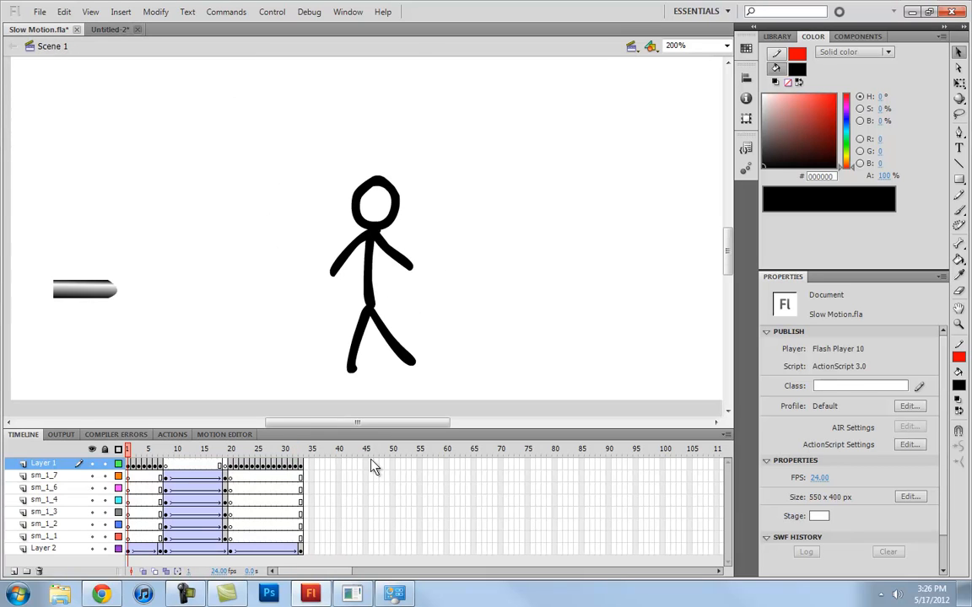
click(167, 487)
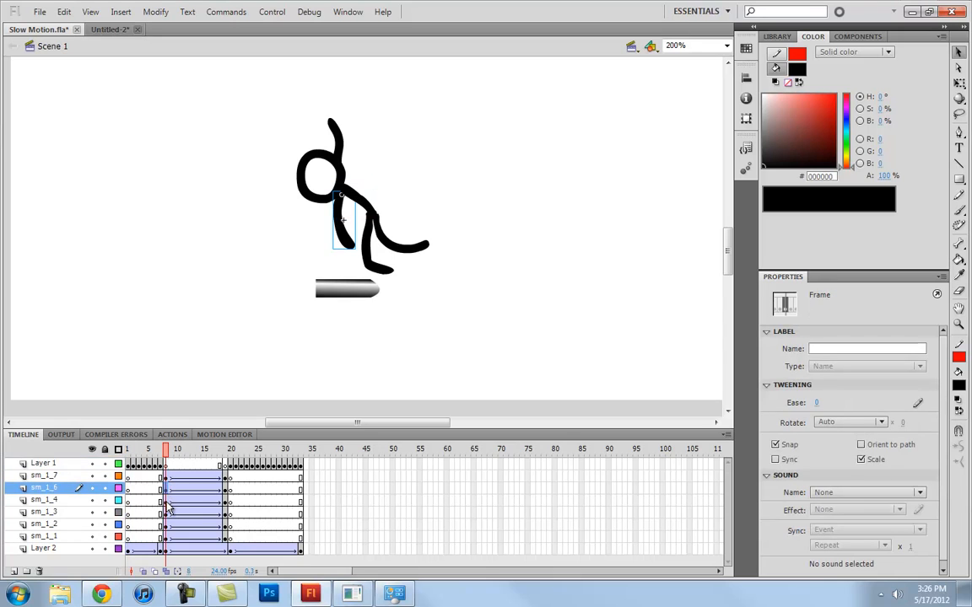
click(168, 501)
click(168, 512)
click(168, 524)
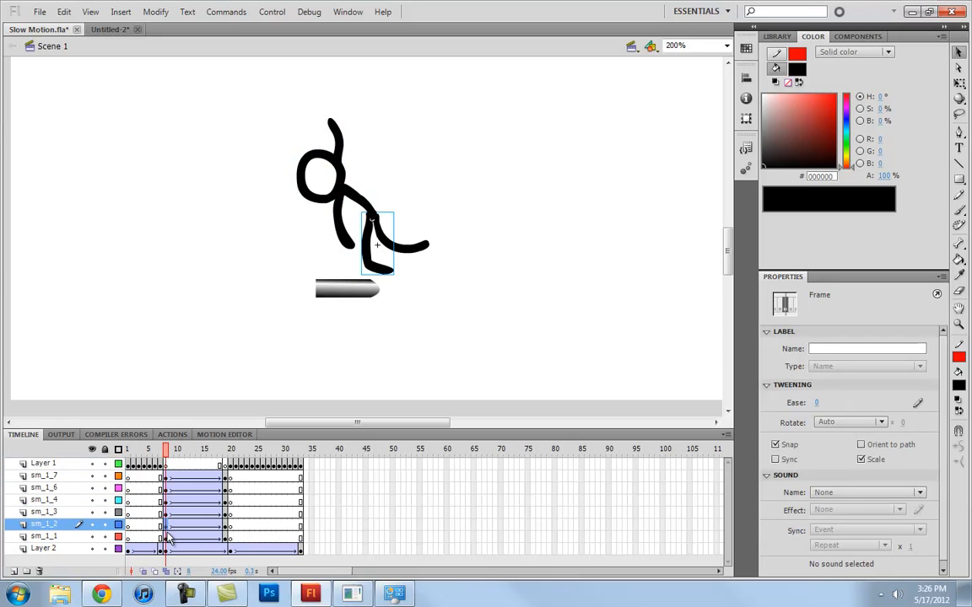
click(168, 536)
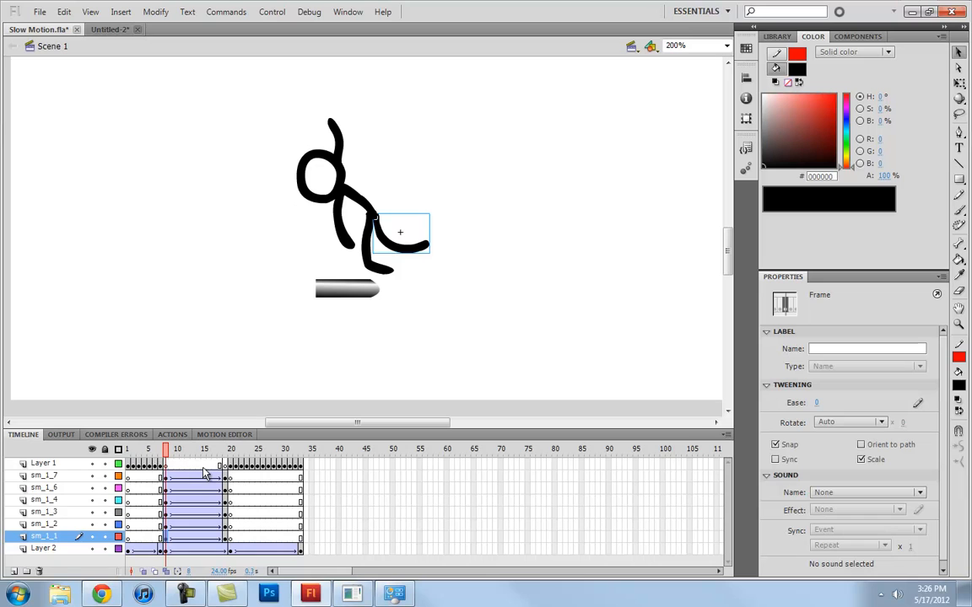
click(128, 466)
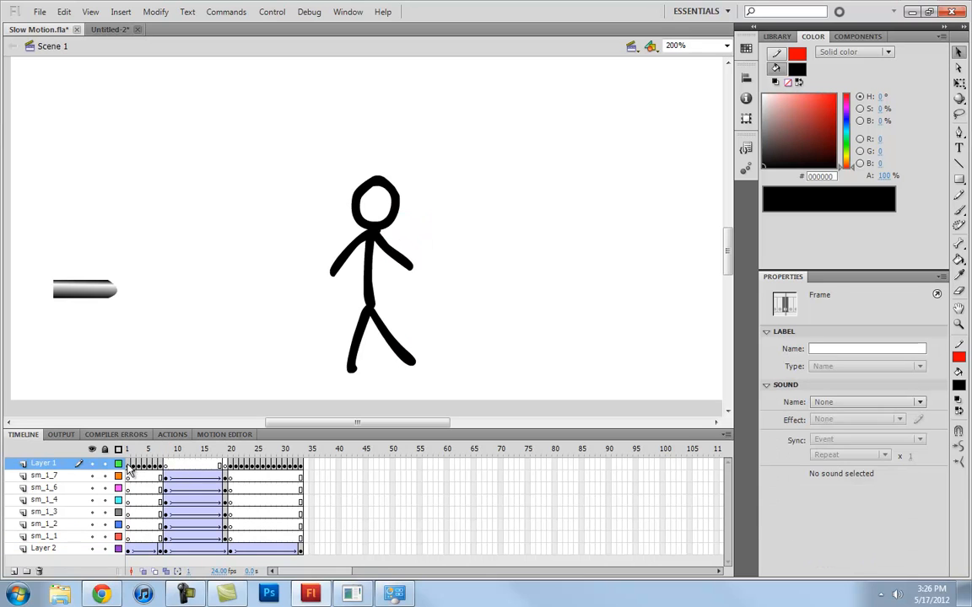
Step: Copy all frames of every layer in Slow Motion.fla and paste them at frame 1 of a new document
key(Return)
drag(129, 467, 299, 552)
right_click(298, 550)
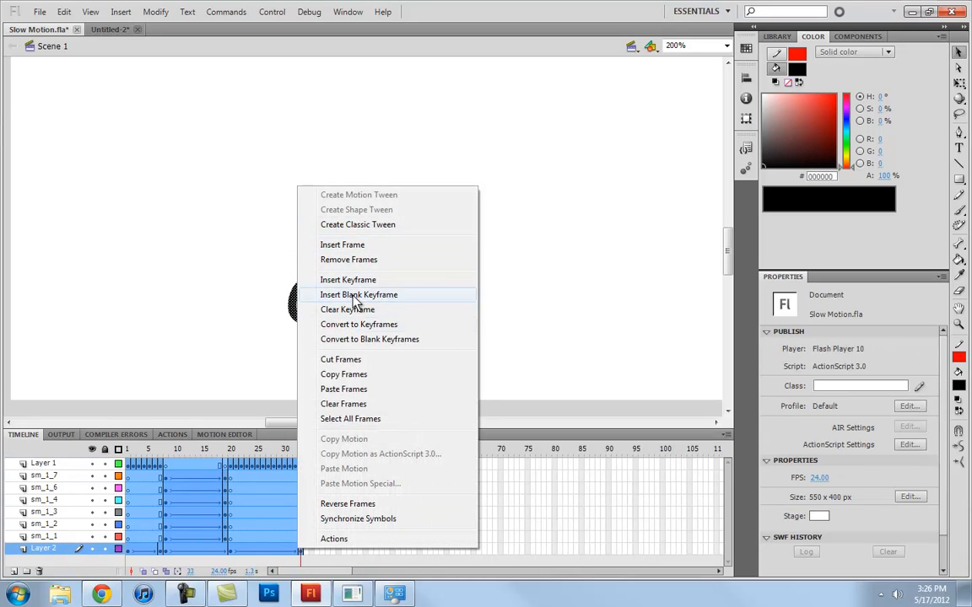
click(338, 374)
click(39, 12)
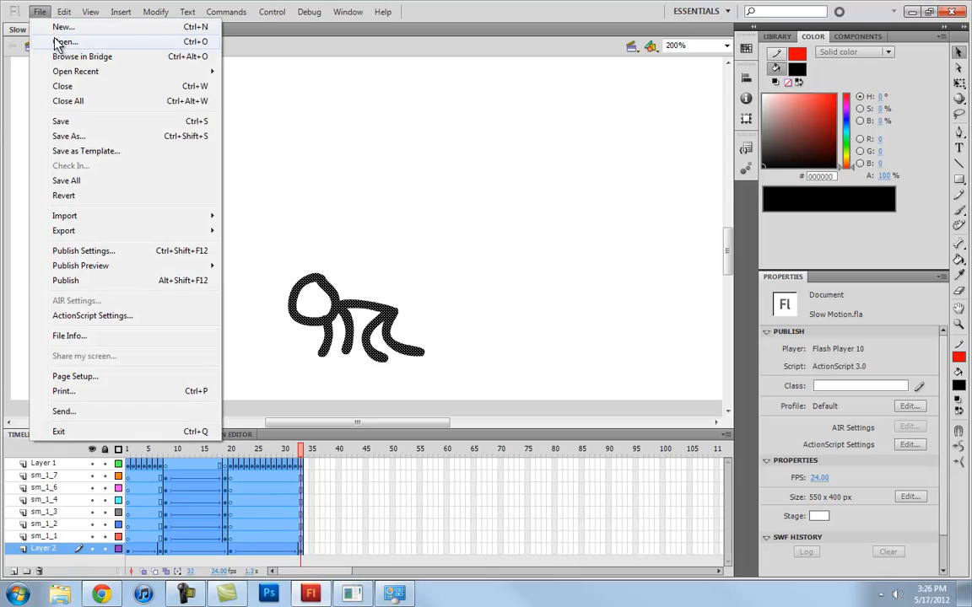
click(52, 27)
click(620, 420)
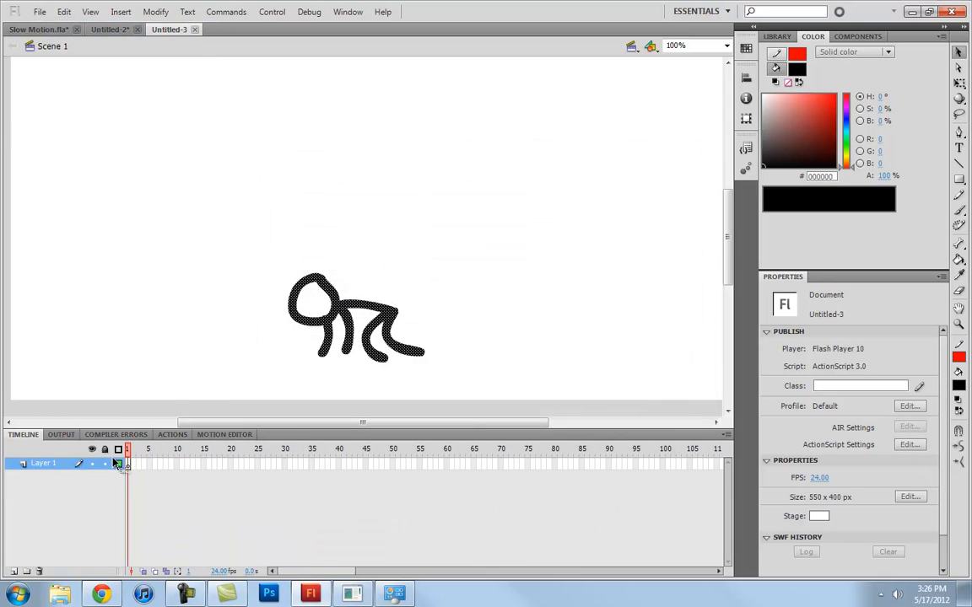
right_click(126, 463)
click(168, 307)
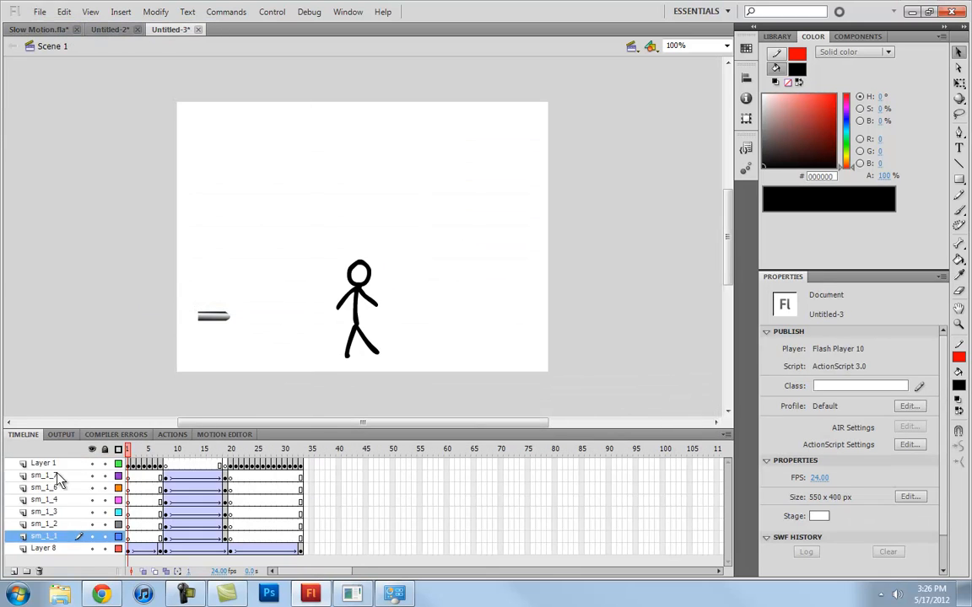
Step: Delete the sm_1 body-part layers, close the slow-motion gap in both remaining layers, and trim the animation to 21 frames
click(38, 572)
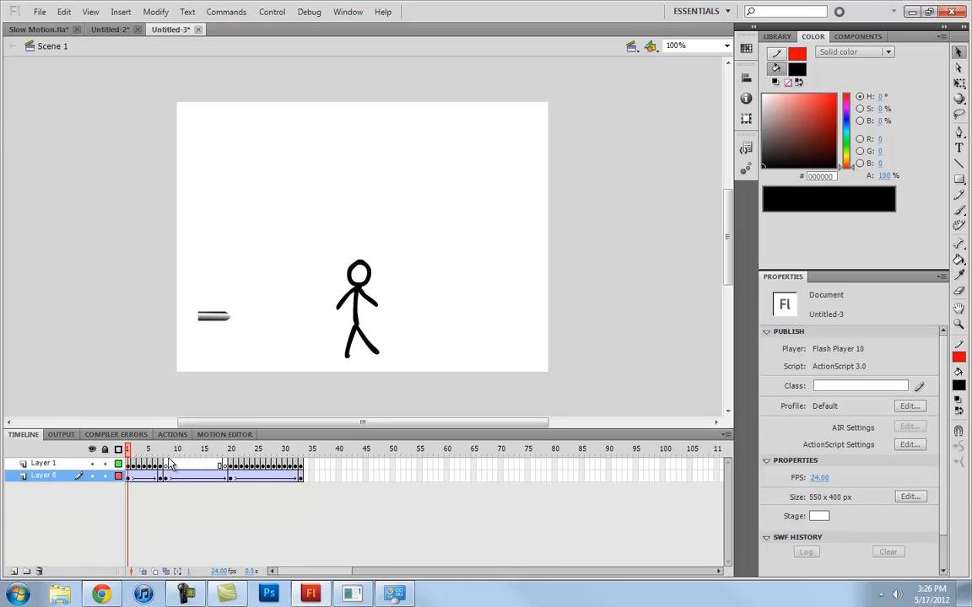
drag(230, 467, 172, 487)
drag(242, 470, 305, 484)
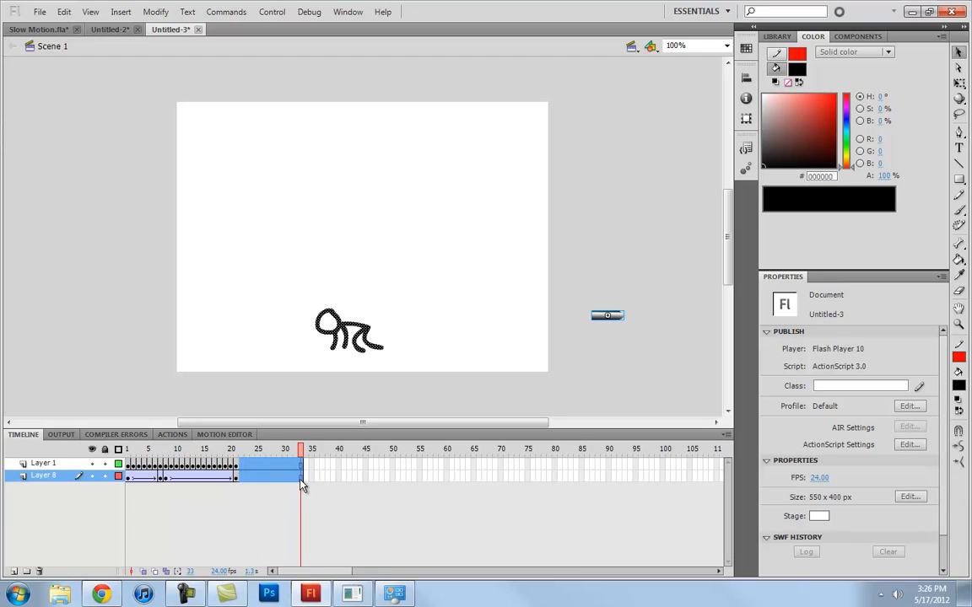
Step: Clear the intermediate keyframes of the bullet tween in Layer 8 and play the animation from frame 1
right_click(169, 465)
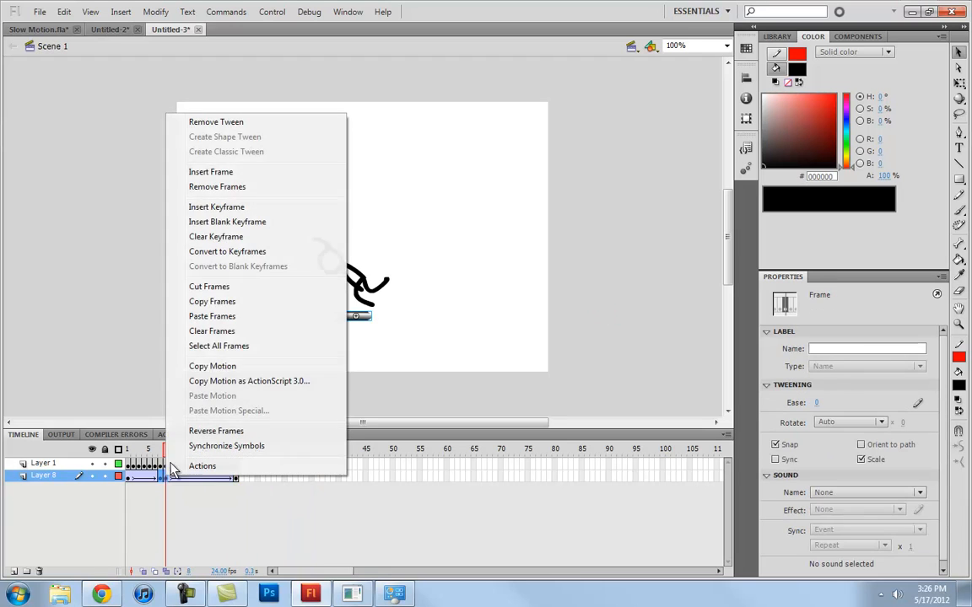
click(221, 237)
click(130, 474)
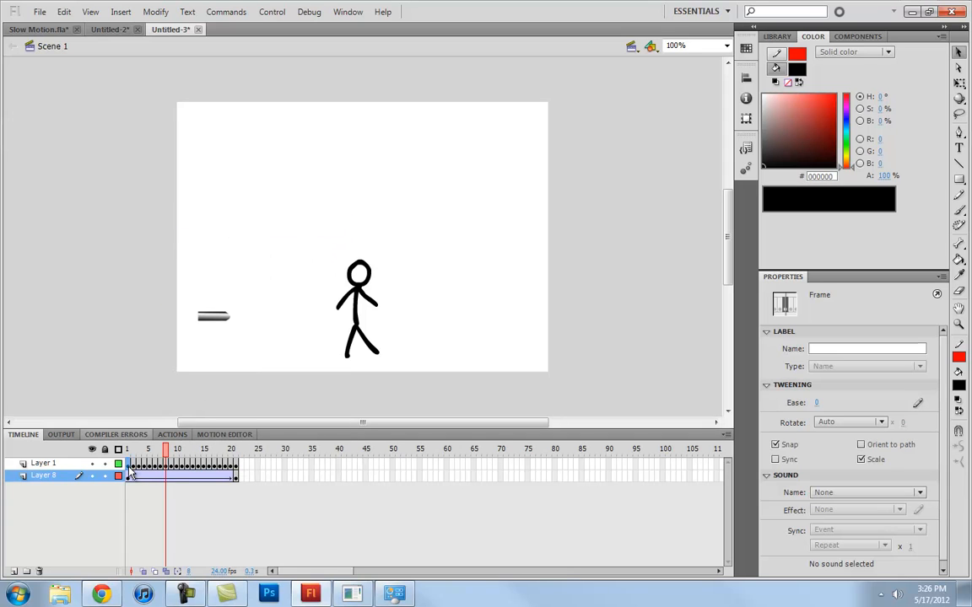
key(Return)
key(Return)
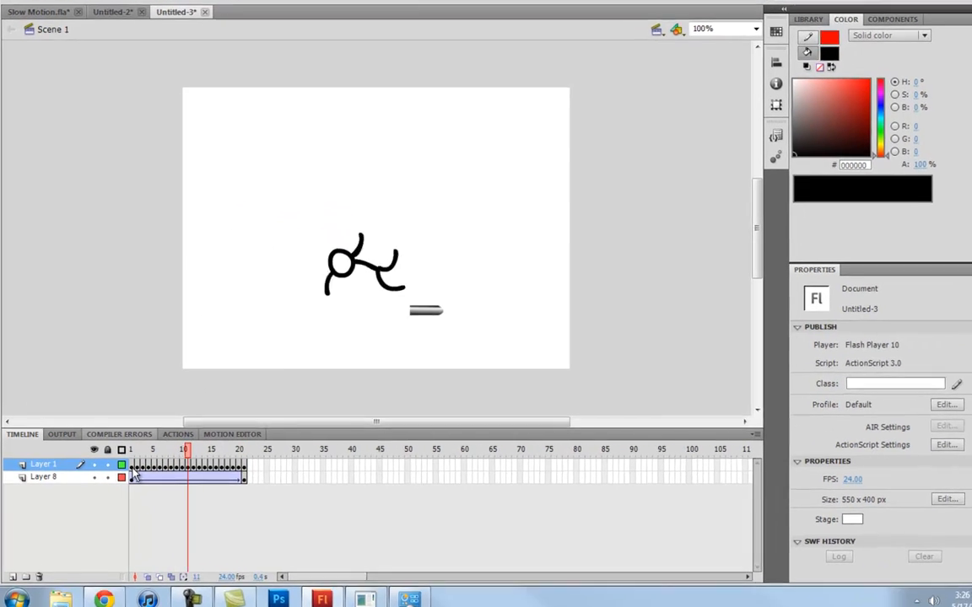
key(Return)
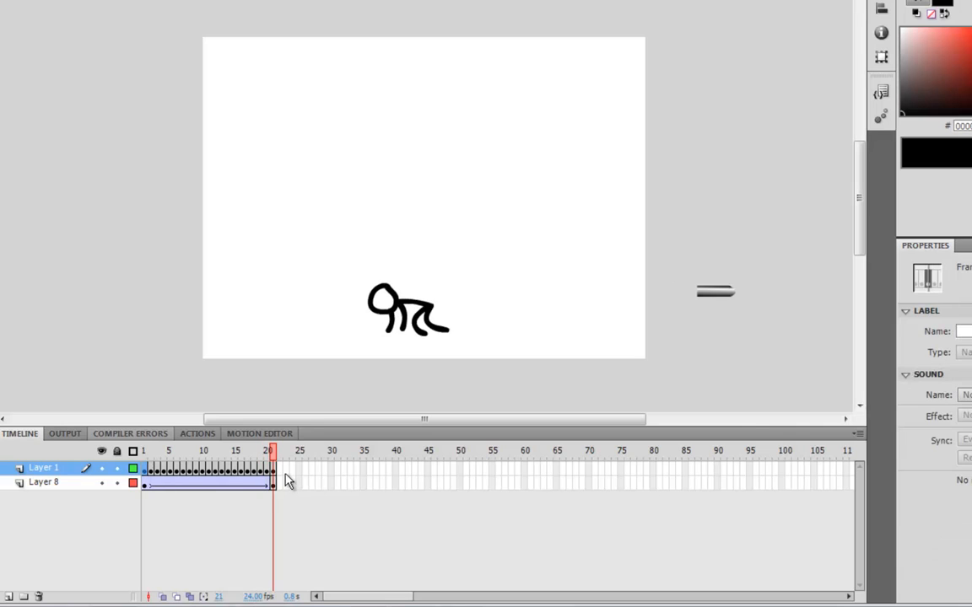
Step: Find the mid-dodge pose at frames 8 and 9 and insert bullet keyframes on both frames of Layer 8
key(ctrl+=)
drag(400, 350, 431, 152)
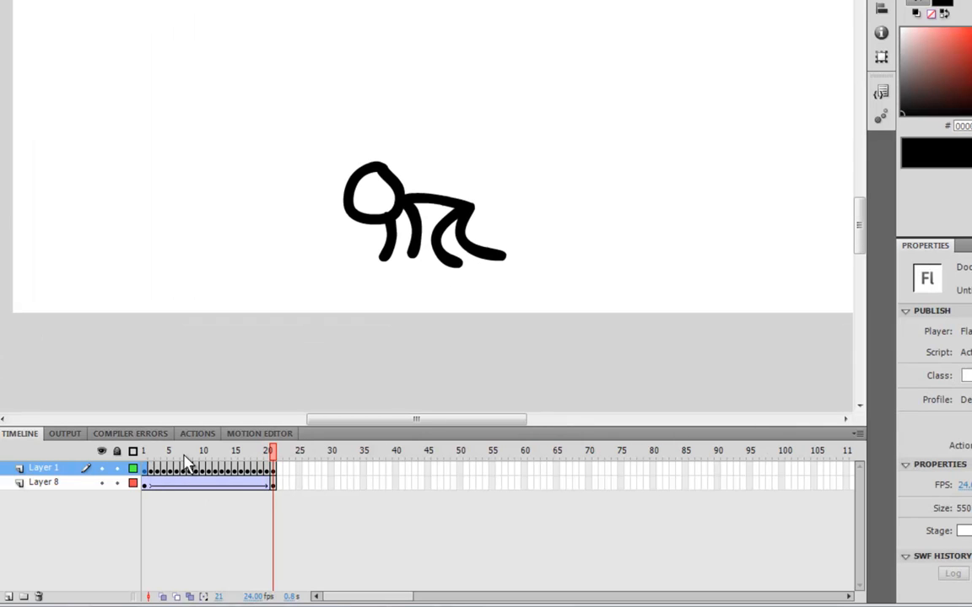
click(187, 462)
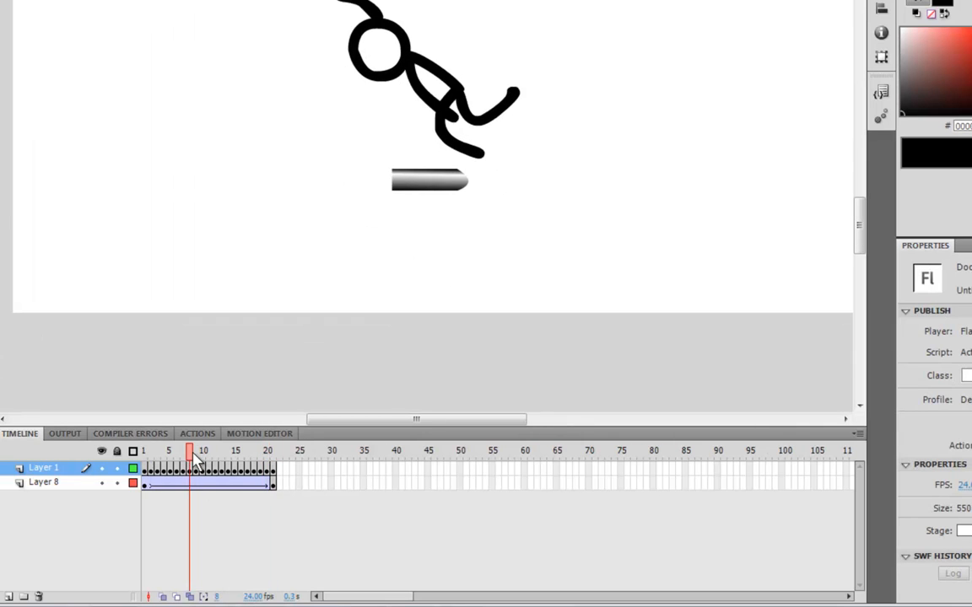
drag(193, 453, 198, 453)
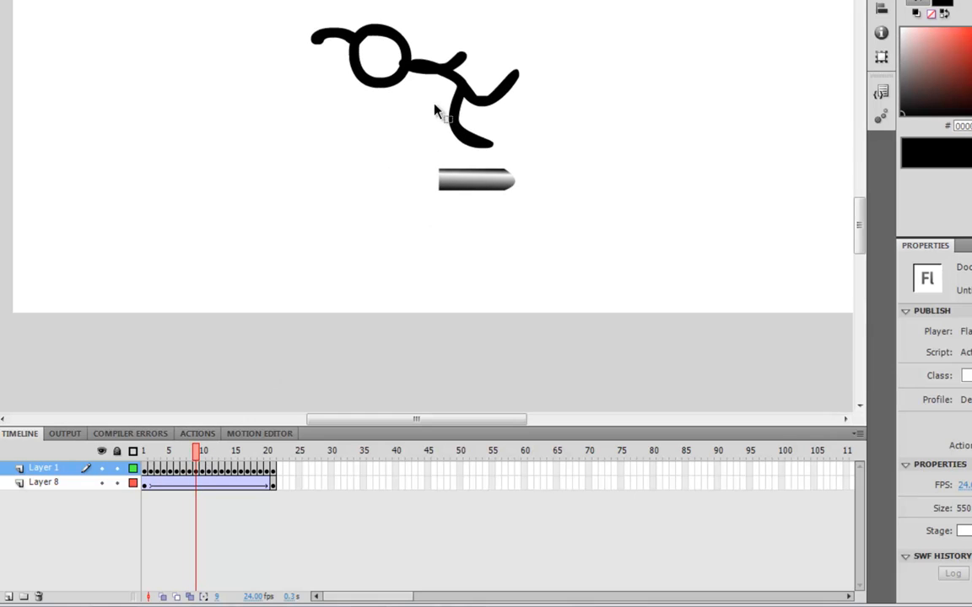
click(191, 482)
key(F6)
click(195, 487)
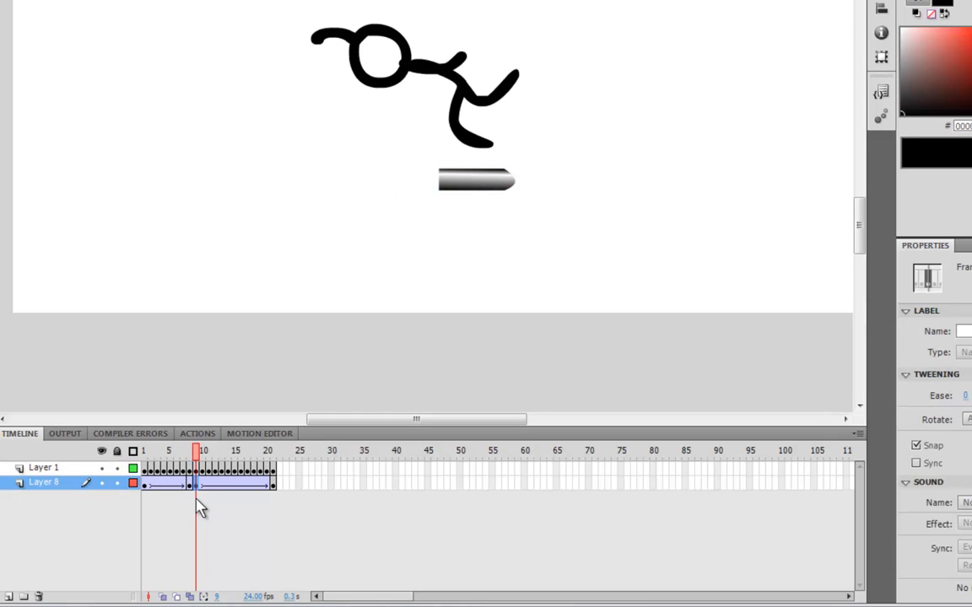
key(F6)
Step: Move everything from frame 9 onward in both layers to start at frame 24, and compare the poses at frames 24 and 11
drag(195, 470, 332, 482)
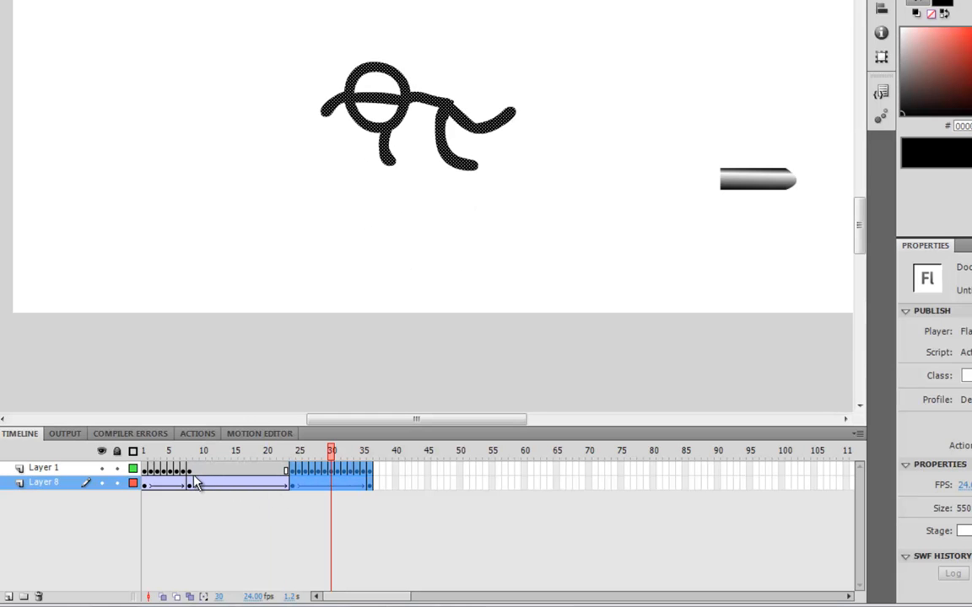
click(291, 471)
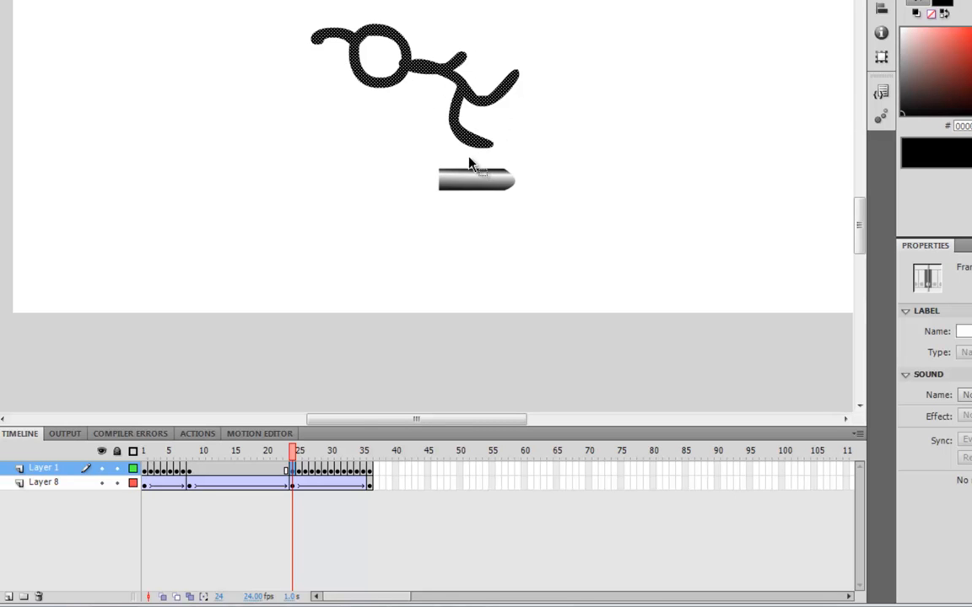
key(ctrl+=)
drag(460, 206, 478, 210)
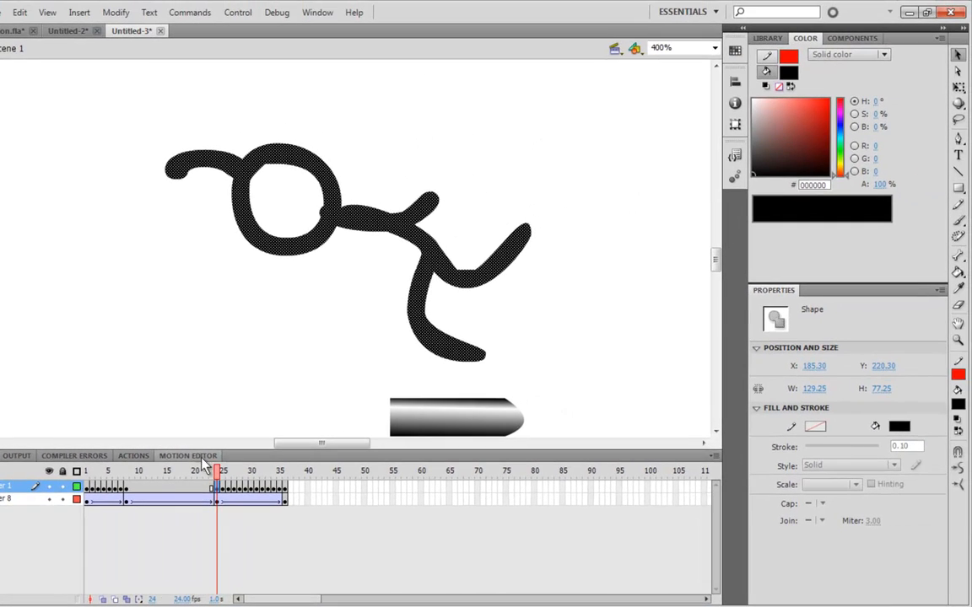
click(142, 488)
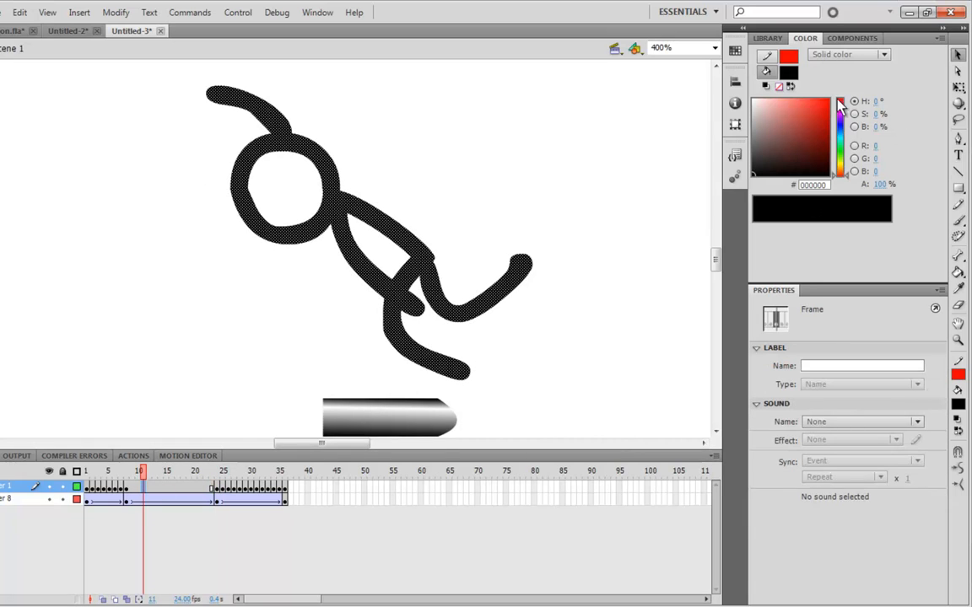
Step: Try isolating the raised arm with the Lasso tool and drawing a dividing line beside the head, and undo the line
key(l)
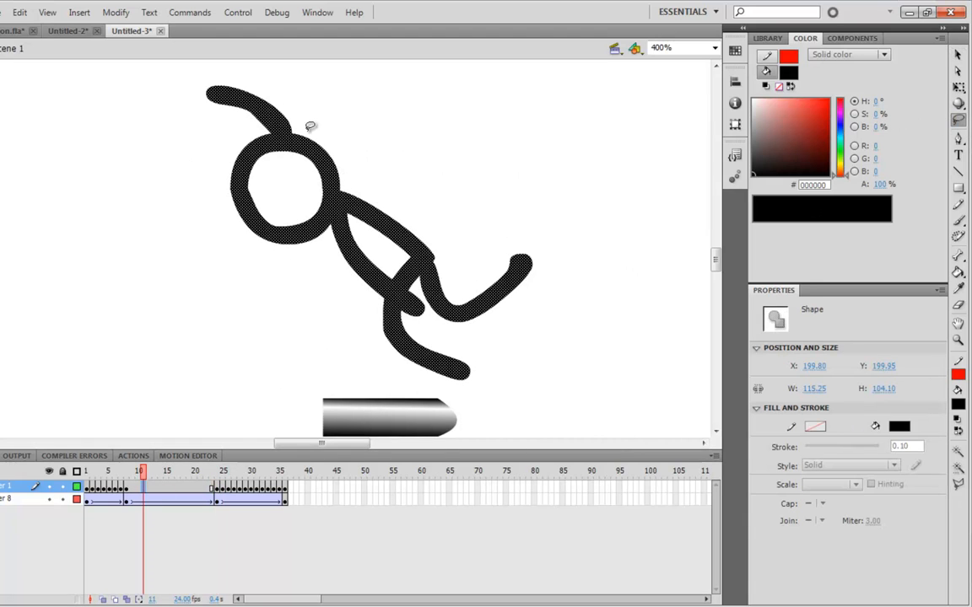
mouse_move(266, 116)
mouse_down()
mouse_move(206, 82)
mouse_move(300, 98)
mouse_up()
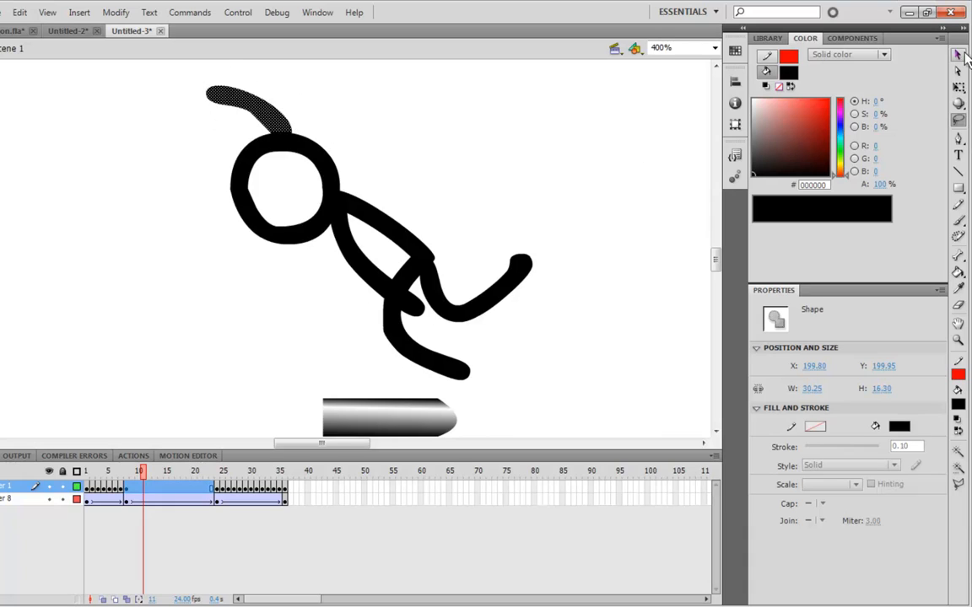
click(958, 173)
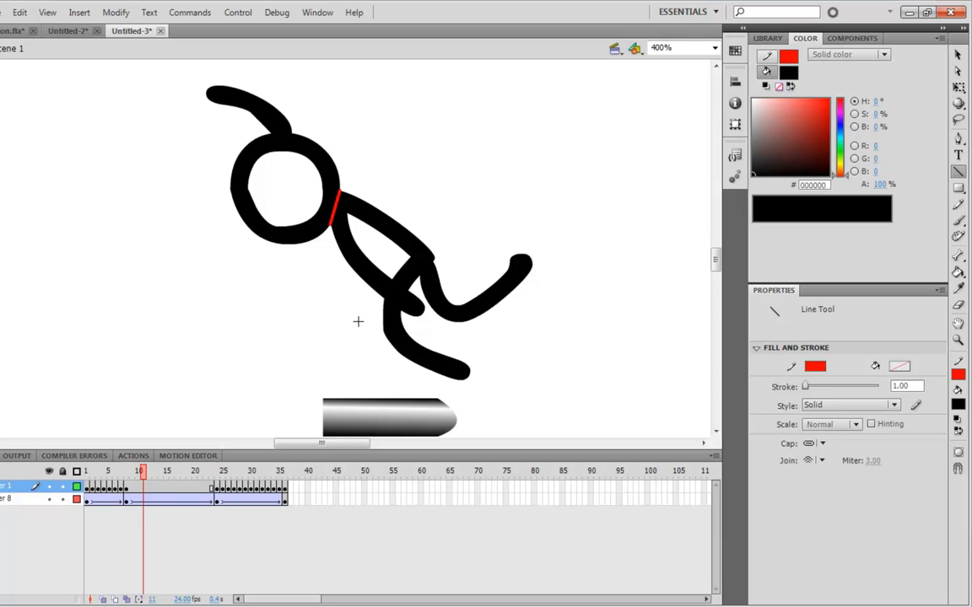
key(ctrl+z)
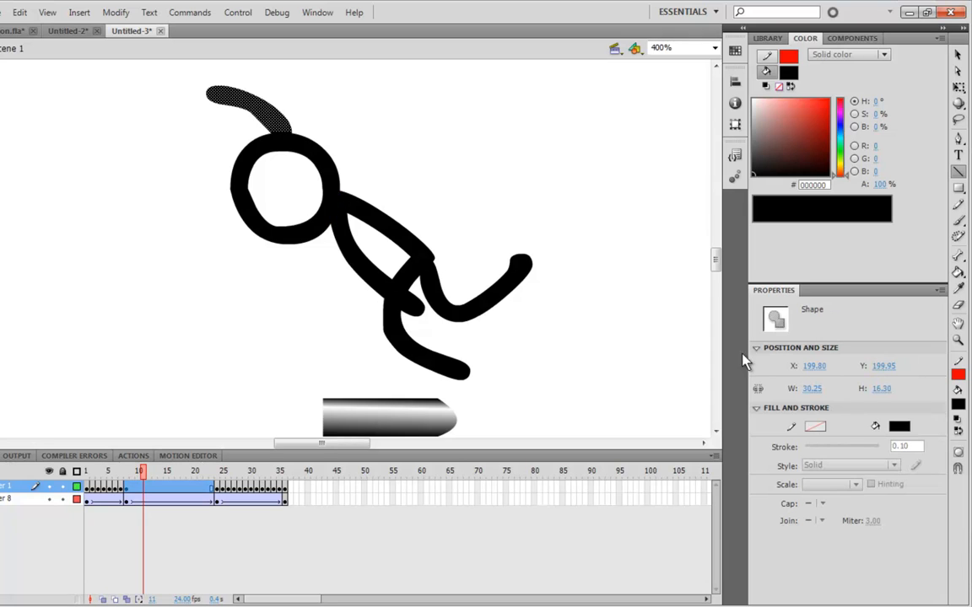
Step: Enable object snapping and draw red dividing lines across the joints between the figure's head, arms, torso and legs
click(959, 469)
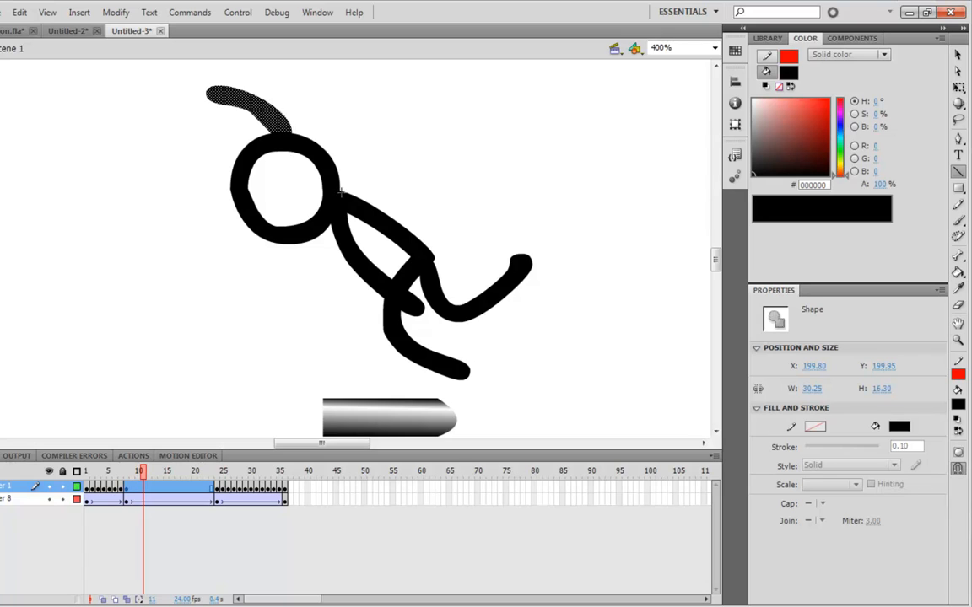
mouse_move(340, 191)
mouse_down()
mouse_move(344, 184)
mouse_move(330, 226)
mouse_up()
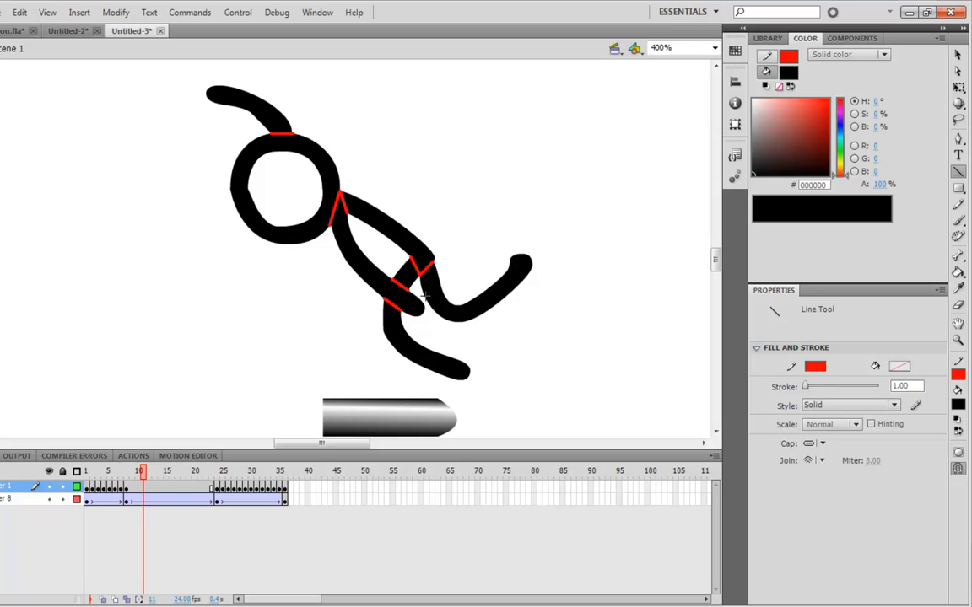
key(v)
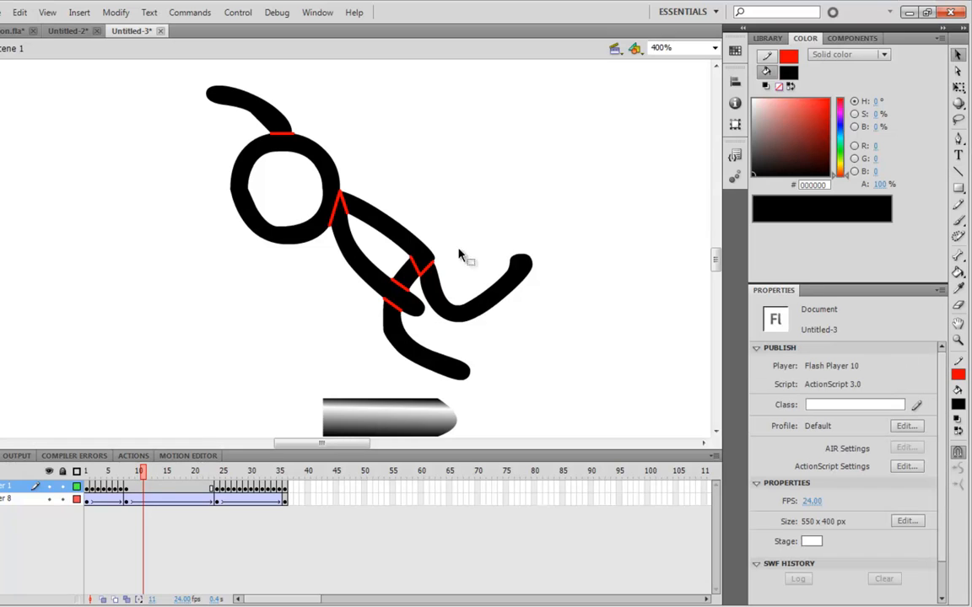
Step: Try converting the lower arm to a graphic symbol named sm_1_1, cancel it, and check the existing symbol names in the library
click(358, 236)
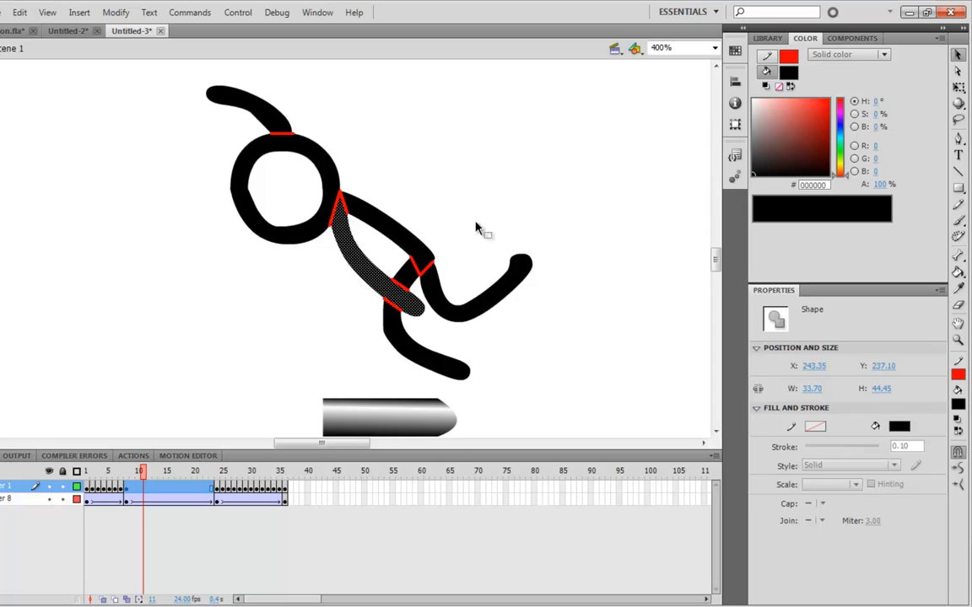
key(F8)
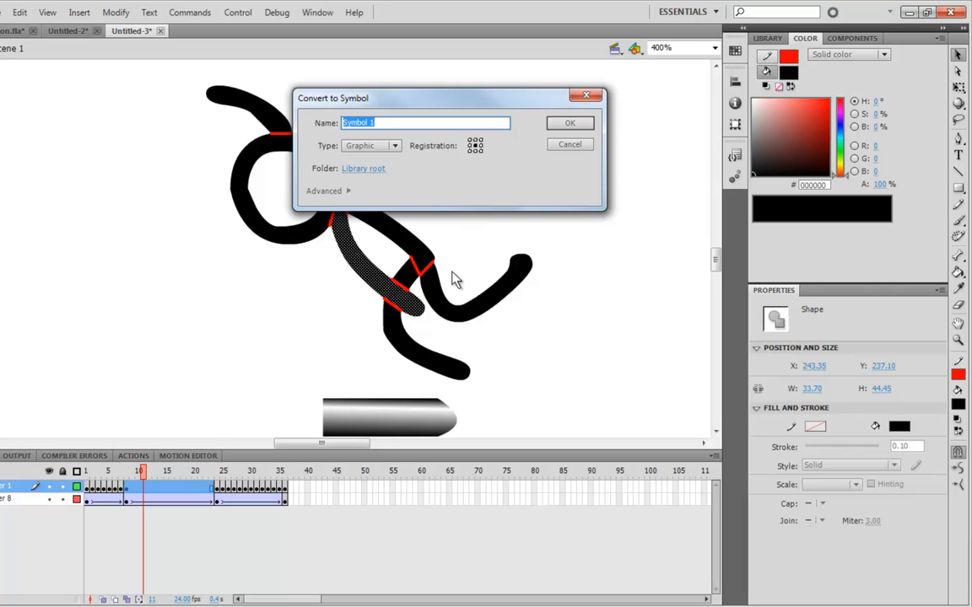
text(sm_1_1)
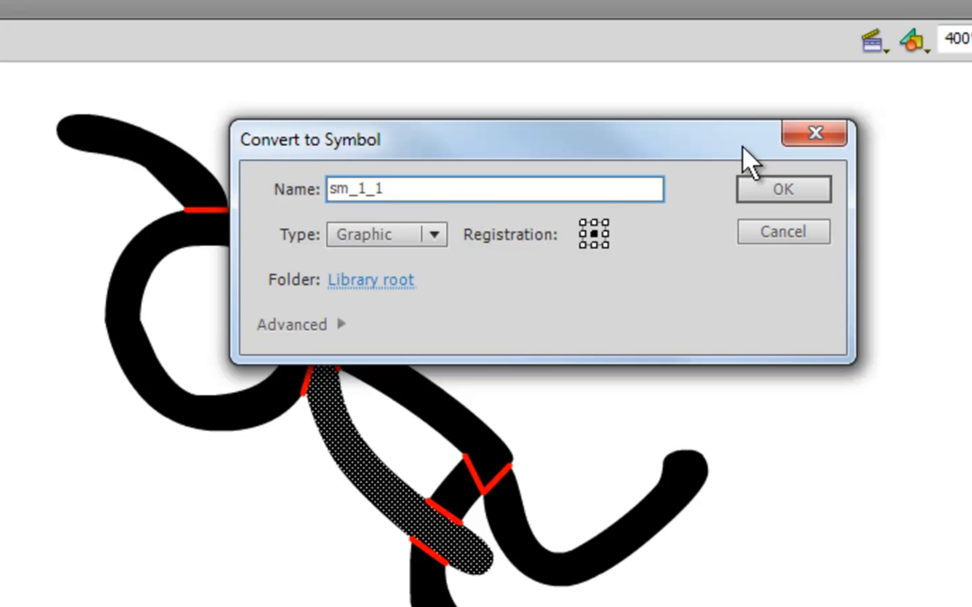
click(766, 190)
key(Return)
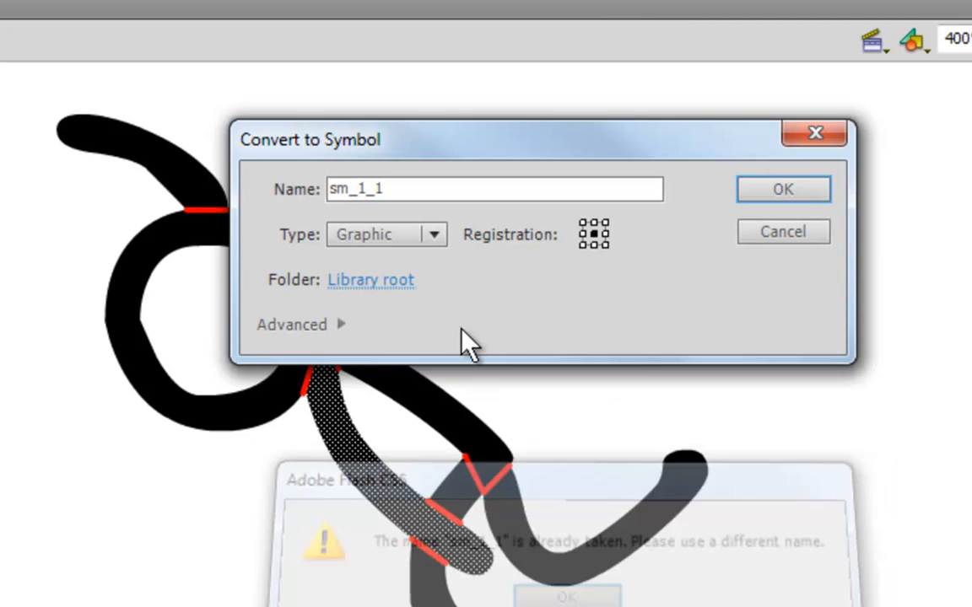
click(808, 236)
click(565, 64)
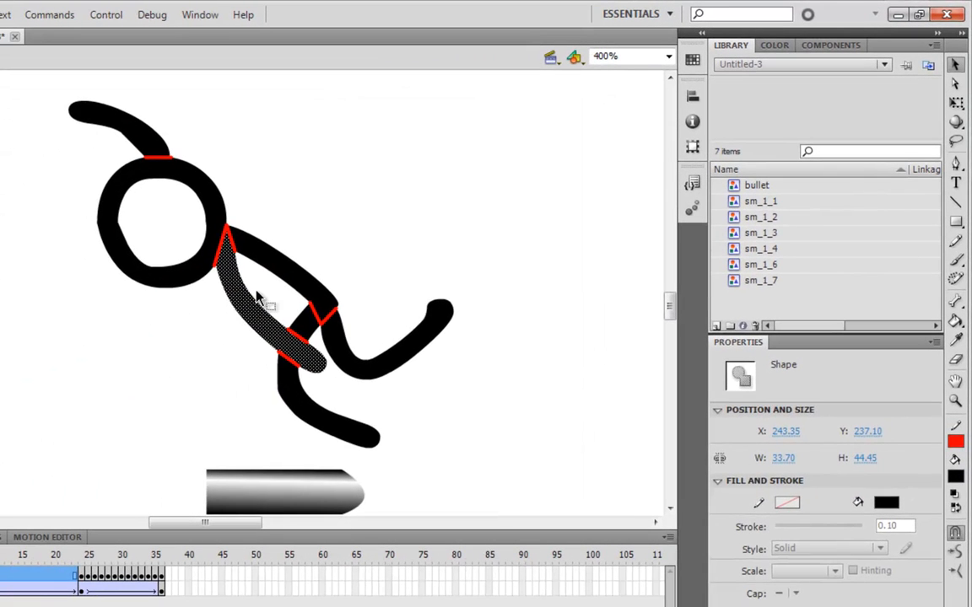
Step: Convert the complete lower arm shape to a graphic symbol named sm_2_1
click(257, 295)
click(246, 309)
key(F8)
text(sm_)
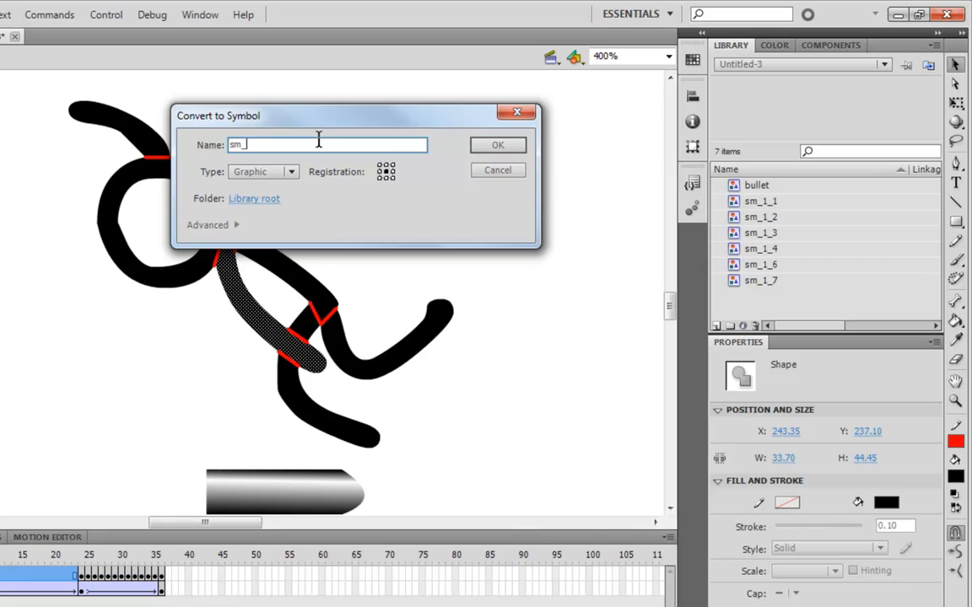
text(2_1)
click(494, 145)
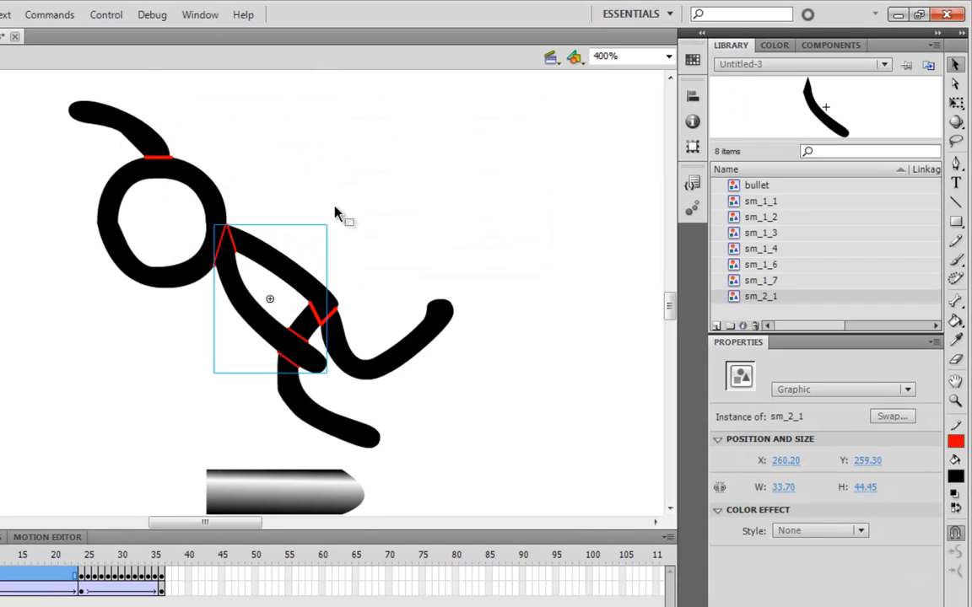
Step: Convert the torso shape to a graphic symbol named sm_2_2
click(300, 184)
click(285, 280)
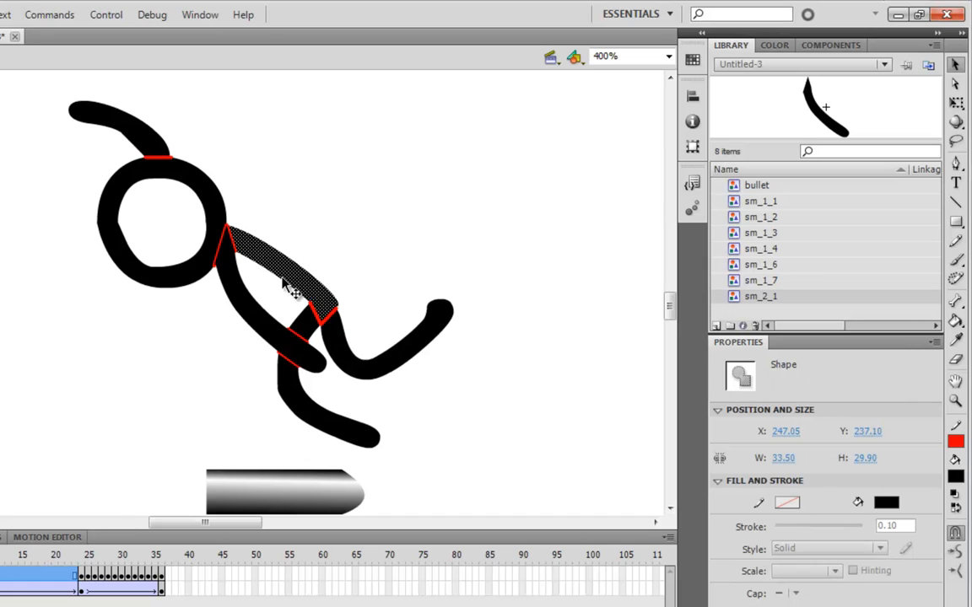
key(F8)
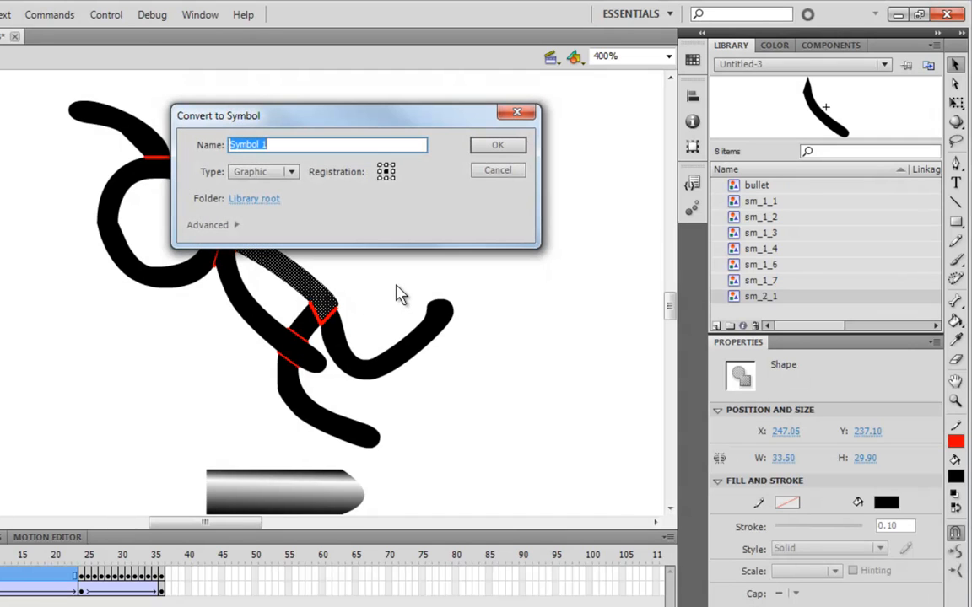
text(sm_2_2)
key(Return)
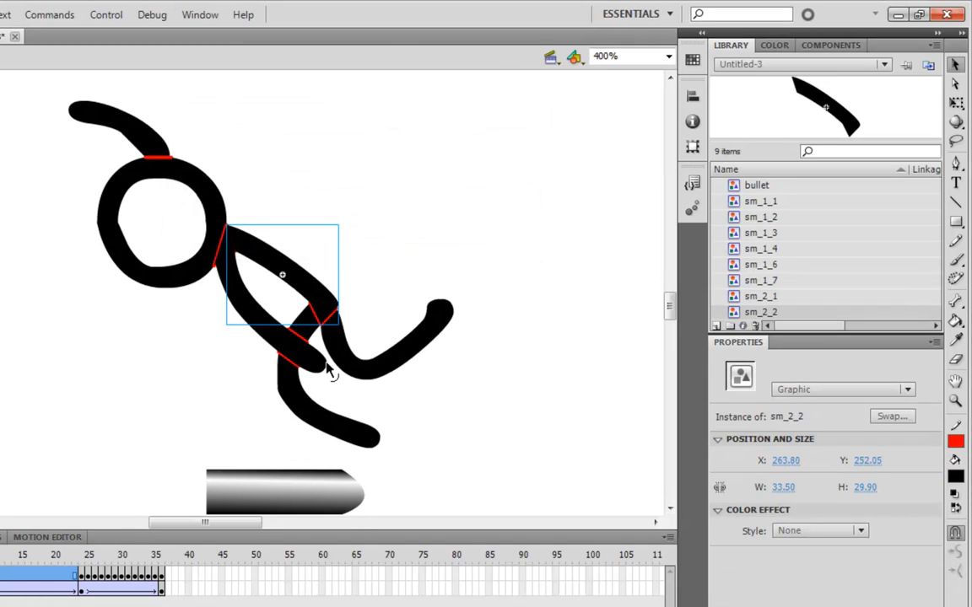
Step: Convert both pieces of the lower leg that passes behind the arm to a graphic symbol named sm_2_3
click(312, 397)
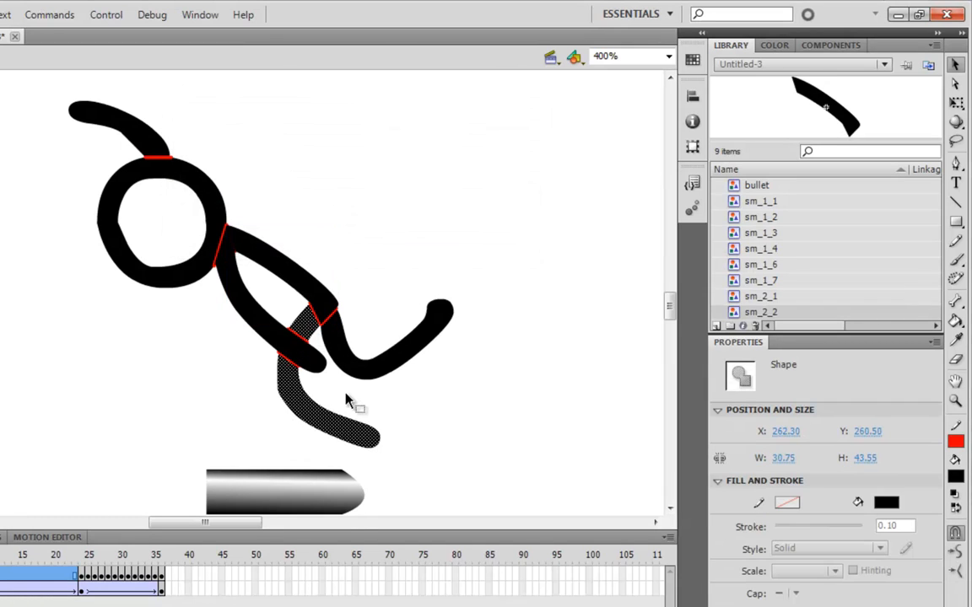
key(F8)
text(sm_2)
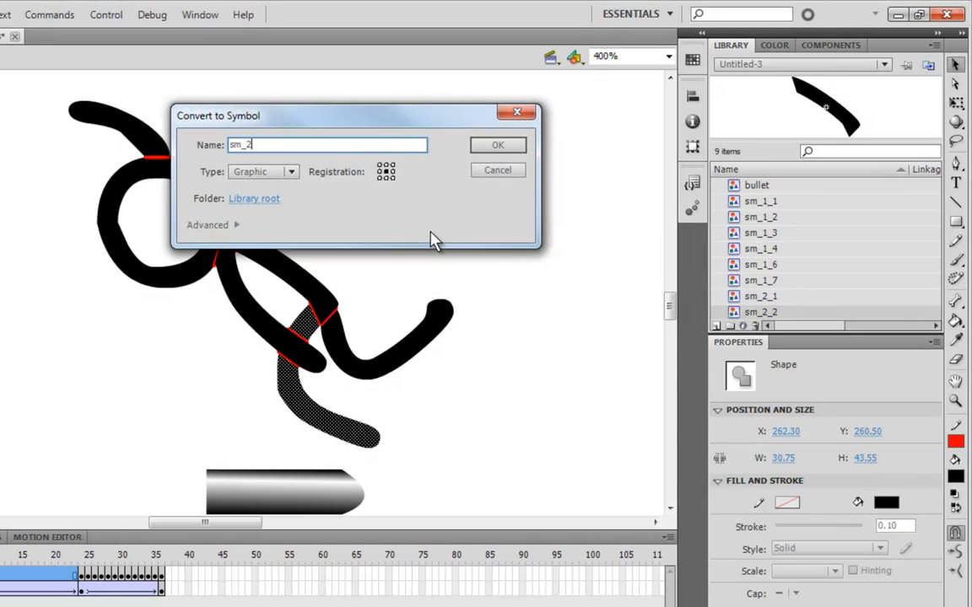
text(_3)
key(Return)
Step: Convert the other leg, with the raised foot, to a graphic symbol named sm_2_4
click(434, 329)
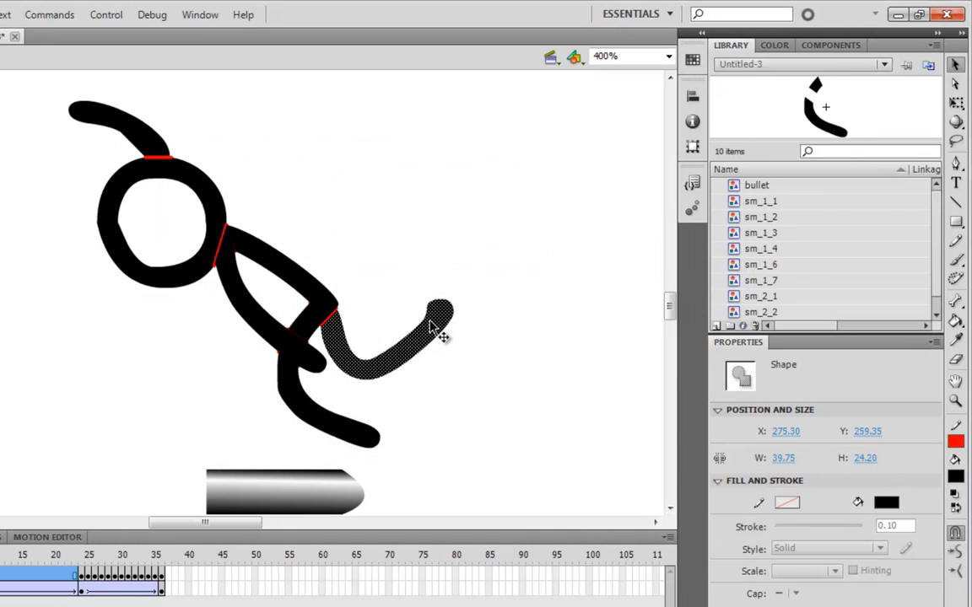
key(F8)
text(sm_2_4)
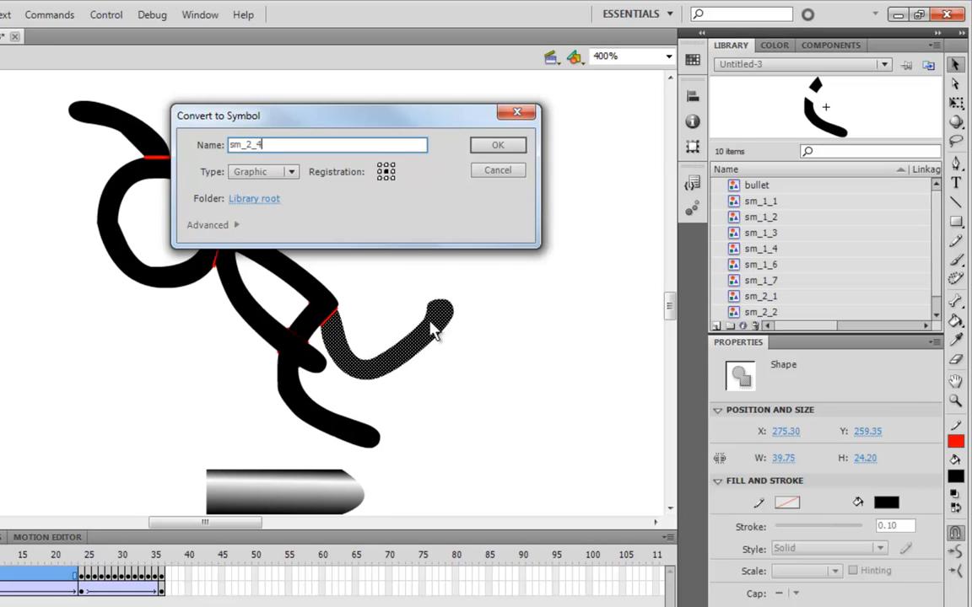
key(Return)
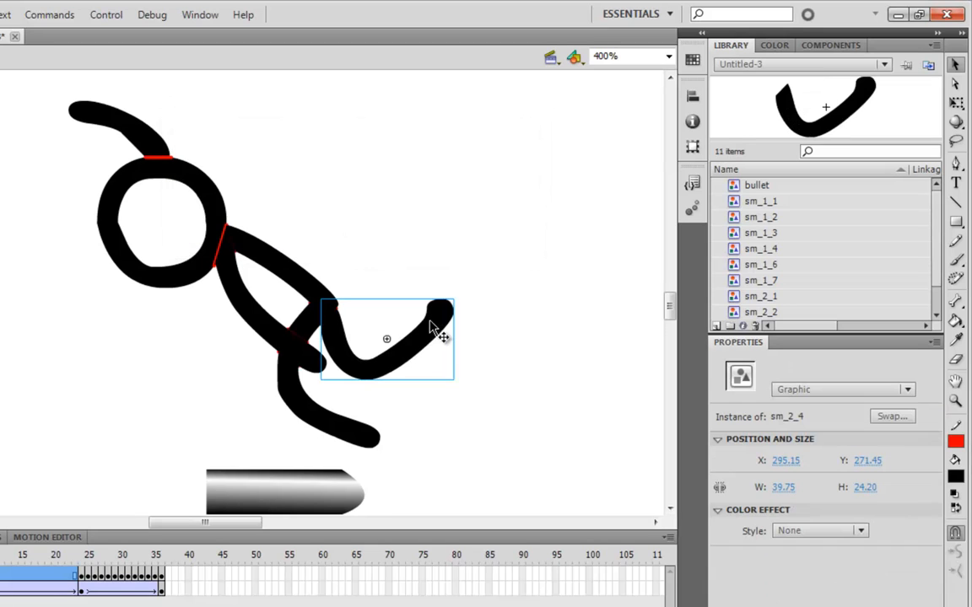
Step: Convert the figure's head to a graphic symbol named sm_2_5
click(214, 206)
key(F8)
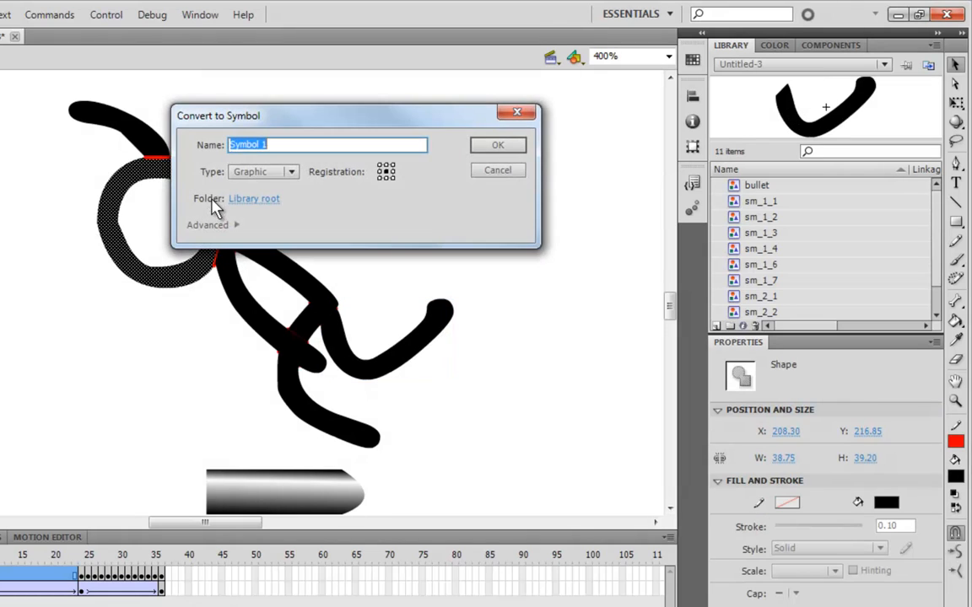
text(sm_2_5)
key(Return)
Step: Convert the arm above the head to a graphic symbol named sm_26
click(152, 146)
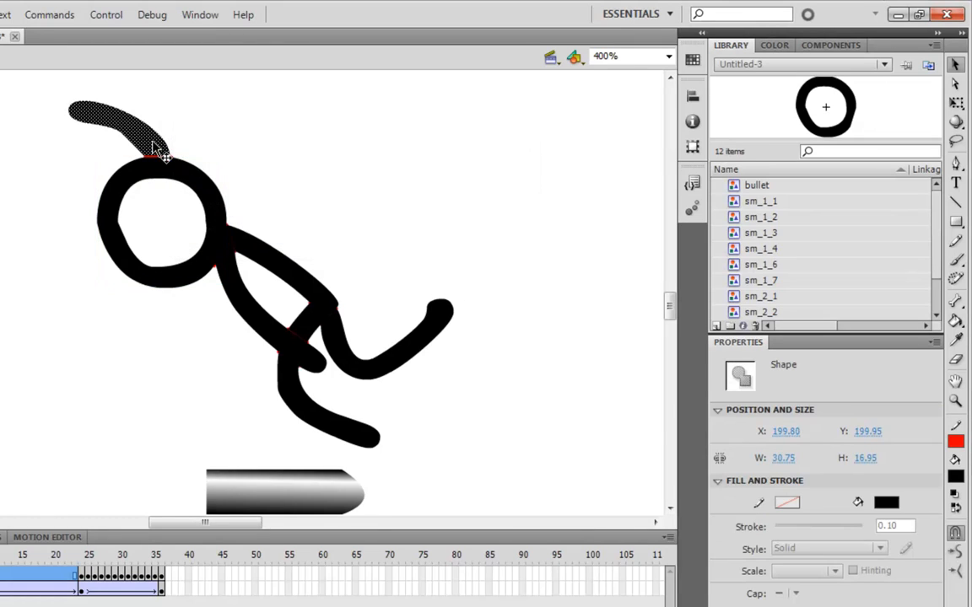
key(F8)
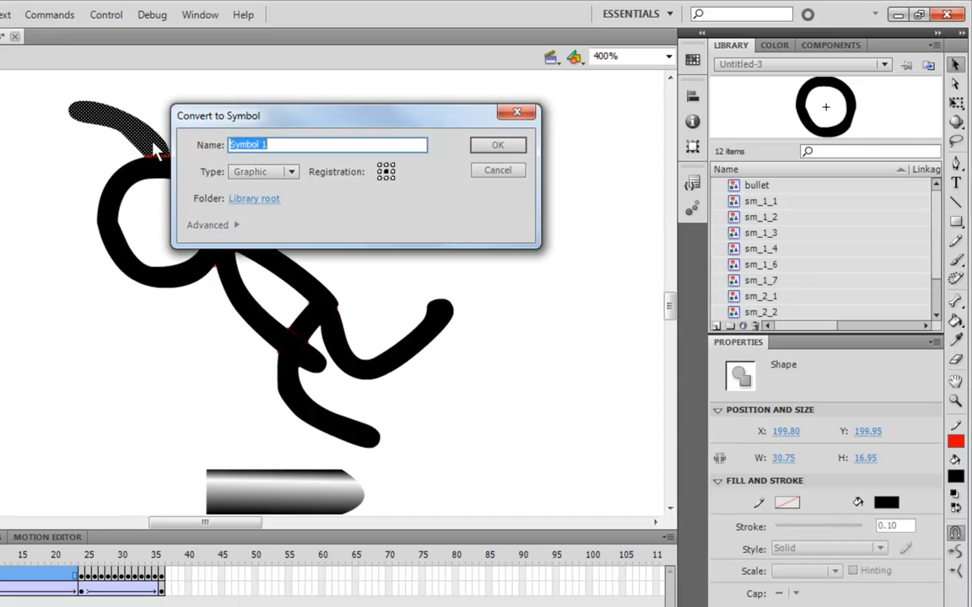
text(sm_26)
key(Return)
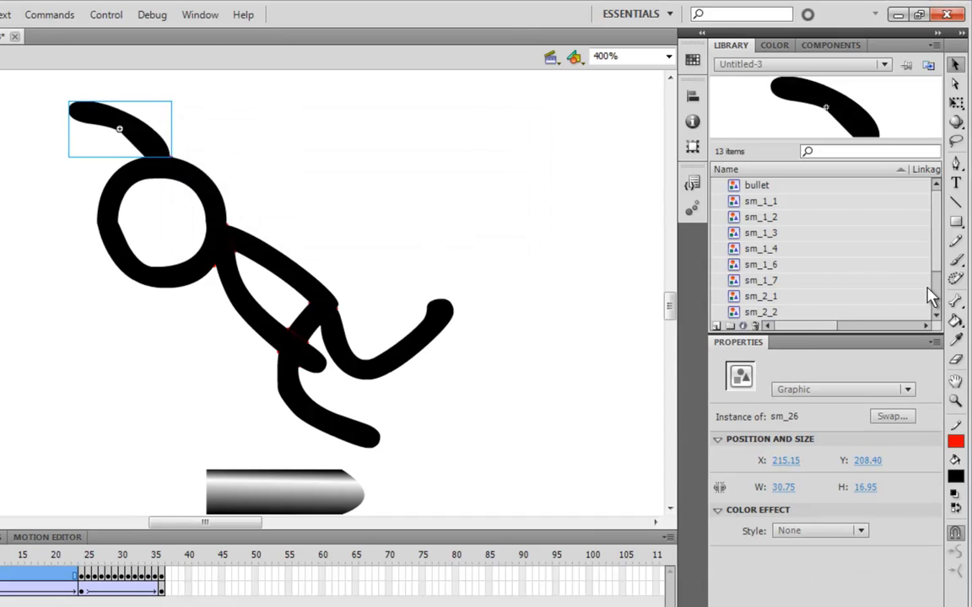
Step: Rename the library symbol sm_26 to sm_2_6
scroll(844, 265, down, 2)
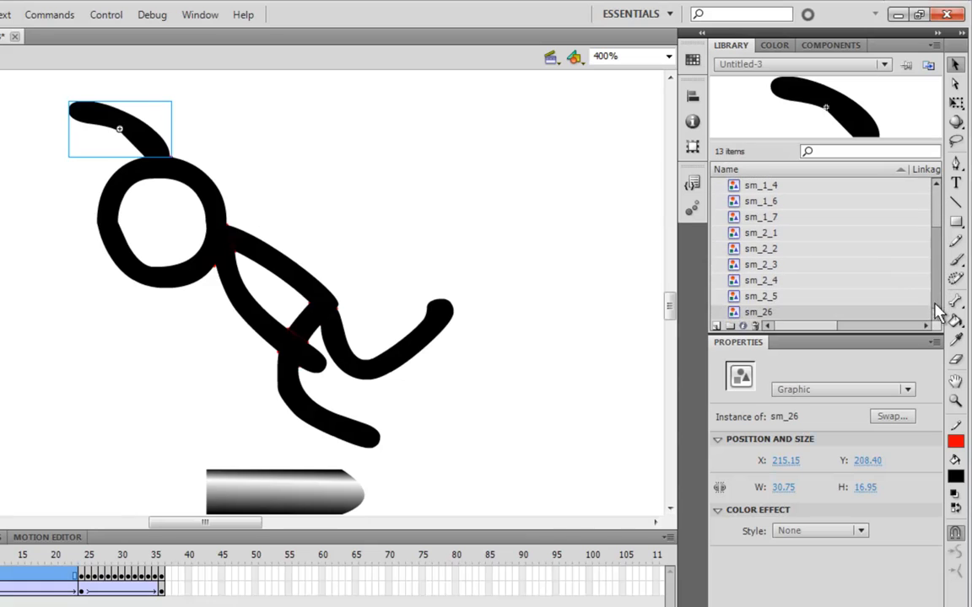
right_click(774, 319)
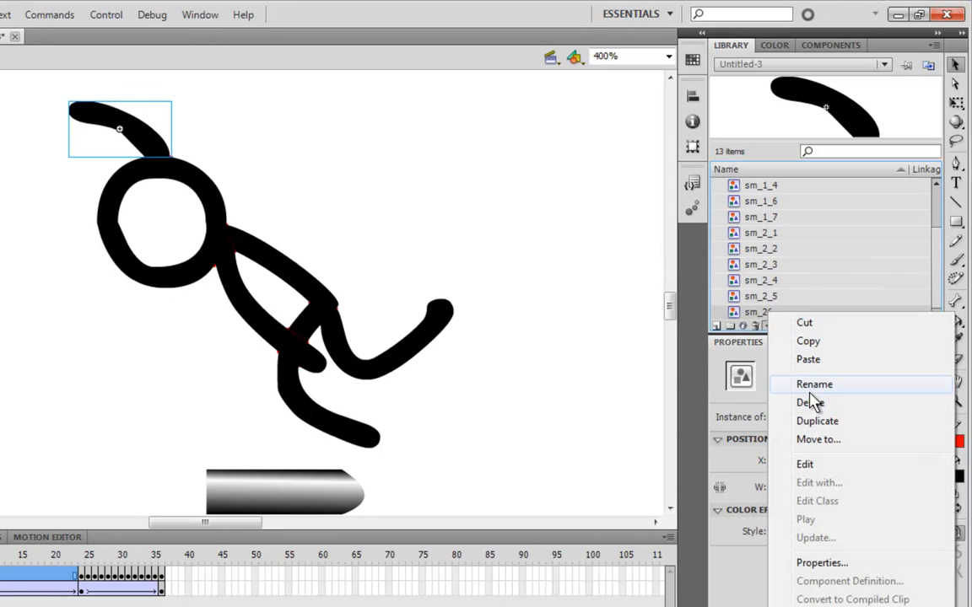
click(755, 385)
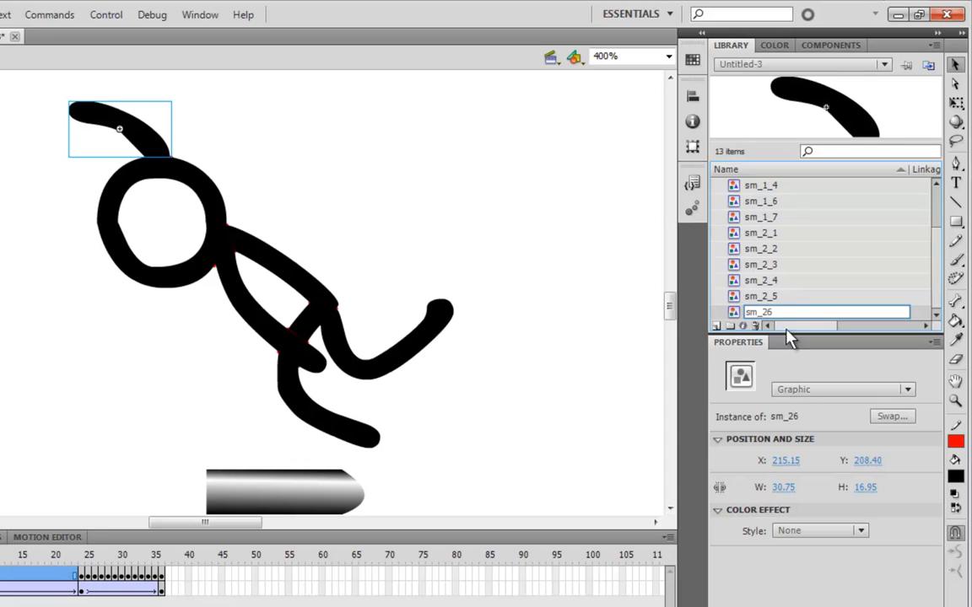
text(_)
key(Return)
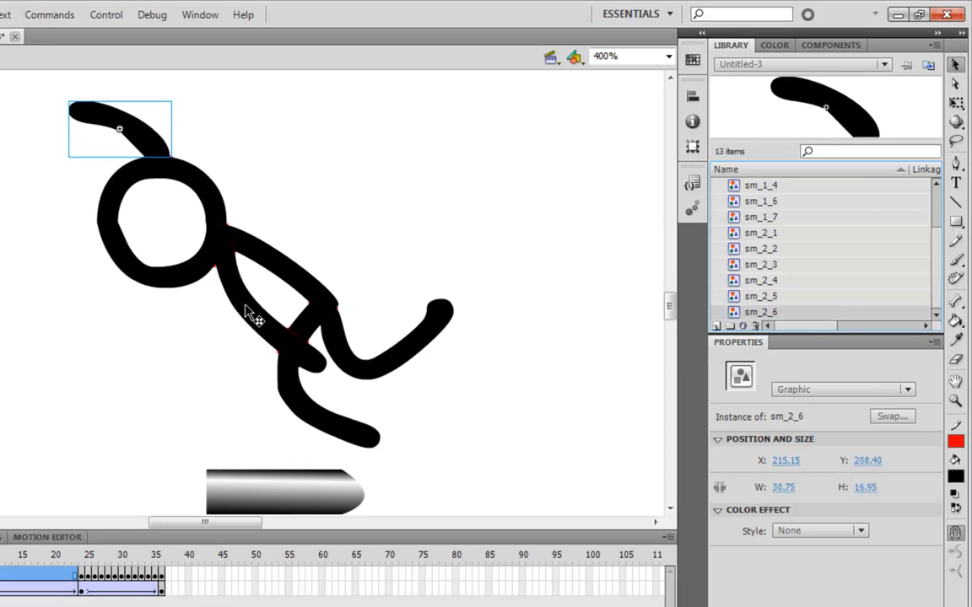
Step: Select everything on the figure's layer and set the stroke colour to none to remove the red dividing lines
key(ctrl+a)
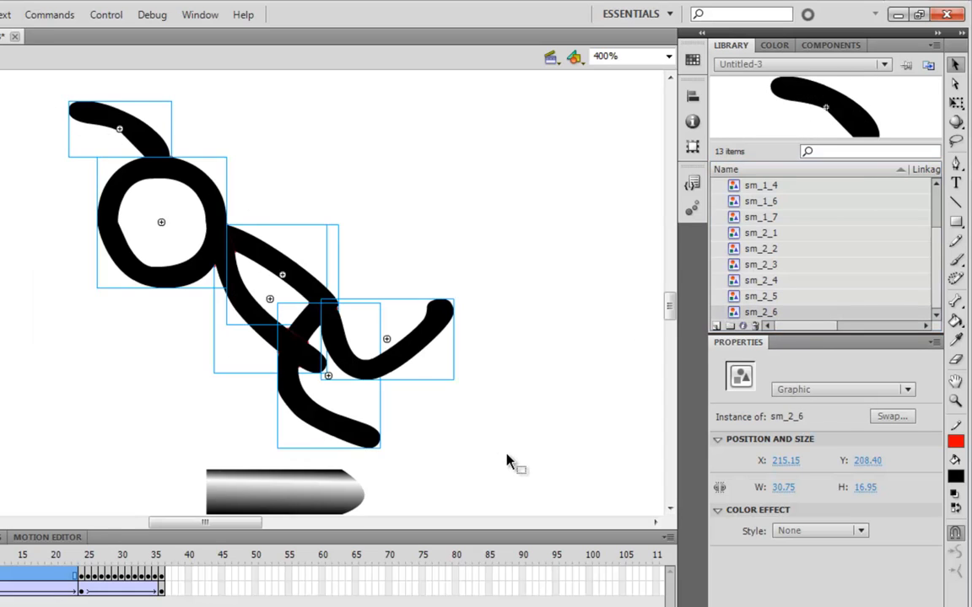
click(956, 441)
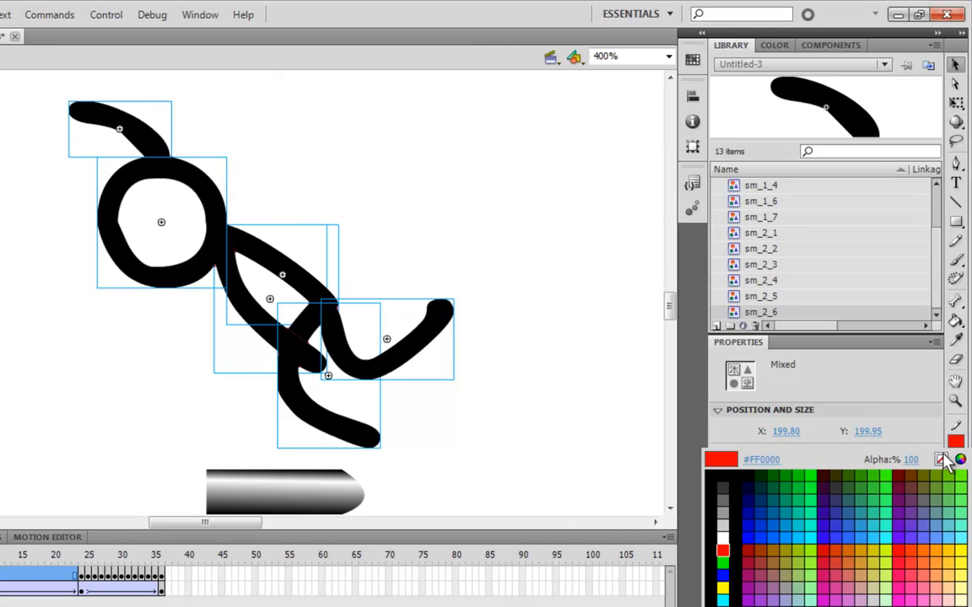
click(941, 460)
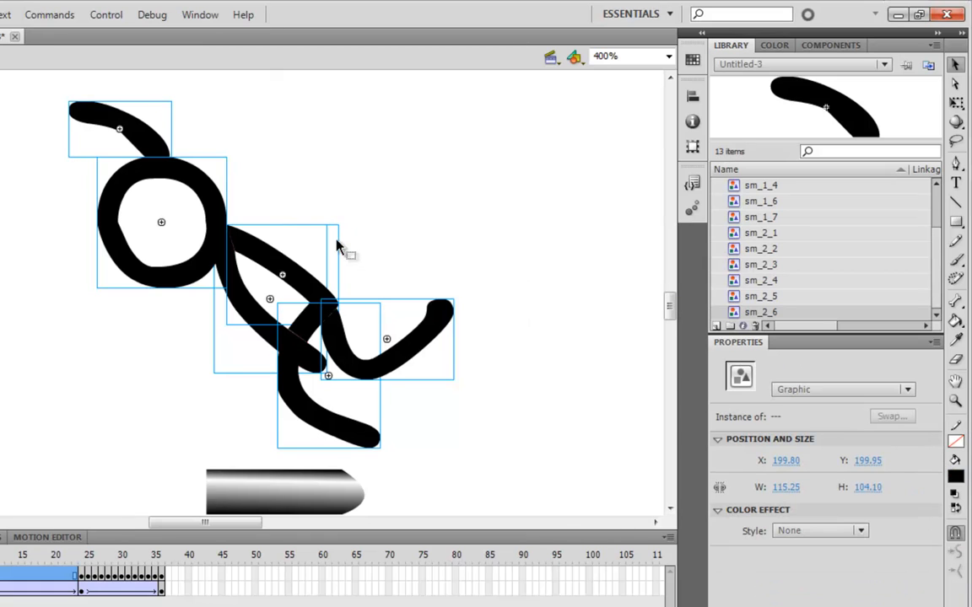
click(473, 408)
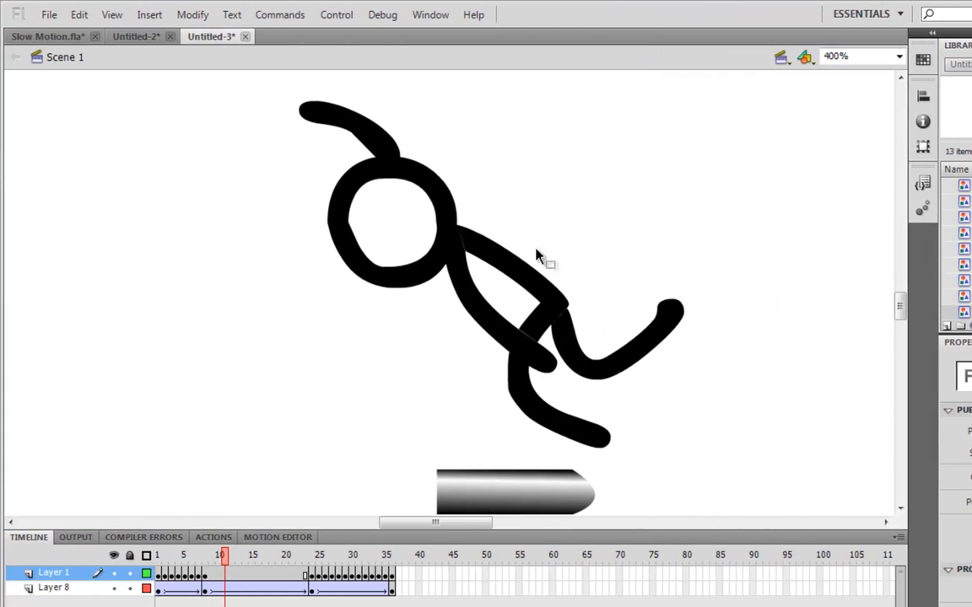
click(540, 332)
mouse_move(544, 371)
mouse_down()
mouse_move(449, 460)
mouse_move(430, 452)
mouse_up()
key(ctrl+z)
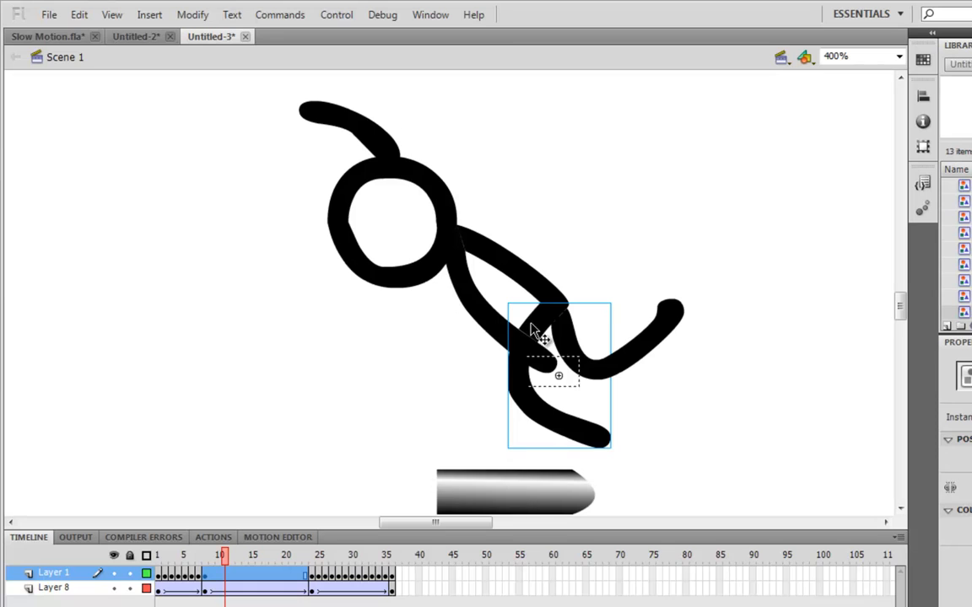
Step: Edit the sm_2_3 leg symbol, filling the gap between its two pieces and rounding its hip end, and return to Scene 1
double_click(540, 372)
click(552, 380)
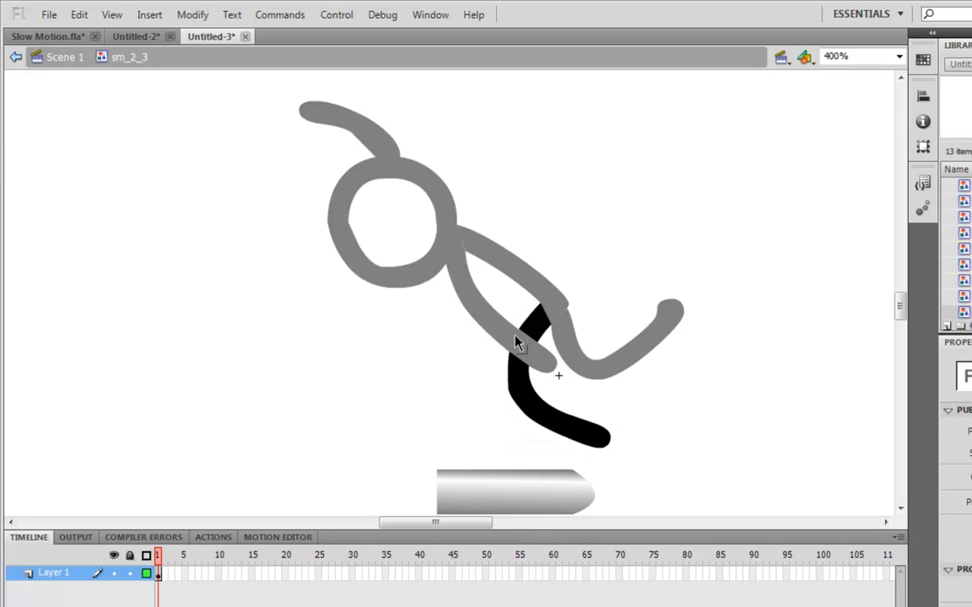
mouse_move(540, 350)
mouse_down()
mouse_move(528, 348)
mouse_move(530, 382)
mouse_up()
drag(565, 297, 558, 304)
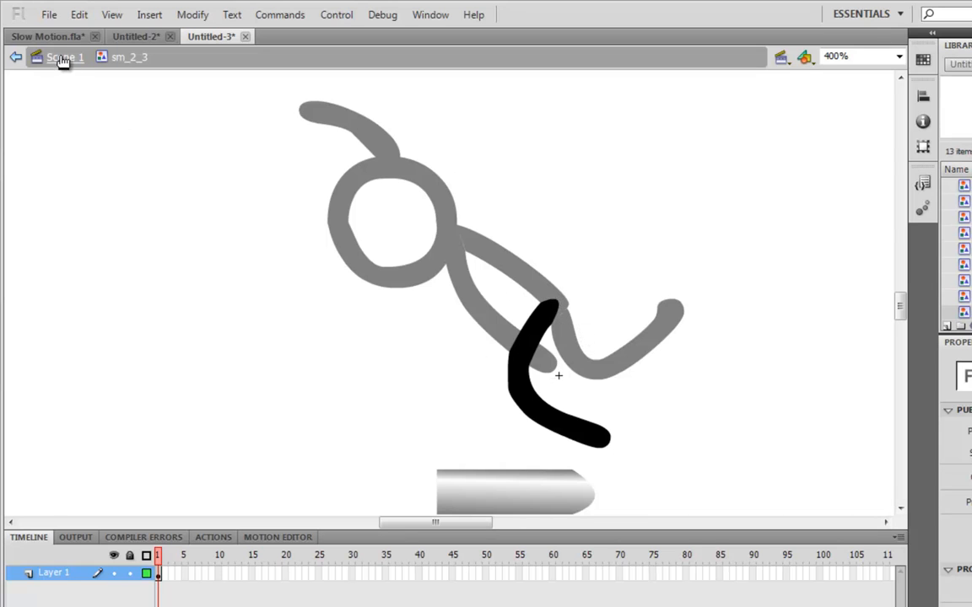
click(61, 61)
Step: Round the hip end of the sm_2_4 leg symbol and extend the neck end of the sm_2_2 torso symbol
click(574, 347)
click(651, 361)
double_click(648, 358)
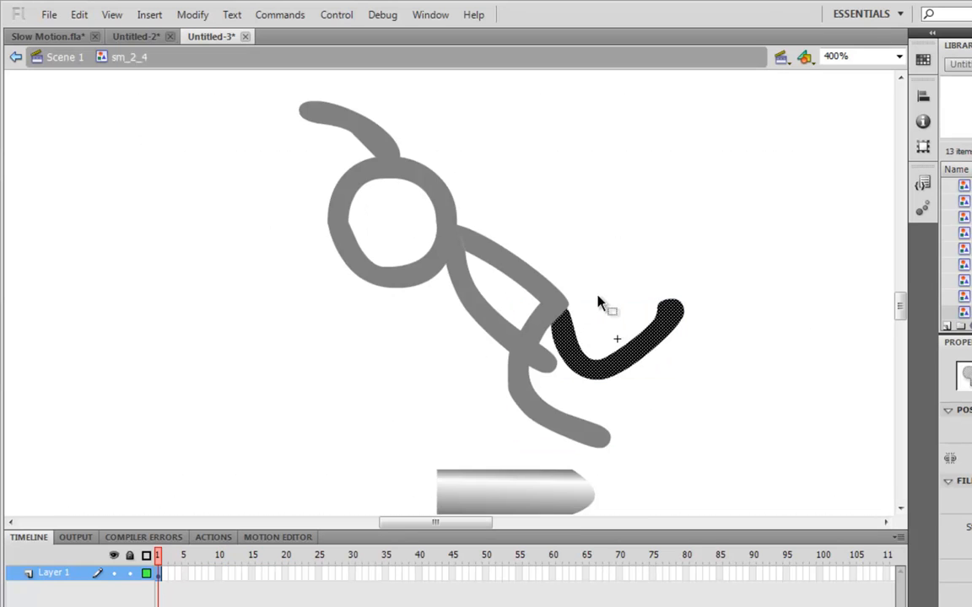
click(598, 302)
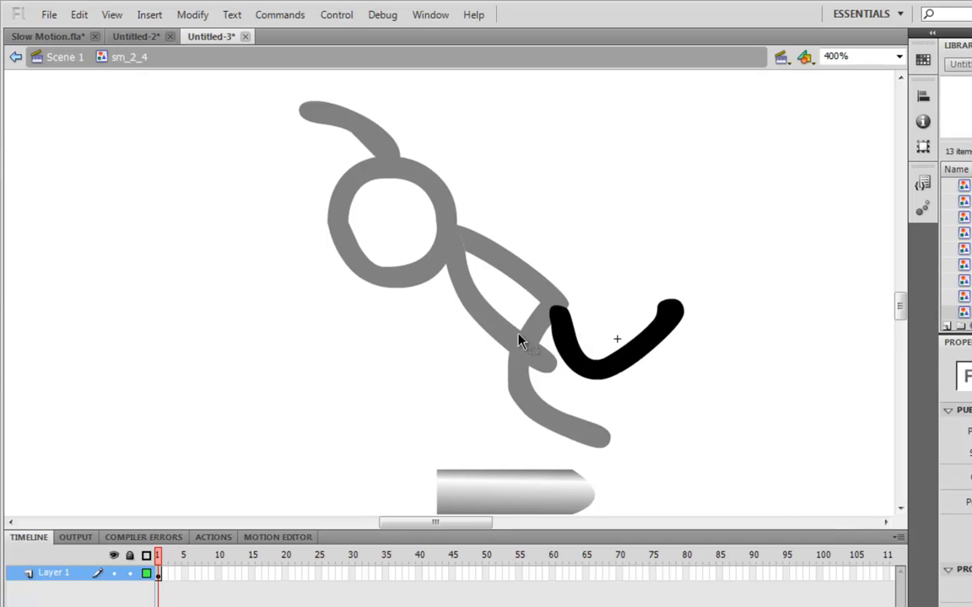
click(65, 59)
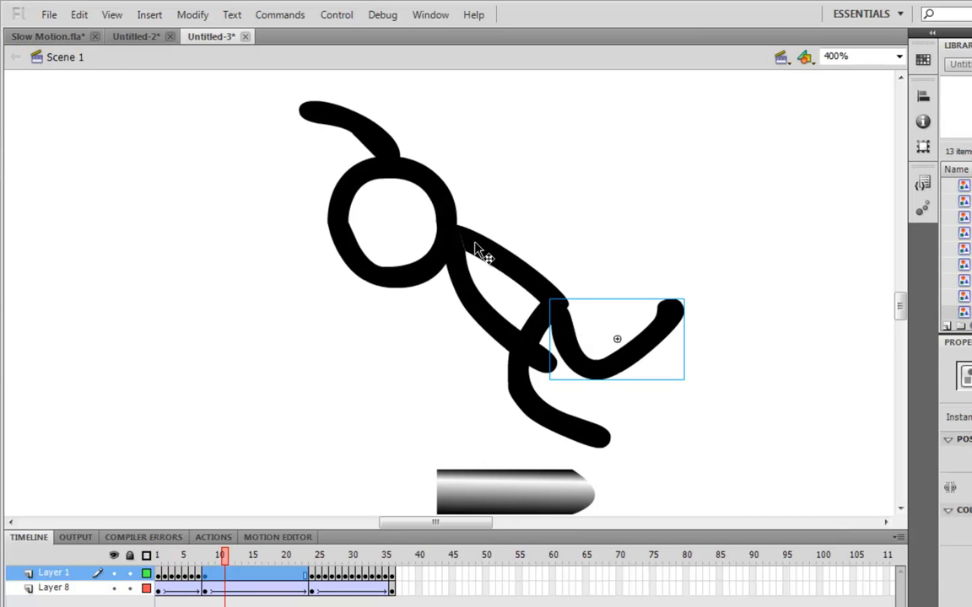
double_click(477, 251)
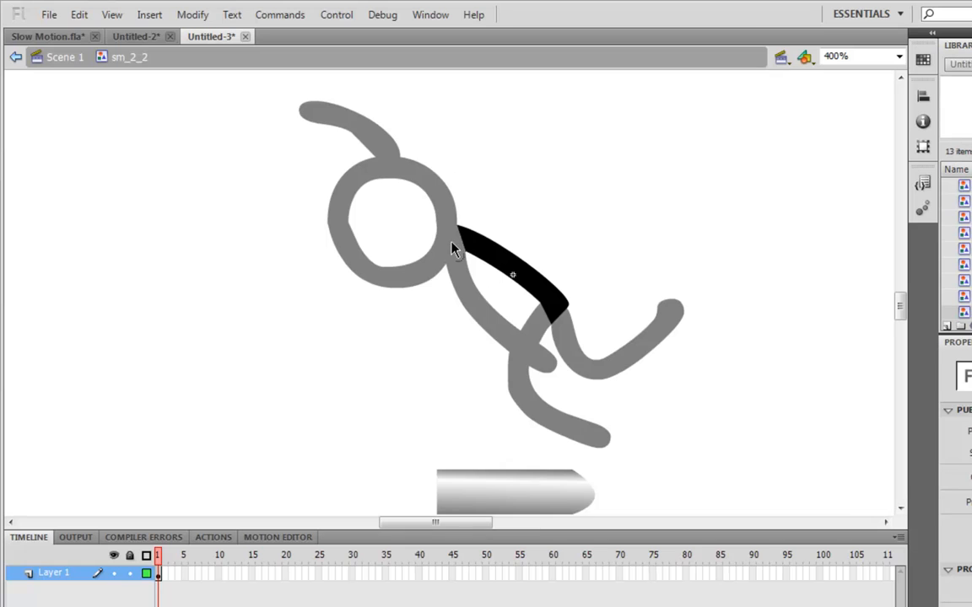
click(59, 58)
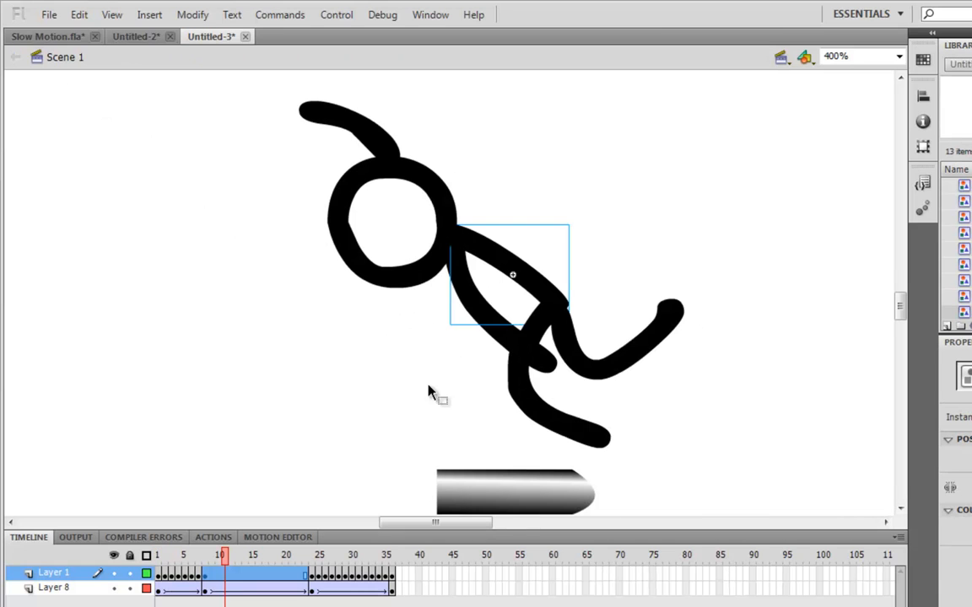
Step: Select all the body-part symbols of the figure on Layer 1 and distribute them to separate layers
click(229, 580)
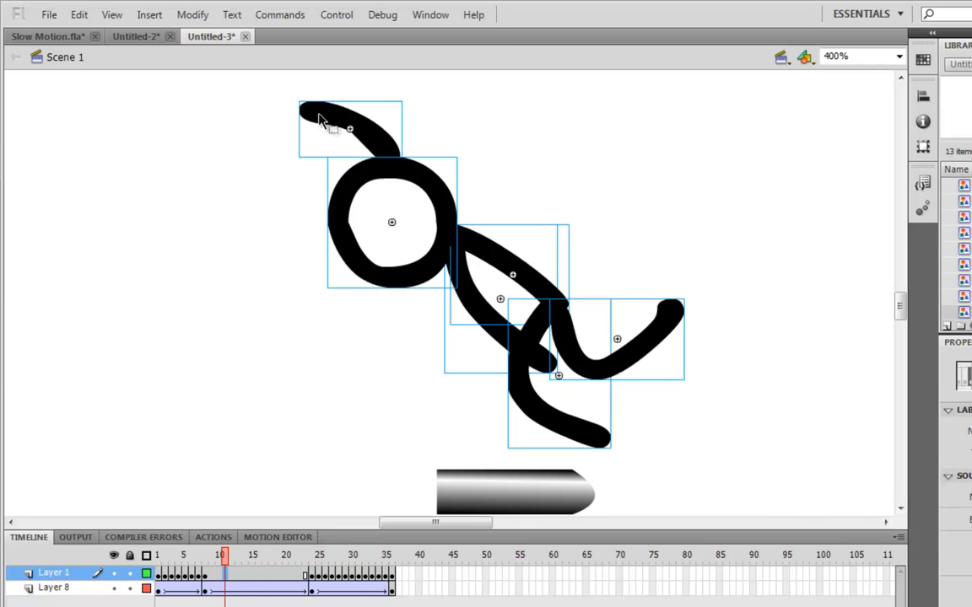
right_click(502, 281)
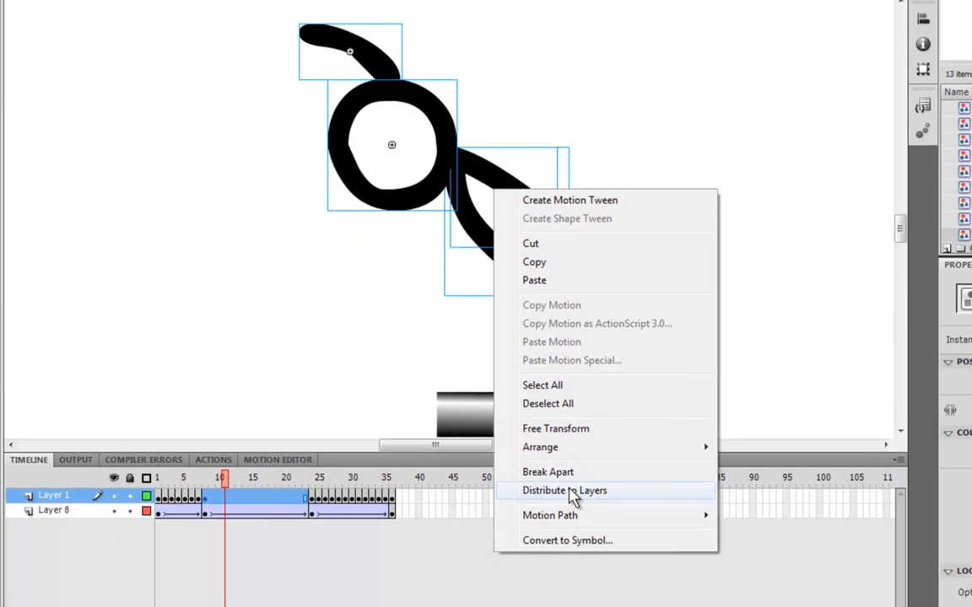
click(570, 564)
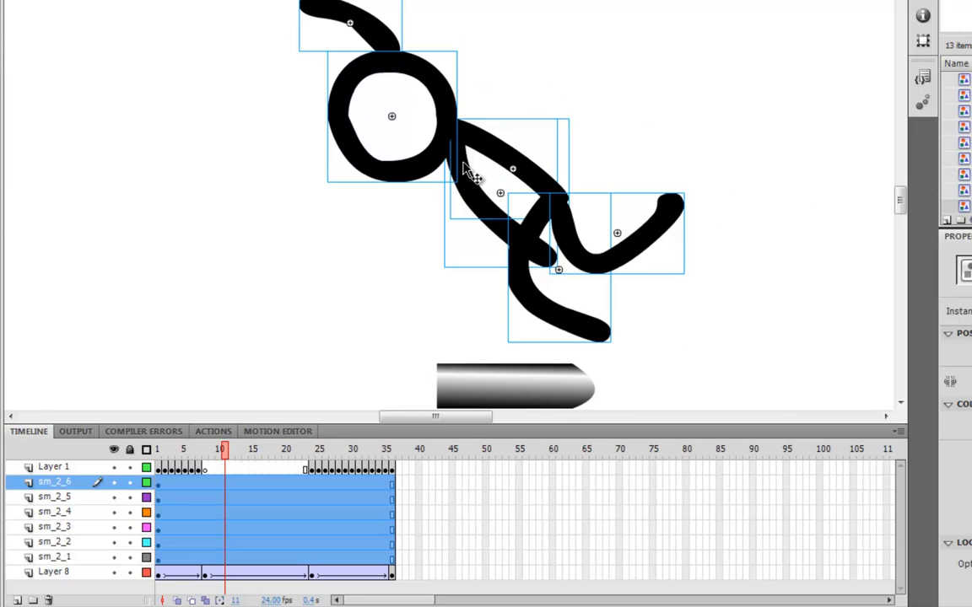
Step: Insert keyframes at frame 8 on layers sm_2_1 to sm_2_6 and delete the parts from frames 1 to 7
click(205, 483)
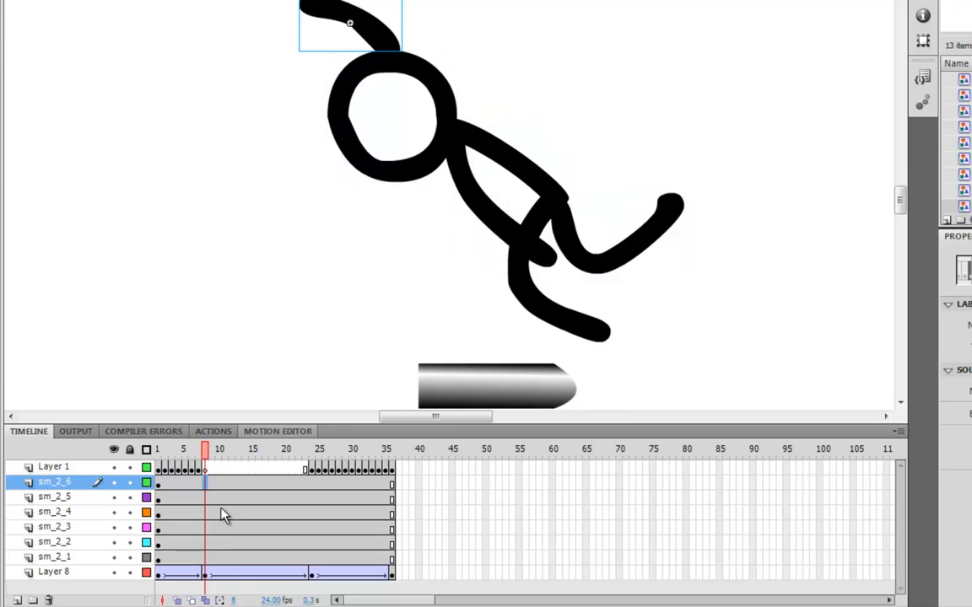
drag(205, 559, 205, 477)
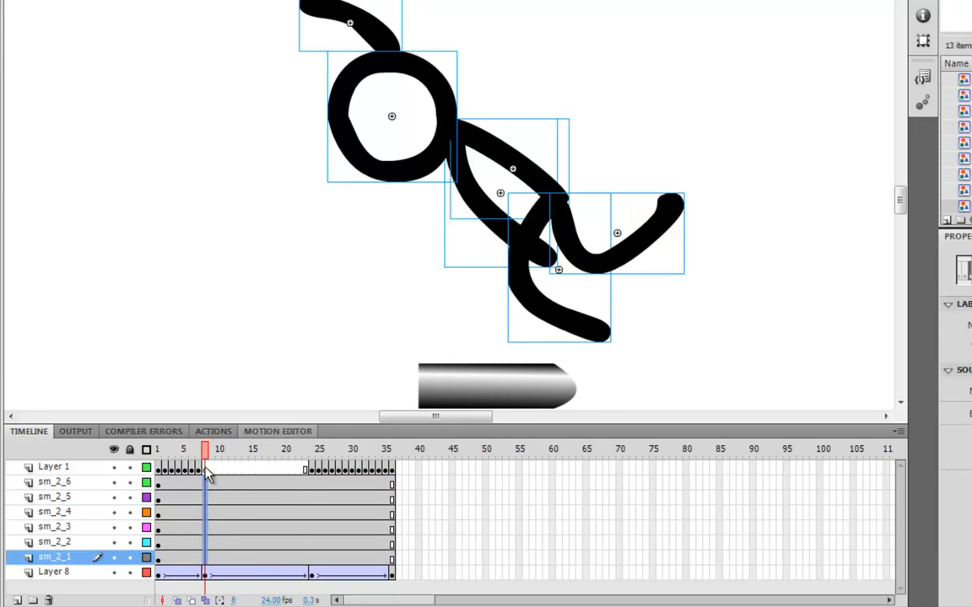
drag(196, 456, 206, 560)
drag(199, 482, 199, 563)
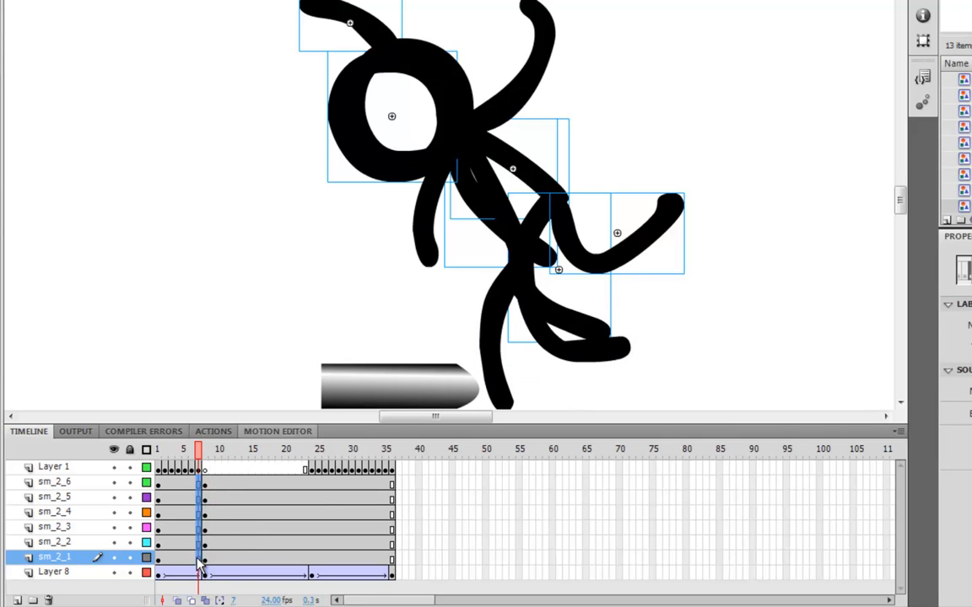
key(Delete)
Step: Insert keyframes at frame 24 and blank keyframes at frame 25 on layers sm_2_1 to sm_2_6
drag(314, 488, 316, 564)
key(F6)
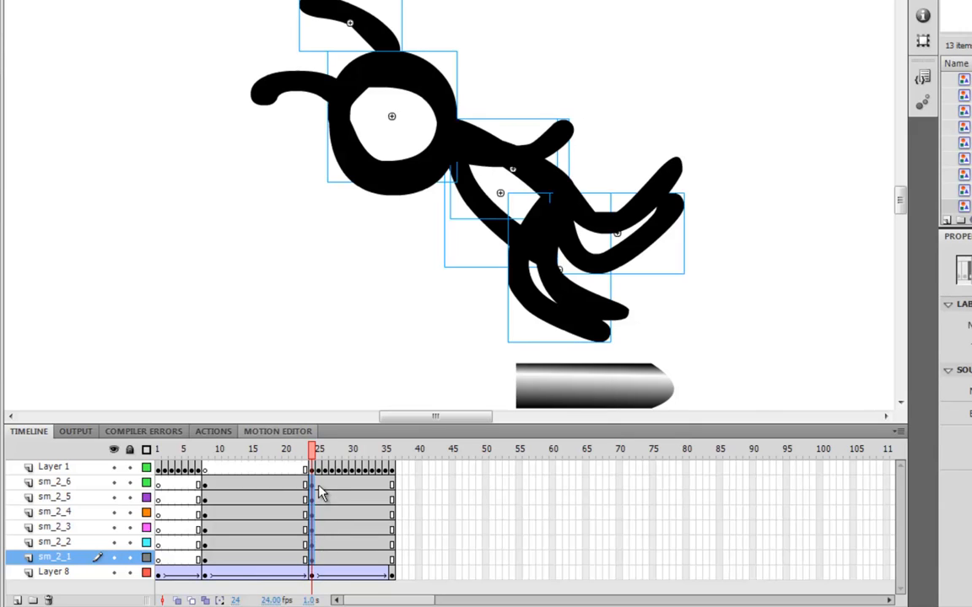
drag(319, 484, 321, 560)
key(F7)
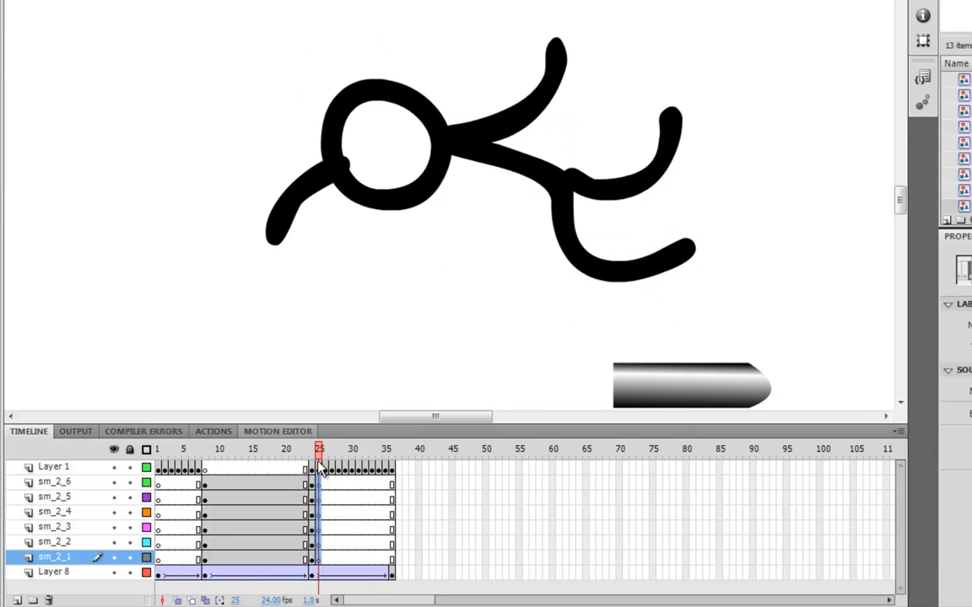
Step: Shift the end keyframes of layers sm_2_1 to sm_2_6 to frame 23 and their blank keyframes to frame 24, and turn on onion skinning
drag(318, 449, 313, 559)
drag(319, 485, 307, 560)
click(306, 485)
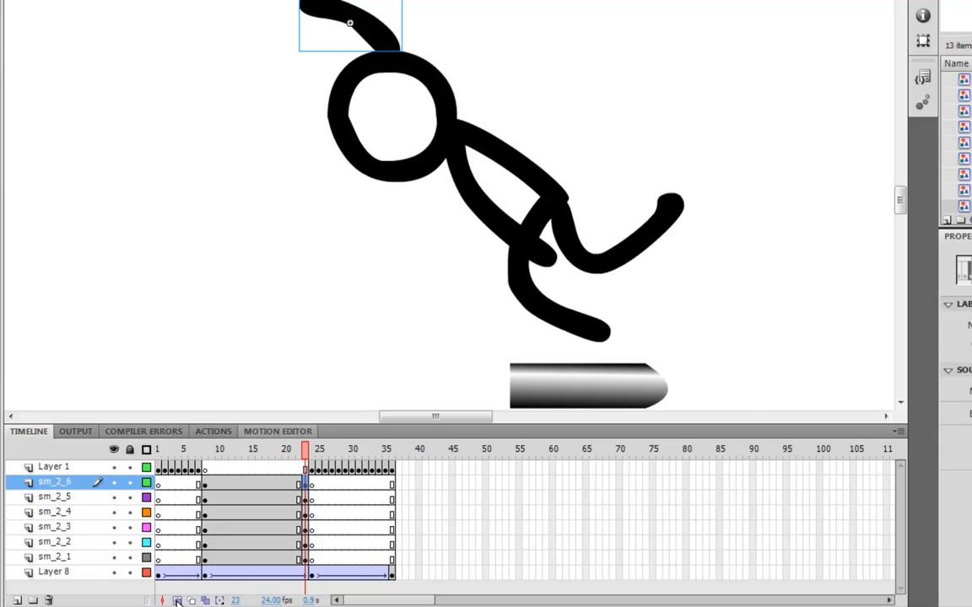
click(177, 600)
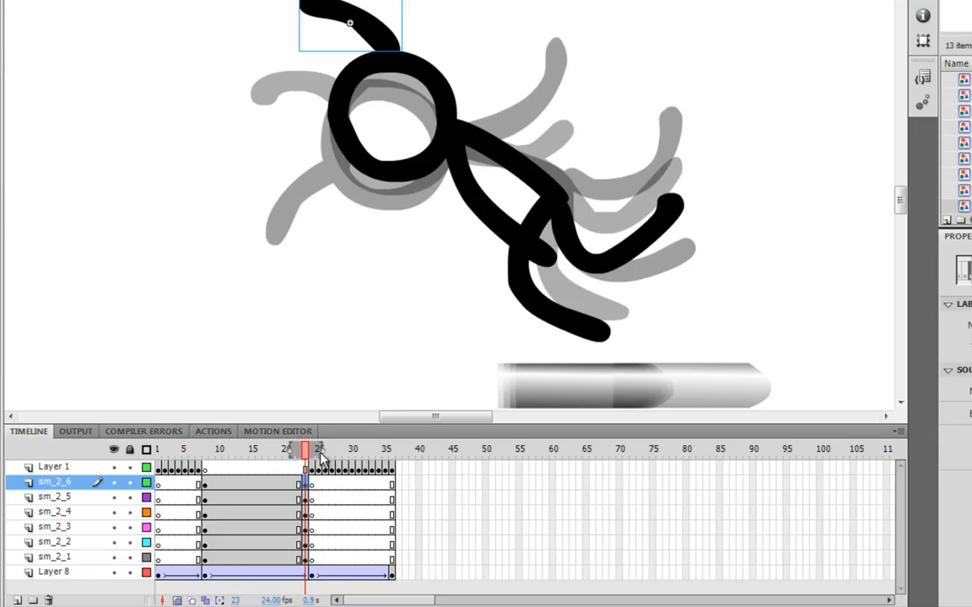
Step: Narrow the onion-skin range around frame 23 and clear the frame 23 keyframes on layers sm_2_1 to sm_2_6
drag(313, 456, 313, 458)
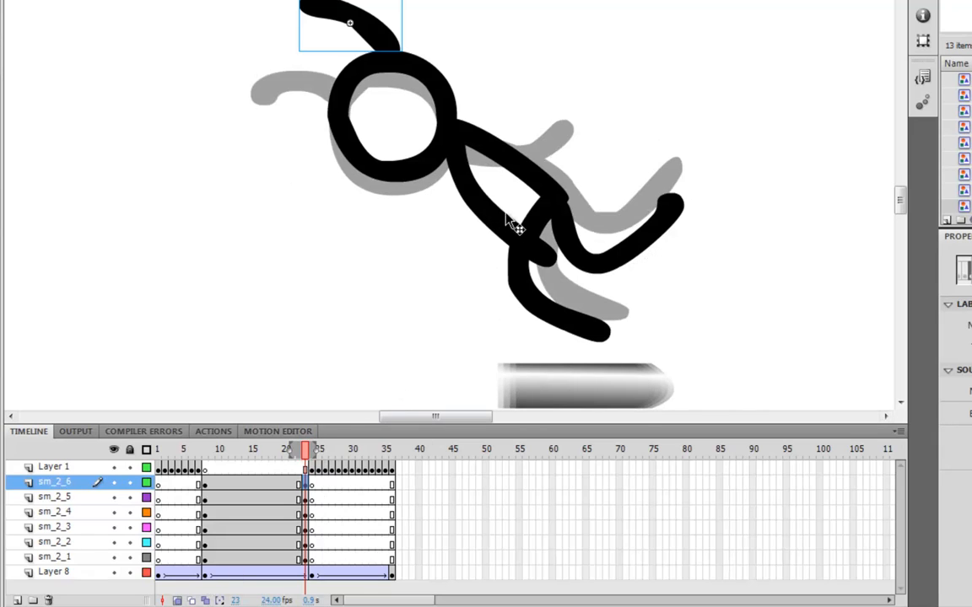
click(307, 573)
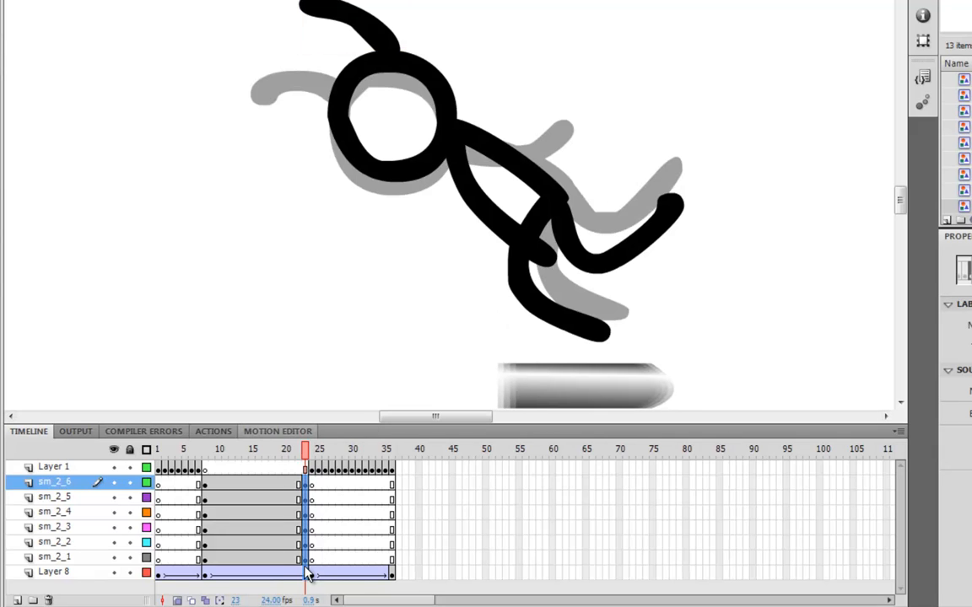
drag(305, 560, 305, 559)
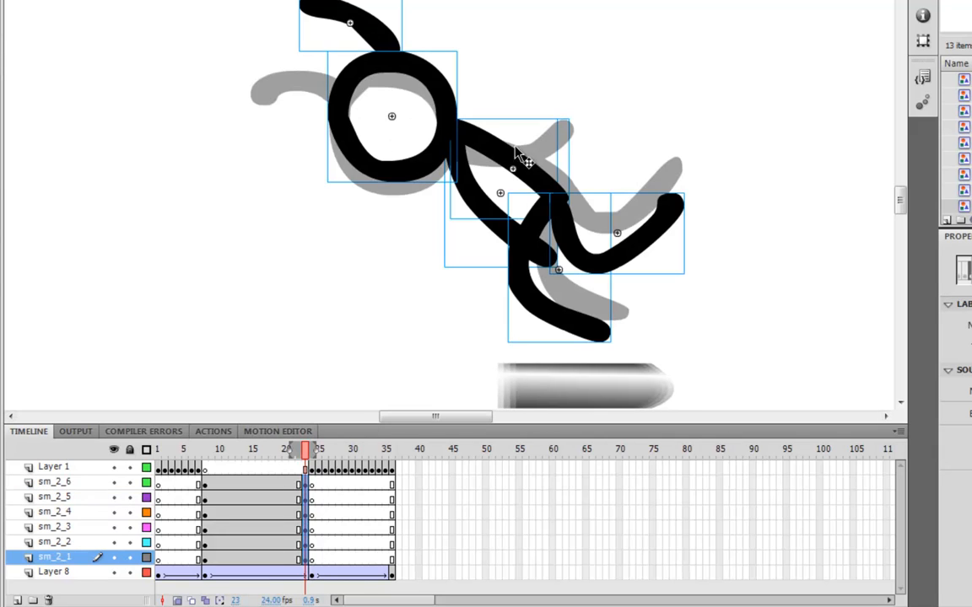
right_click(306, 512)
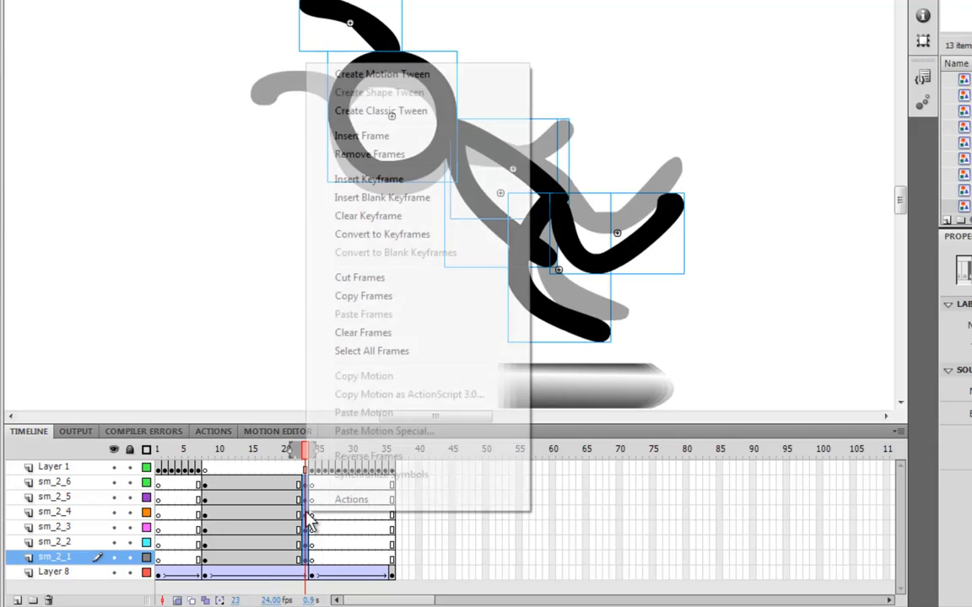
click(390, 218)
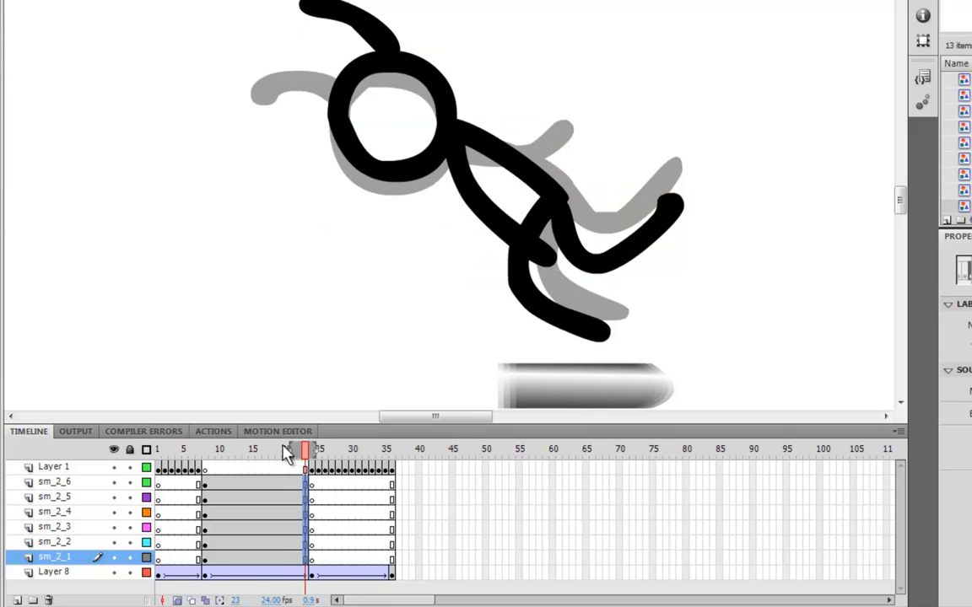
Step: At frame 8, move the transformation point of the raised arm on sm_2_6 to its shoulder end
drag(206, 486, 205, 558)
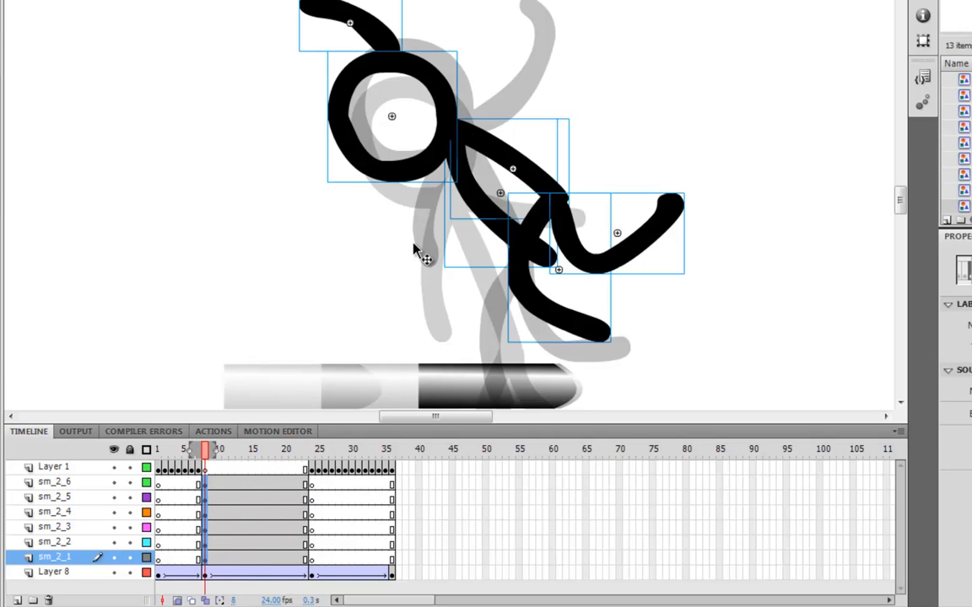
click(516, 23)
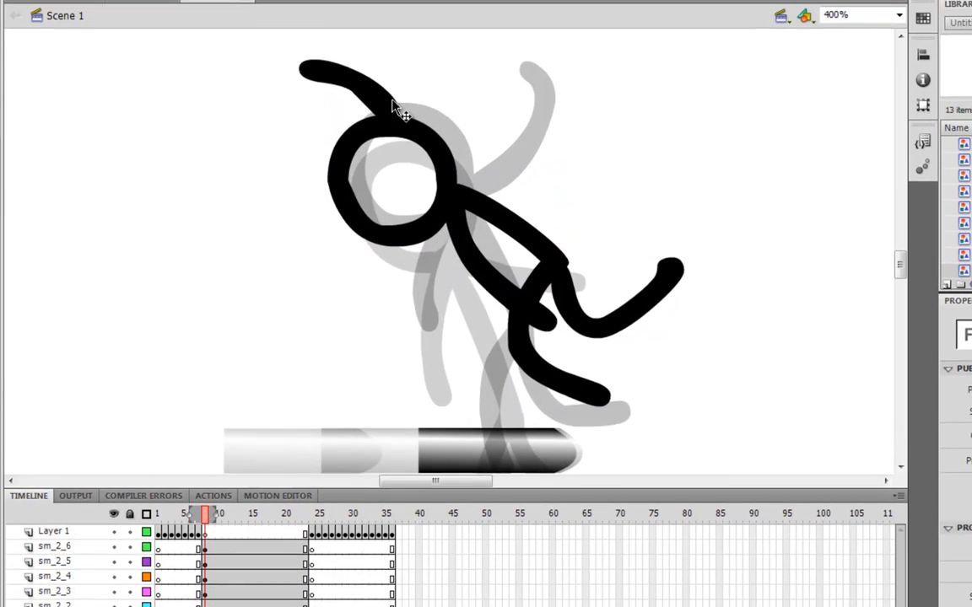
click(397, 110)
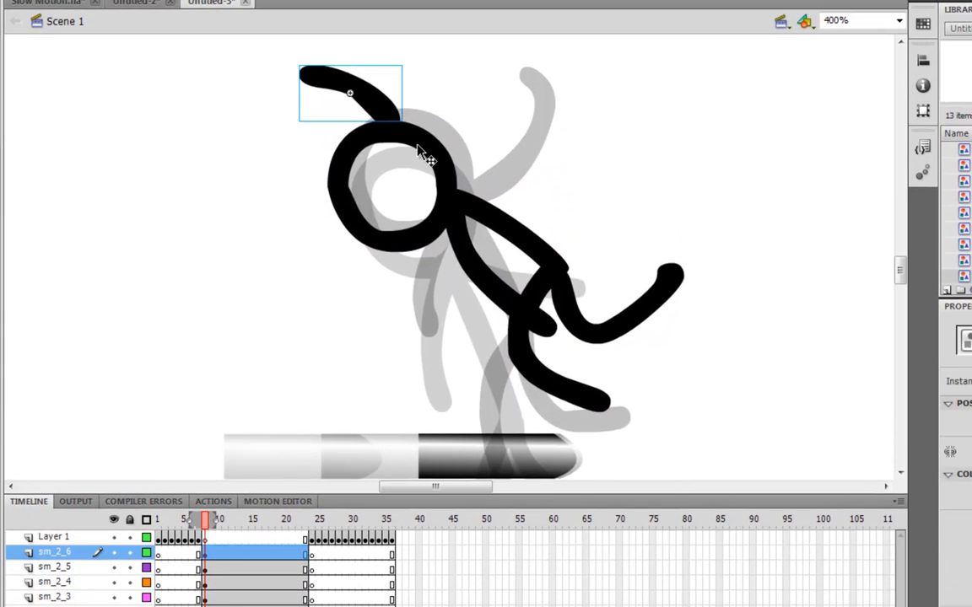
key(q)
drag(353, 98, 391, 119)
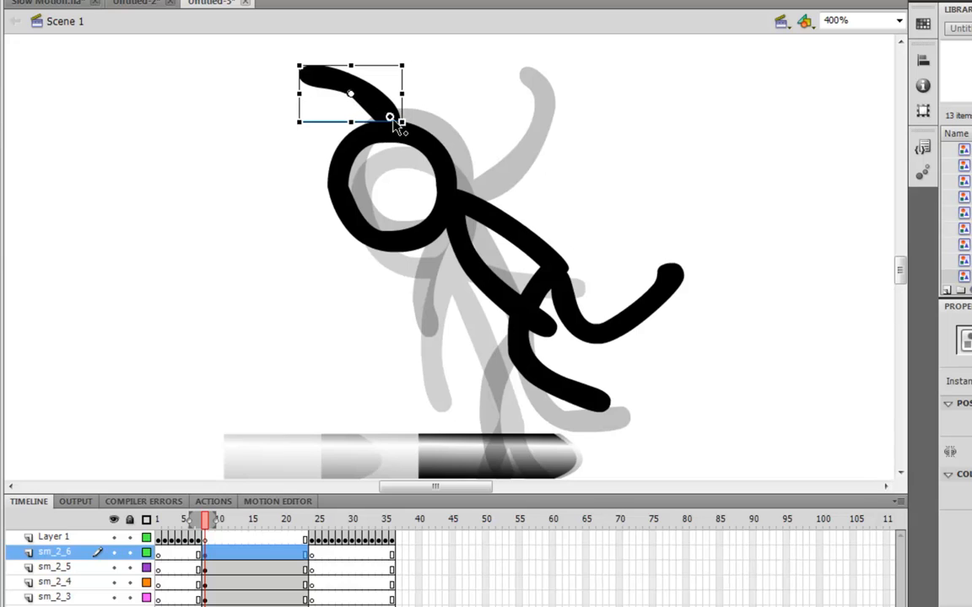
Step: Move the transformation points of the lower arm on sm_2_1 to its shoulder end and of both legs to the hip
click(460, 221)
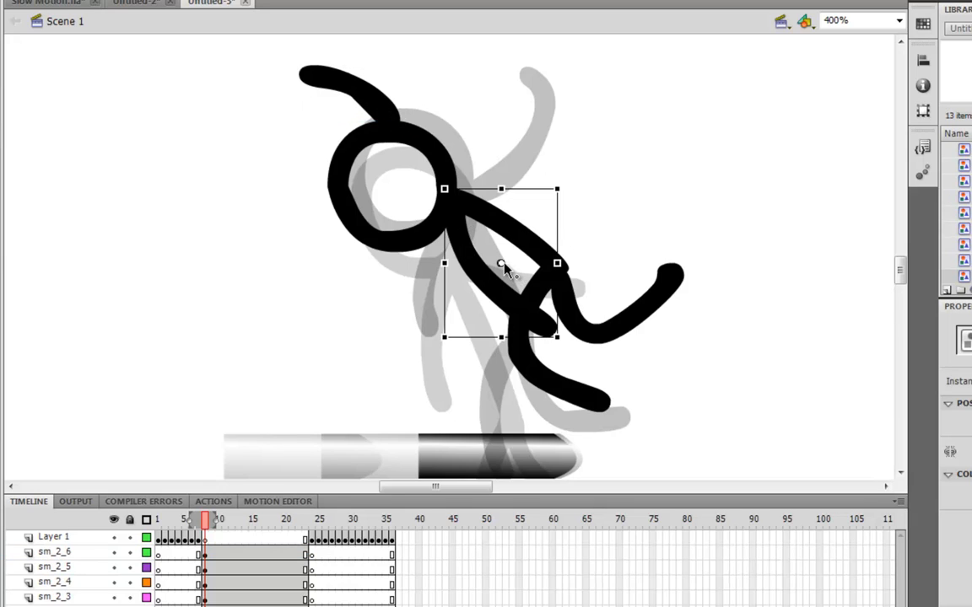
click(577, 326)
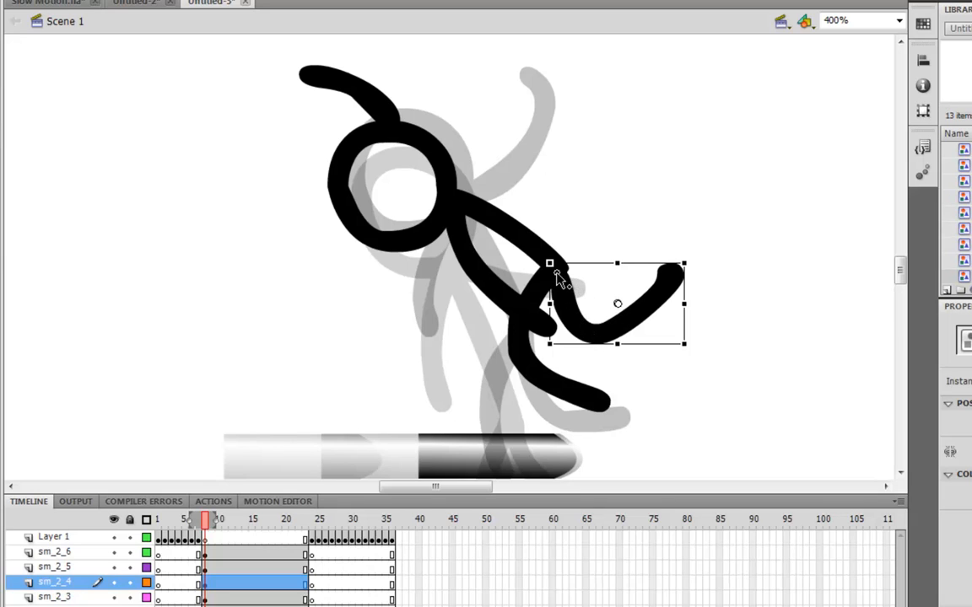
click(501, 358)
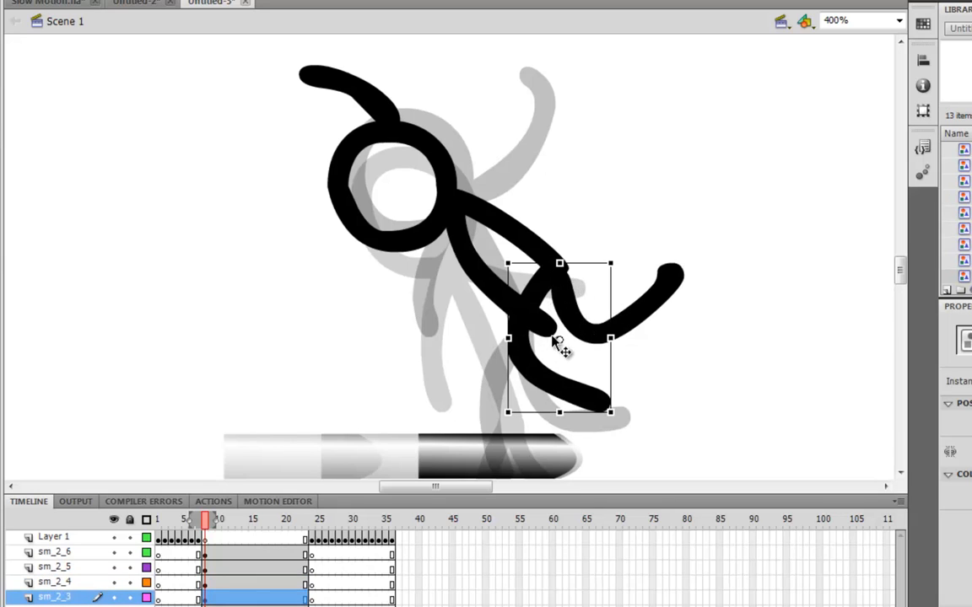
drag(556, 338, 549, 271)
click(642, 406)
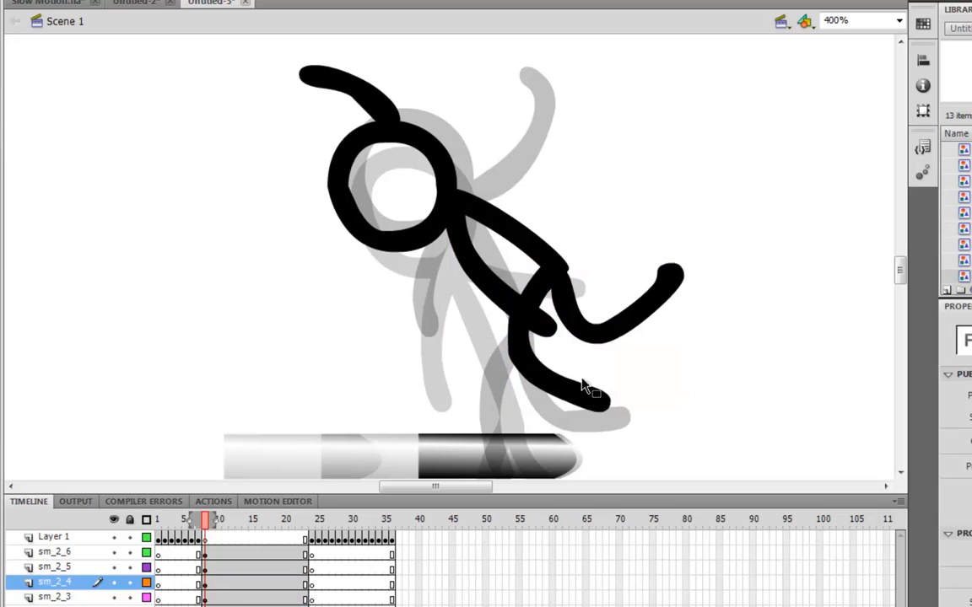
click(551, 382)
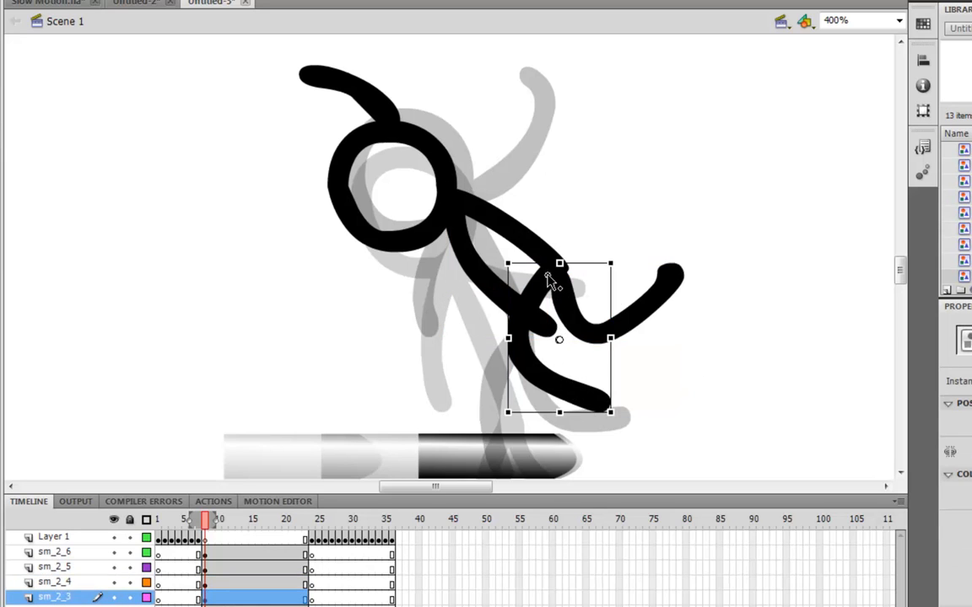
Step: Place the head's transformation point at the neck and check those of the torso and both legs
click(447, 167)
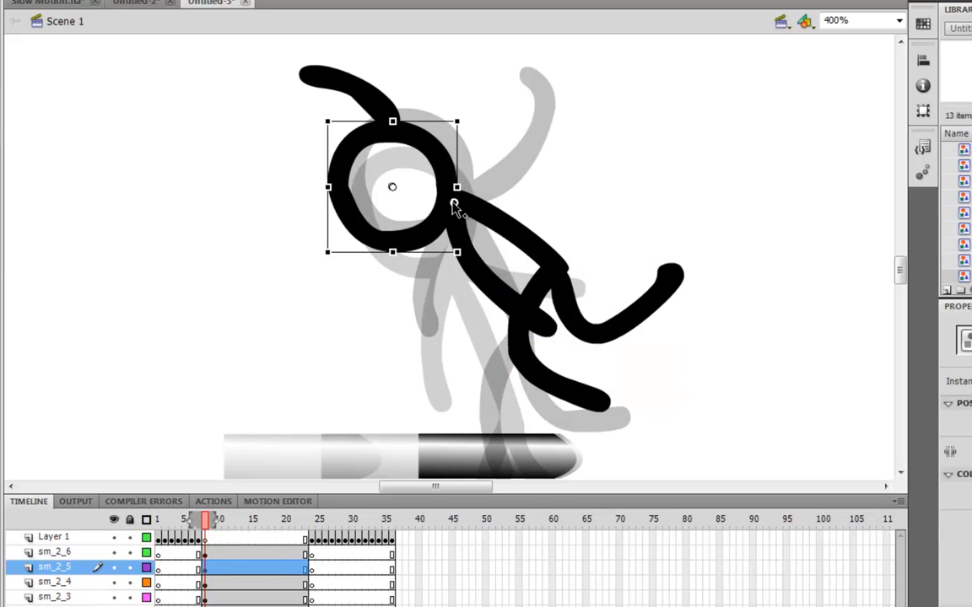
click(487, 223)
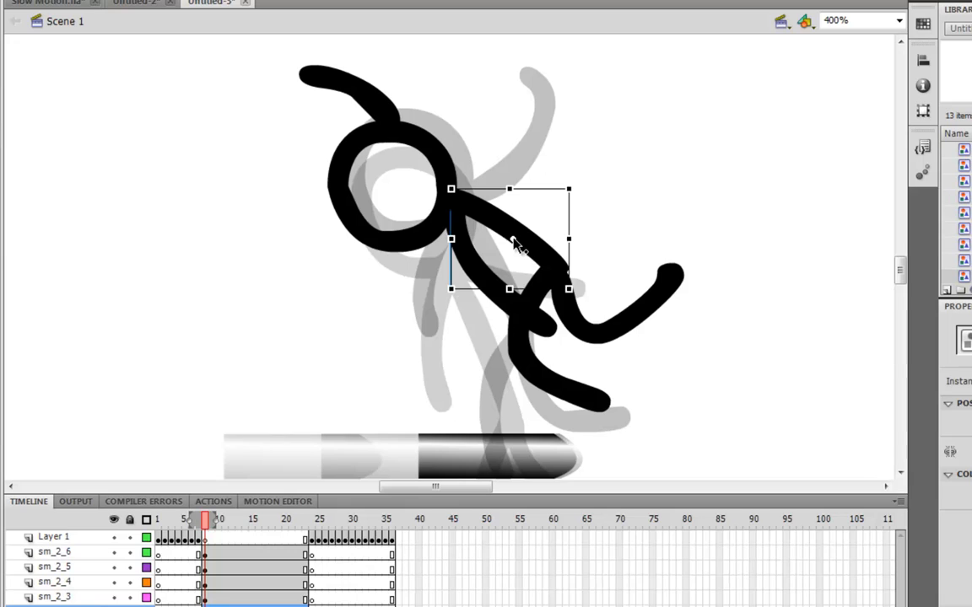
click(549, 270)
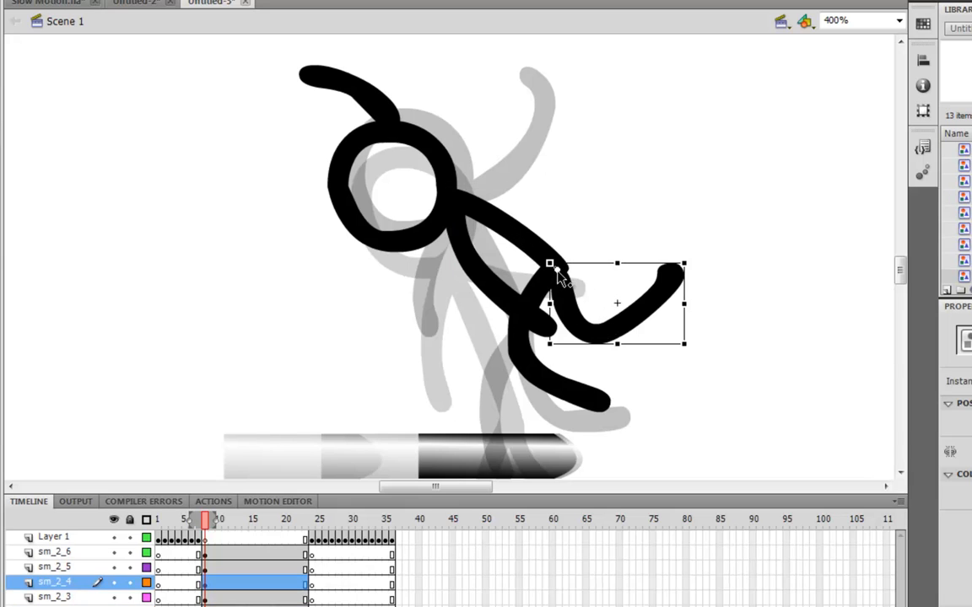
click(553, 342)
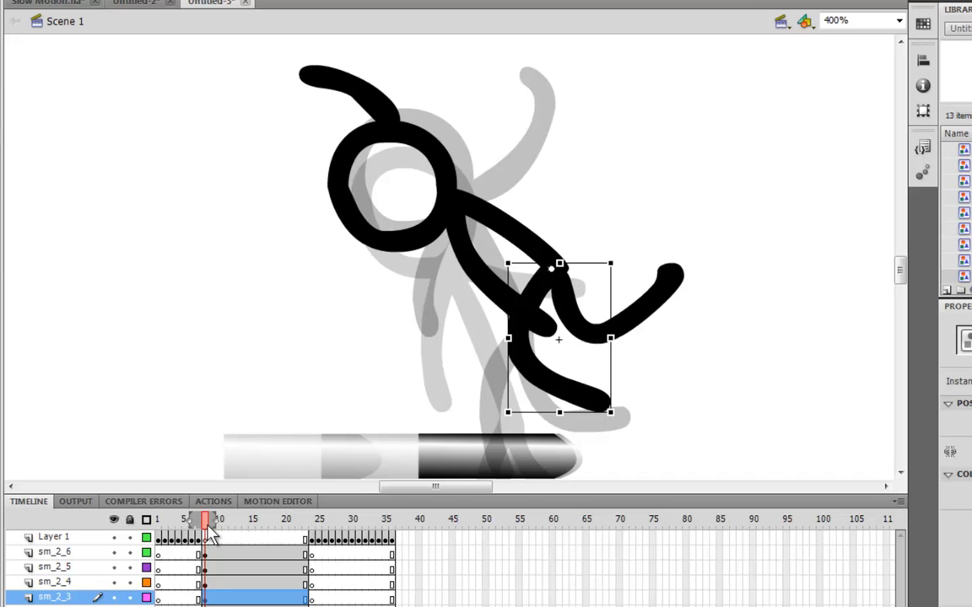
Step: Insert keyframes at frame 23 on layers sm_2_1 to sm_2_6 and move and rotate the sm_2_6 arm onto its onion-skinned pose
mouse_move(307, 555)
mouse_down()
mouse_move(308, 604)
mouse_move(307, 570)
mouse_up()
key(F6)
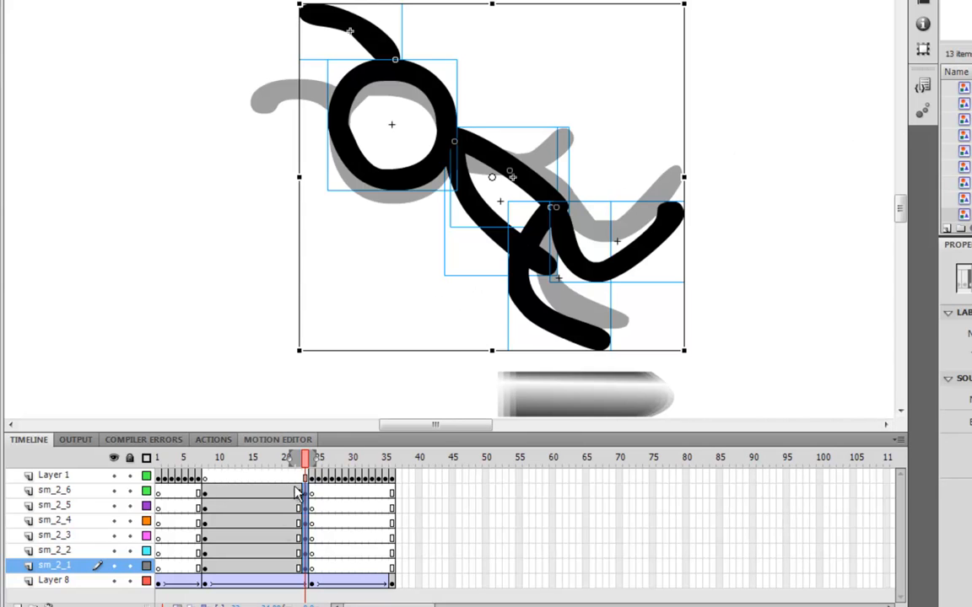
click(269, 50)
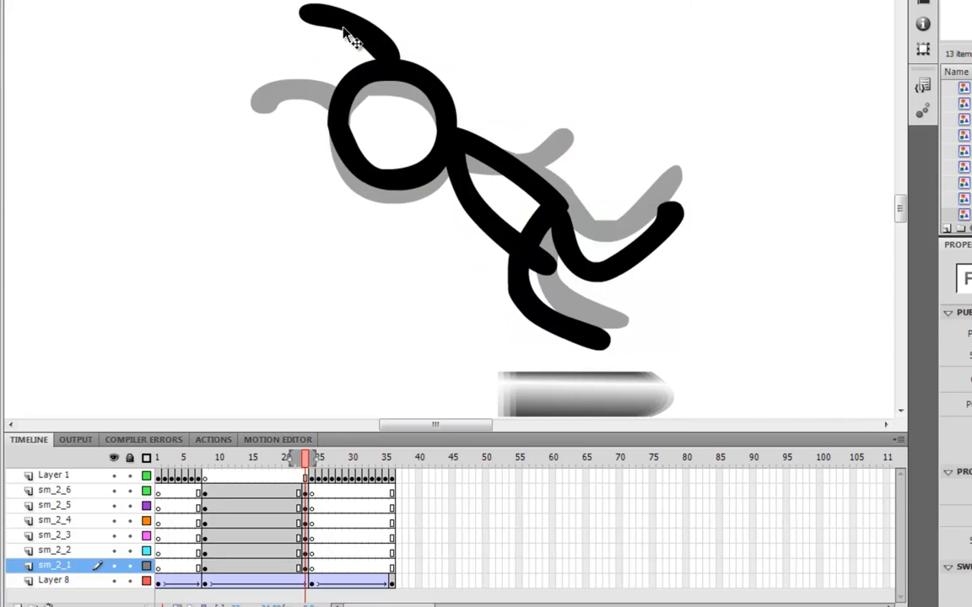
drag(347, 32, 298, 78)
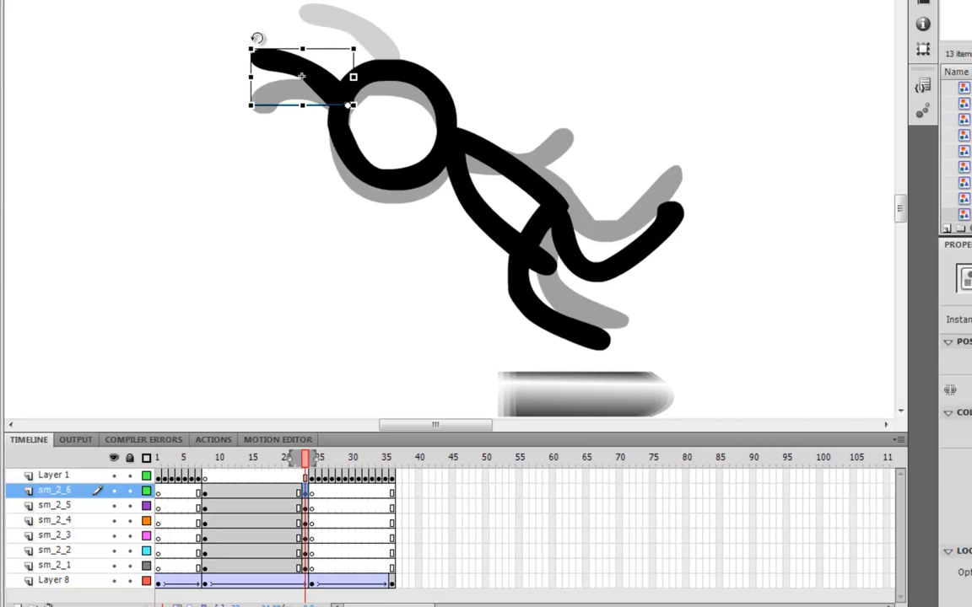
mouse_move(258, 38)
mouse_down()
mouse_move(237, 92)
mouse_move(299, 81)
mouse_move(291, 86)
mouse_up()
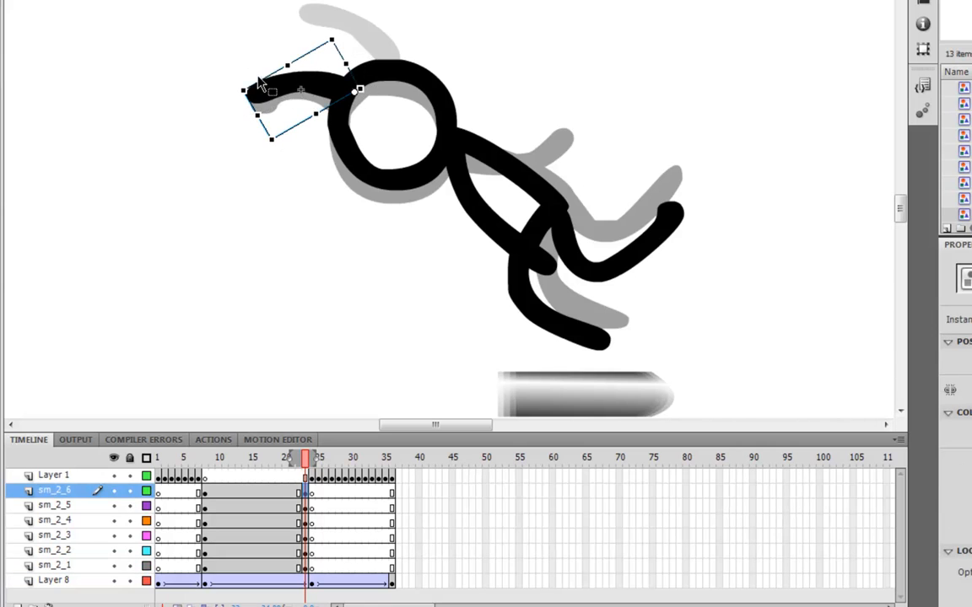
Step: Shift the head slightly down and left at frame 23 and rotate the torso counterclockwise toward the onion-skinned pose
click(433, 100)
drag(432, 96, 428, 96)
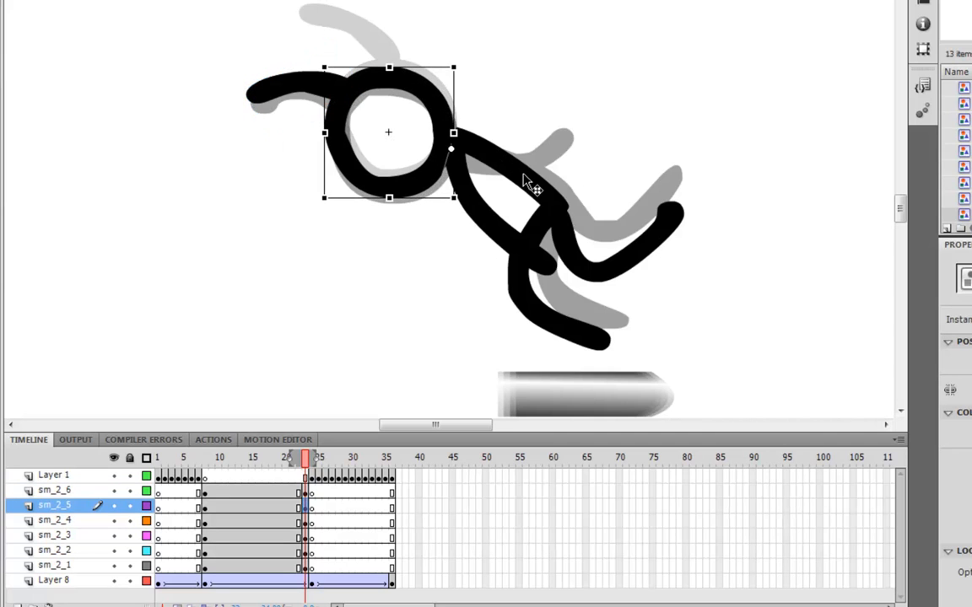
mouse_move(522, 175)
mouse_down()
mouse_move(539, 158)
mouse_move(521, 175)
mouse_up()
drag(581, 113, 558, 102)
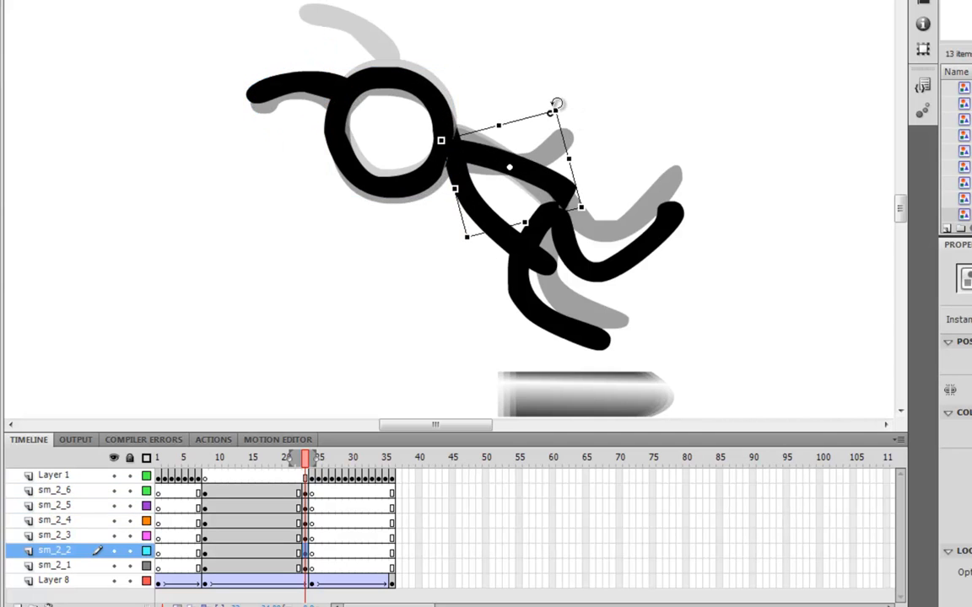
Step: Rotate the sm_2_1 arm upward about the shoulder at frame 23 and scale it down slightly to match the onion skin
click(515, 244)
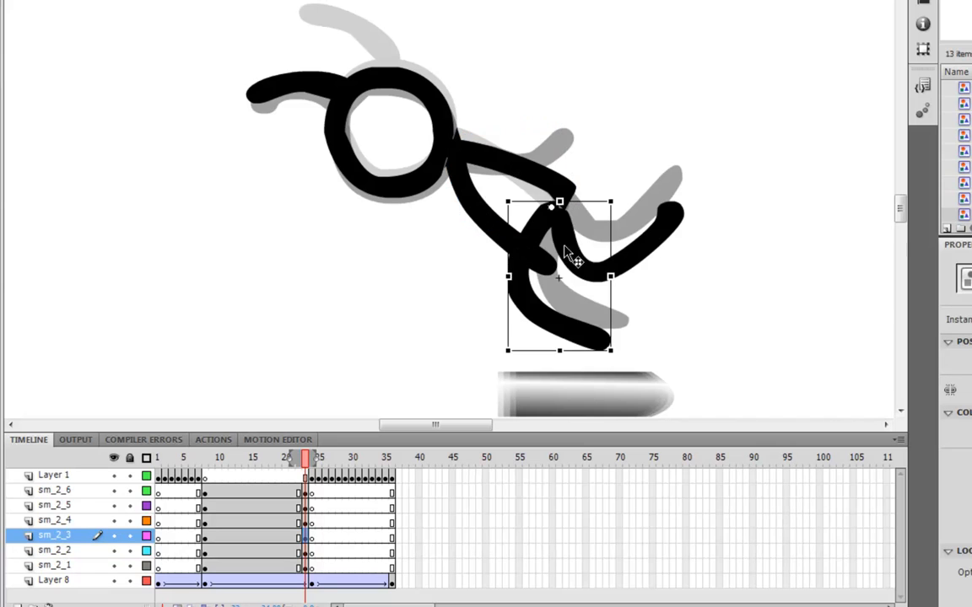
click(490, 217)
mouse_move(567, 272)
mouse_down()
mouse_move(585, 119)
mouse_move(558, 147)
mouse_move(537, 149)
mouse_up()
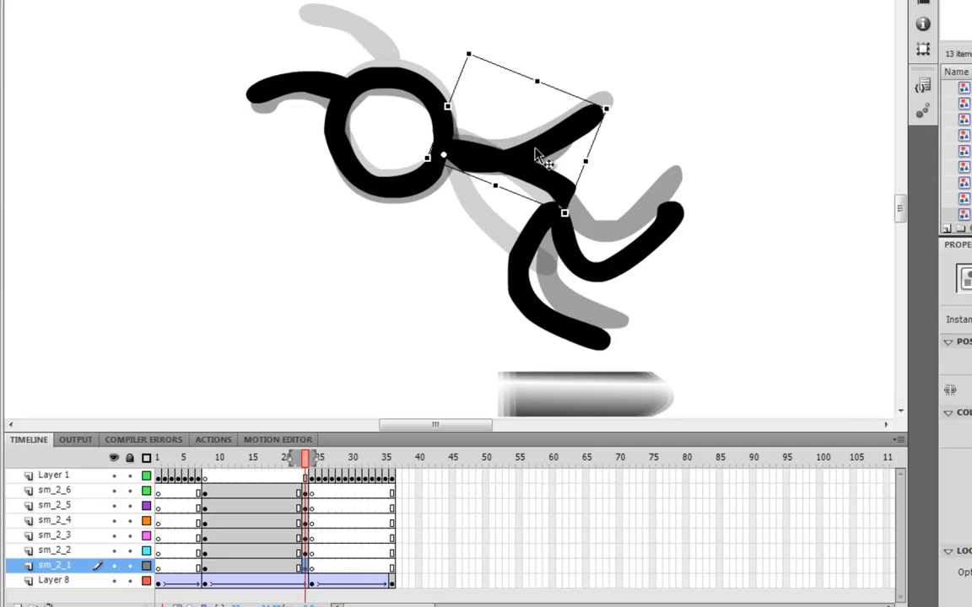
drag(606, 109, 596, 108)
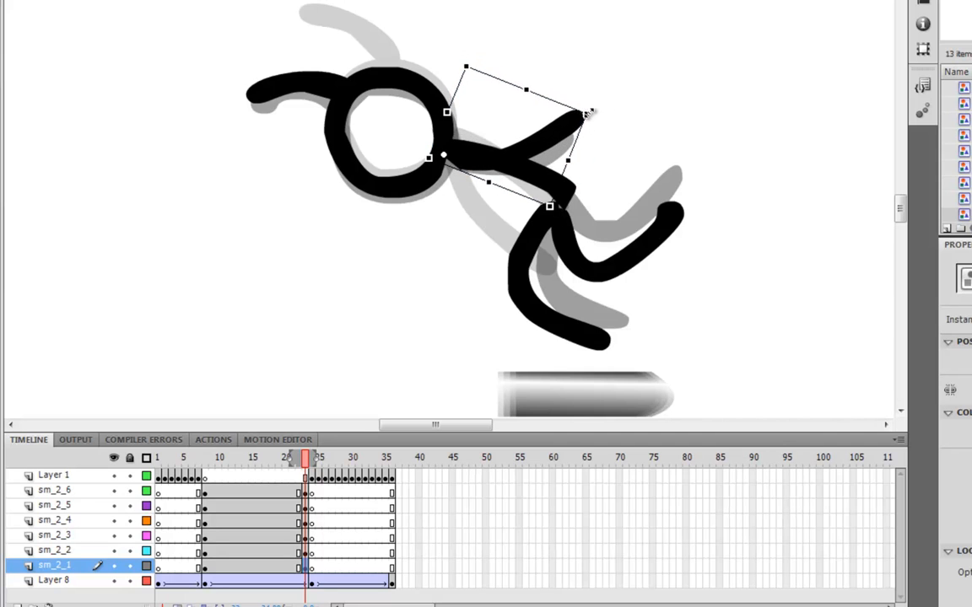
Step: Move both legs to the torso's hip end, rotate them onto the onion-skinned pose, and slightly narrow the sm_2_3 leg
click(596, 253)
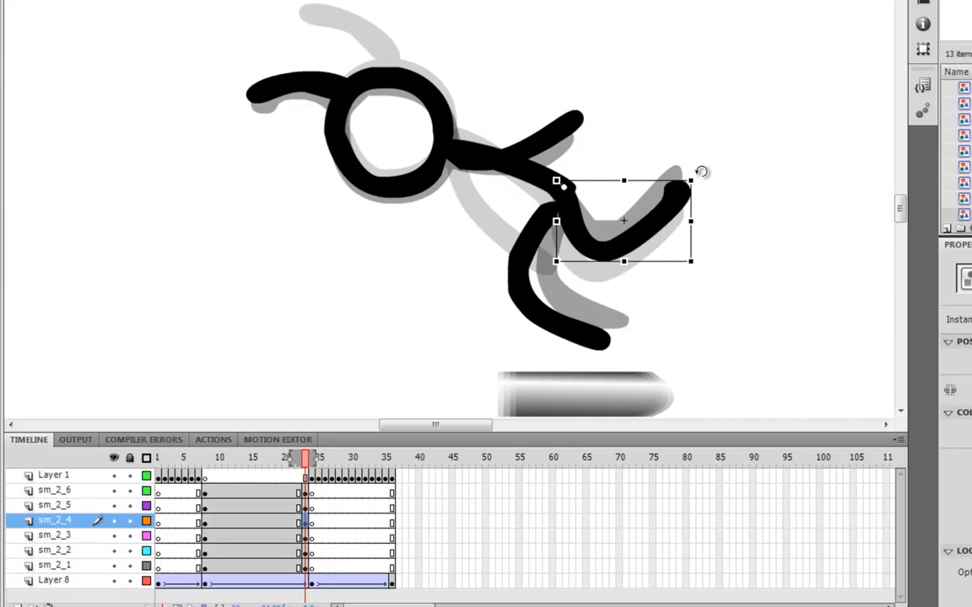
drag(722, 171, 684, 151)
click(547, 302)
drag(545, 293, 547, 297)
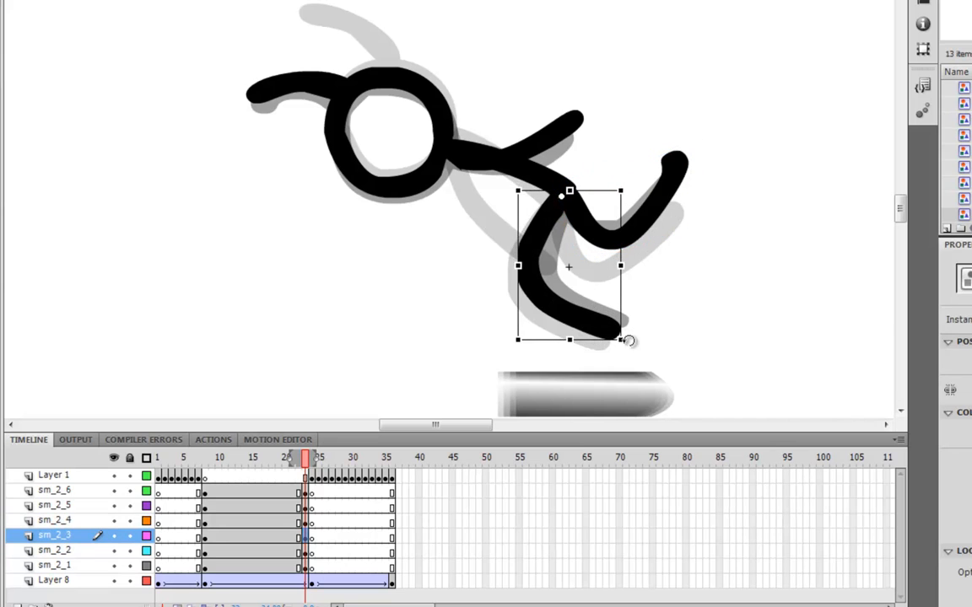
mouse_move(631, 341)
mouse_down()
mouse_move(662, 332)
mouse_move(657, 342)
mouse_up()
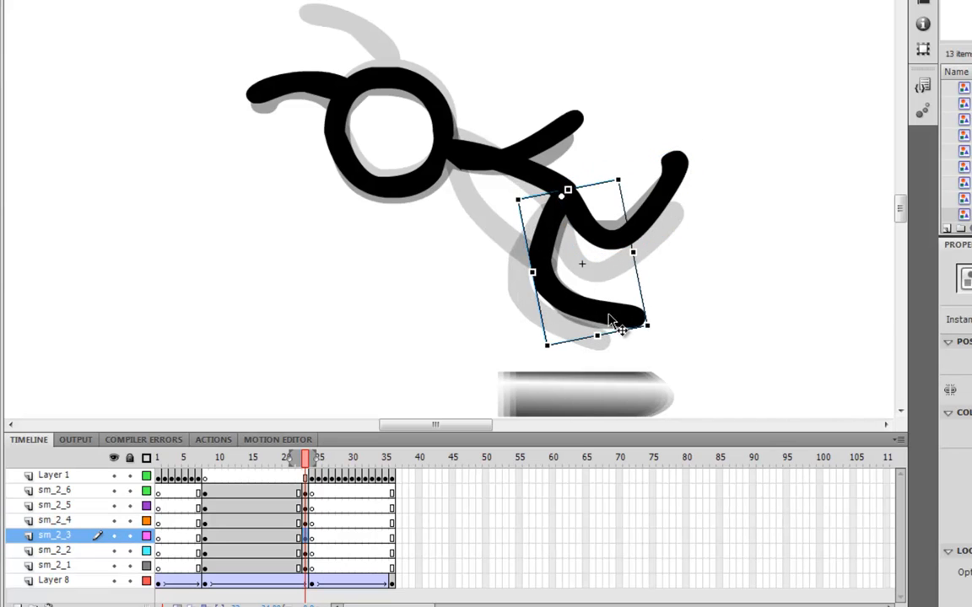
drag(638, 327, 639, 327)
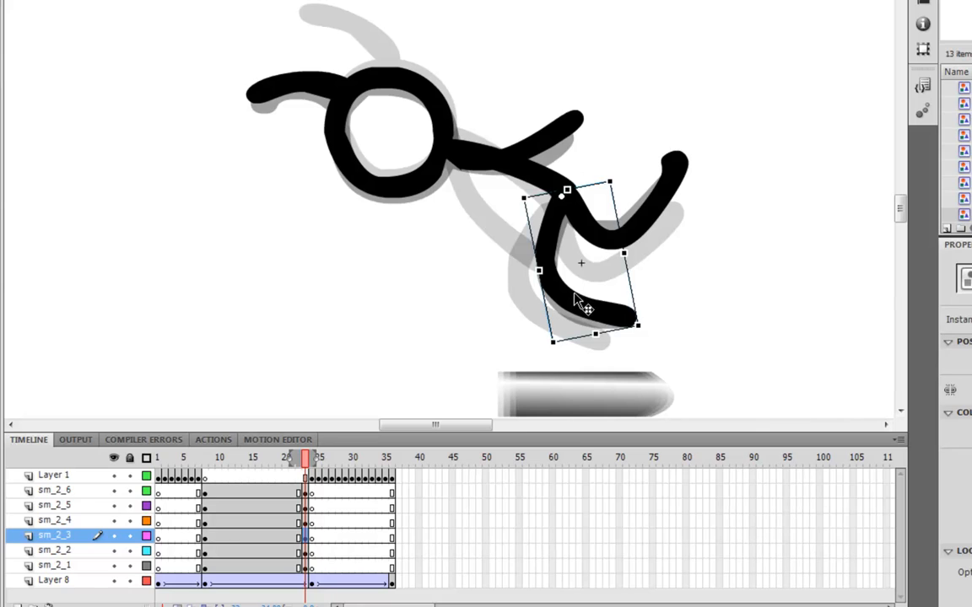
mouse_move(575, 301)
mouse_down()
mouse_move(567, 295)
mouse_move(573, 302)
mouse_up()
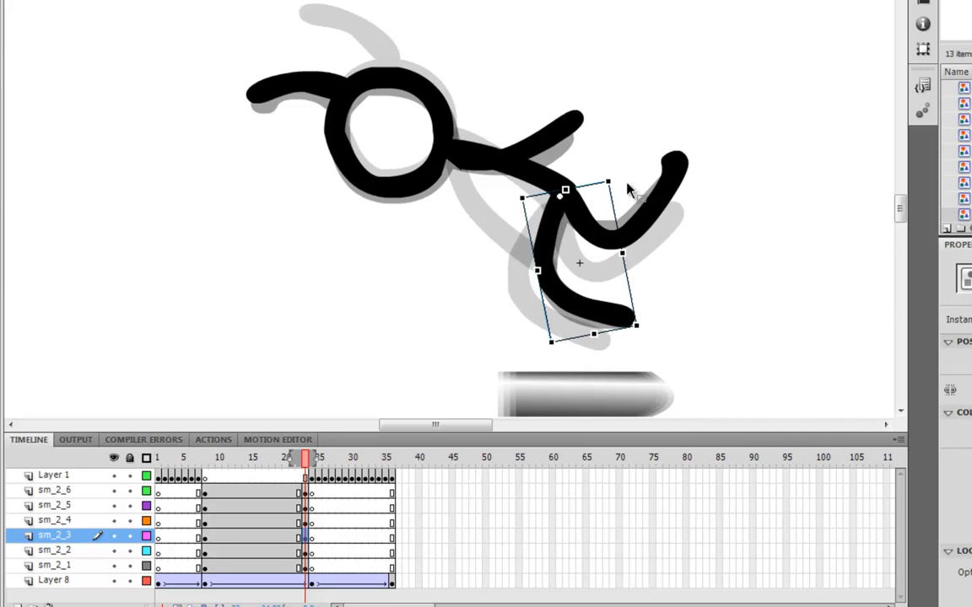
Step: Rotate the sm_2_1 arm slightly down onto the onion-skinned arm and nudge the torso down to join the legs
click(558, 134)
drag(589, 110, 573, 132)
mouse_move(492, 155)
mouse_down()
mouse_move(467, 147)
mouse_move(486, 165)
mouse_move(479, 163)
mouse_up()
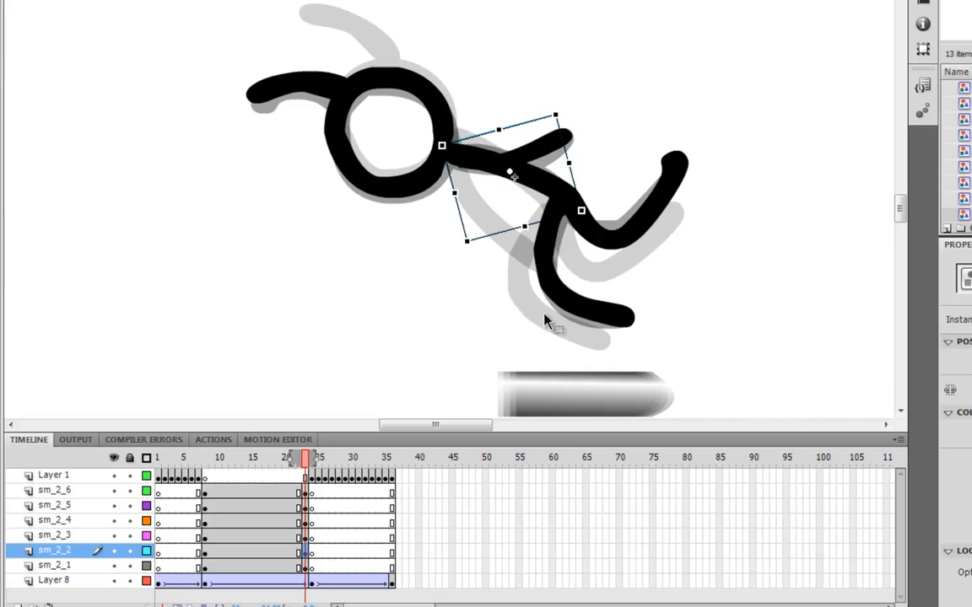
Step: Create classic tweens between frames 8 and 23 on layers sm_2_1 to sm_2_6
click(235, 508)
click(236, 568)
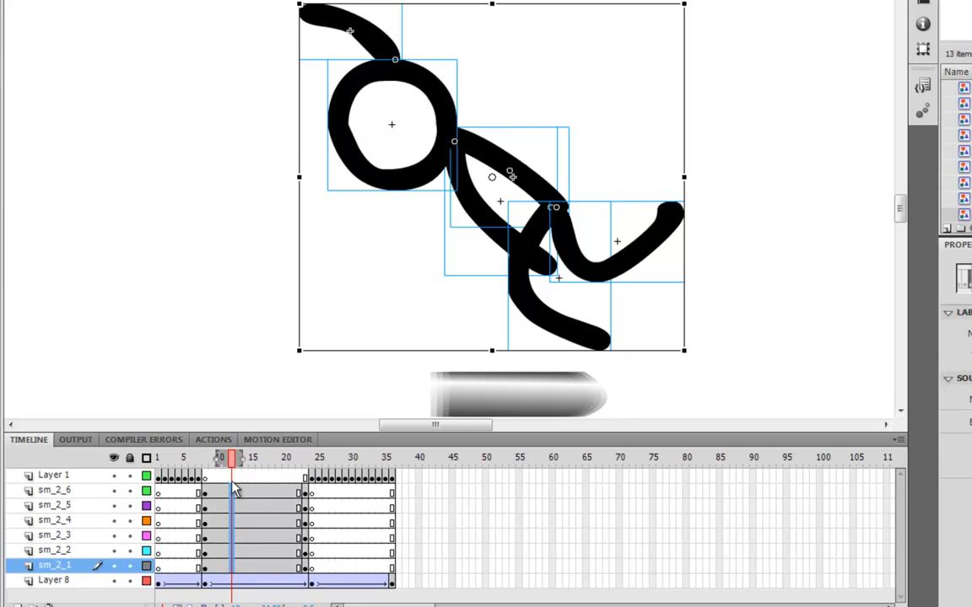
right_click(229, 557)
click(268, 158)
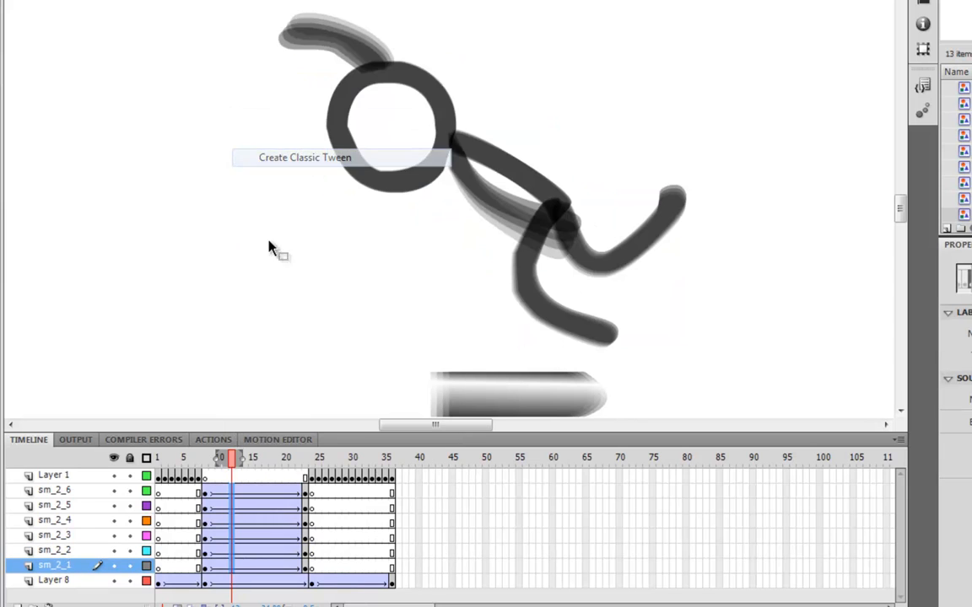
Step: Play the bullet-dodge animation repeatedly from frame 1 and scrub to frame 14 to check the tweened motion
click(201, 522)
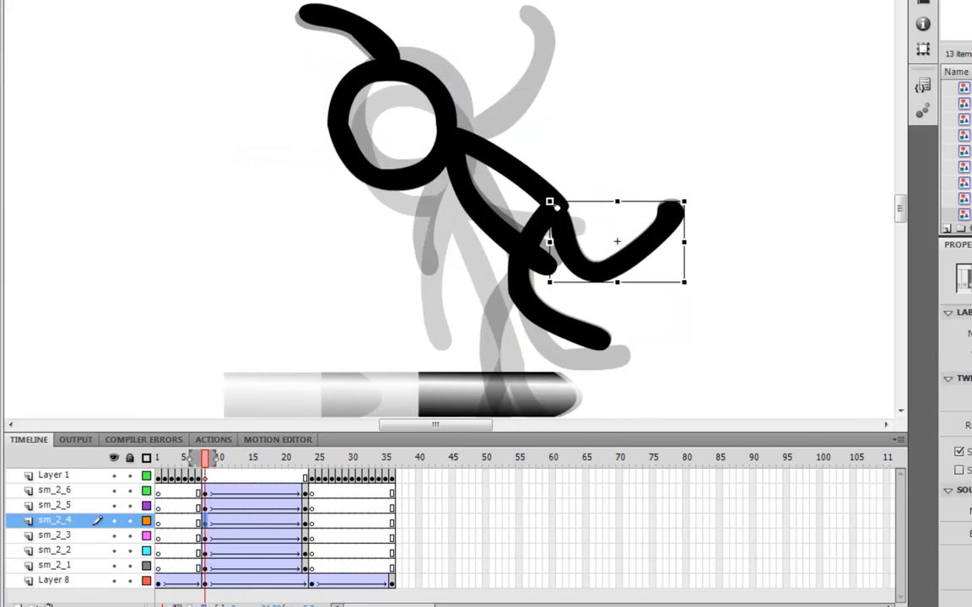
click(157, 504)
key(Return)
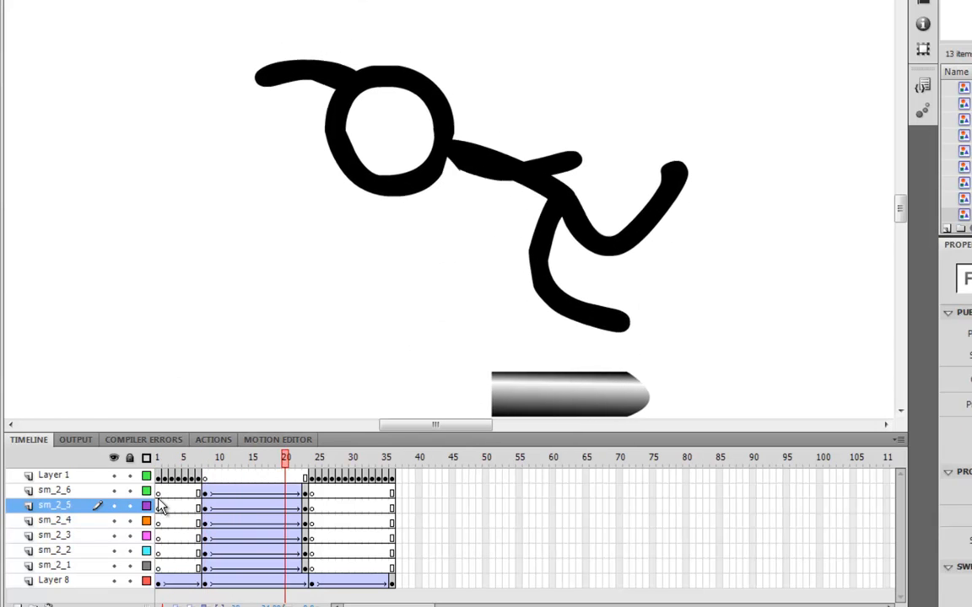
click(159, 502)
key(ctrl+minus)
key(Return)
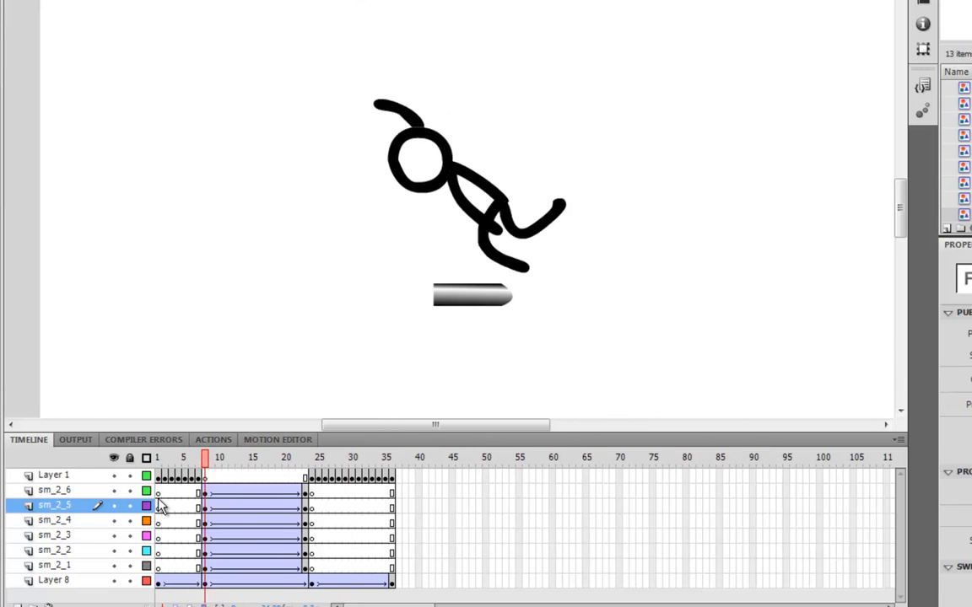
click(159, 505)
key(Return)
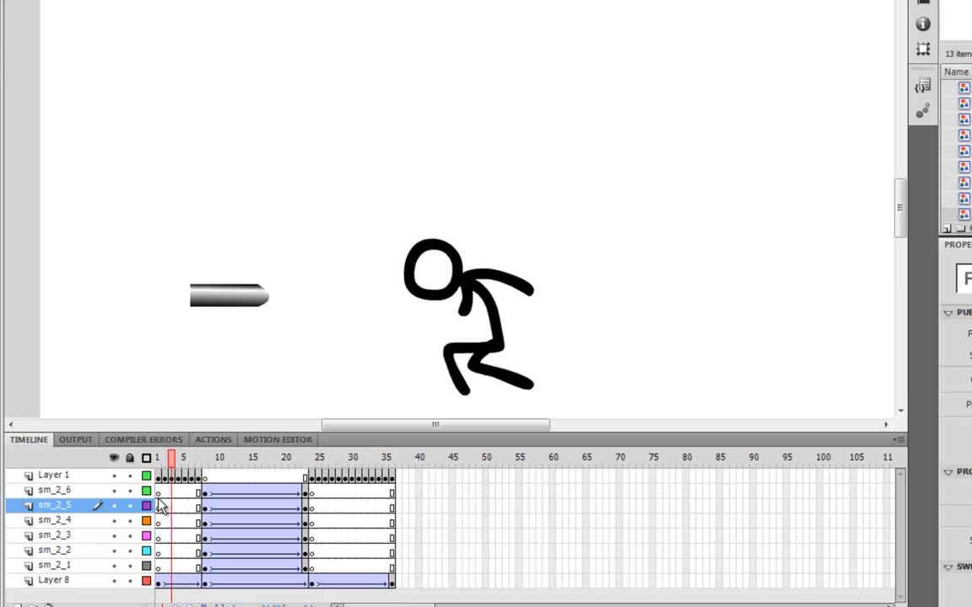
click(162, 505)
key(Return)
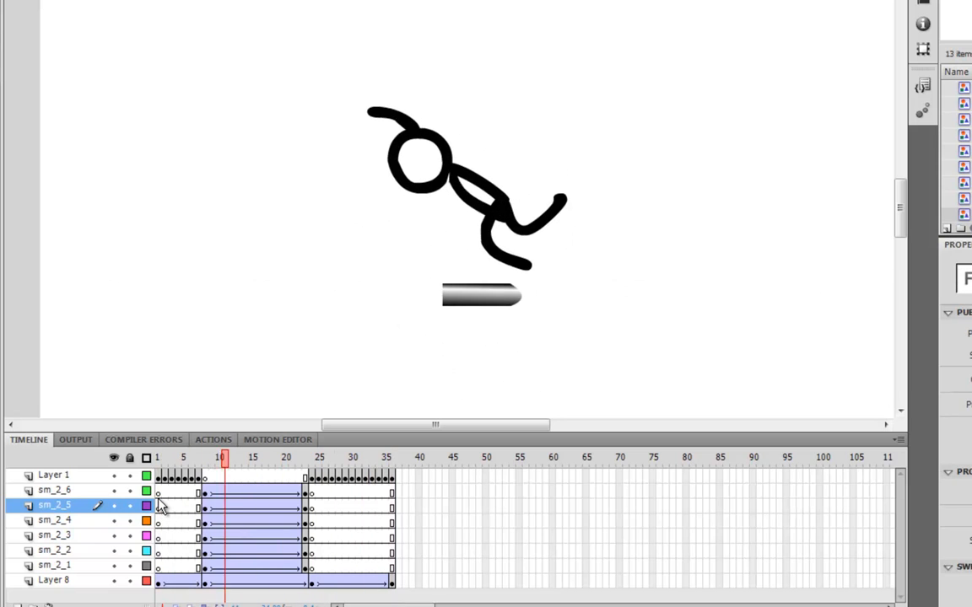
click(159, 503)
drag(210, 461, 245, 461)
click(460, 218)
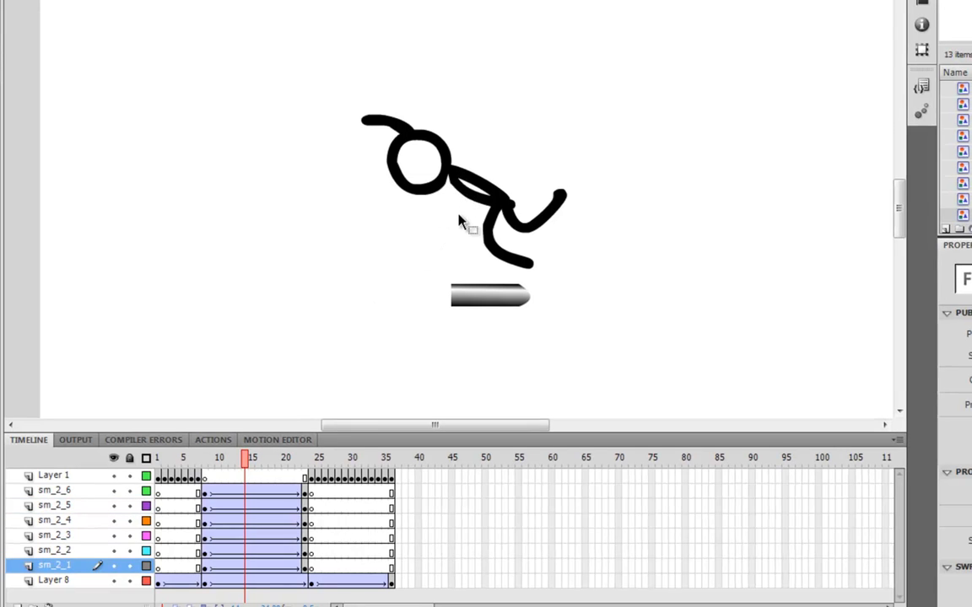
Step: Inspect the shoulder joint around frame 8 by opening the sm_2_1 arm symbol for editing in place and returning to Scene 1
key(ctrl+equal)
key(ctrl+equal)
drag(211, 479, 177, 495)
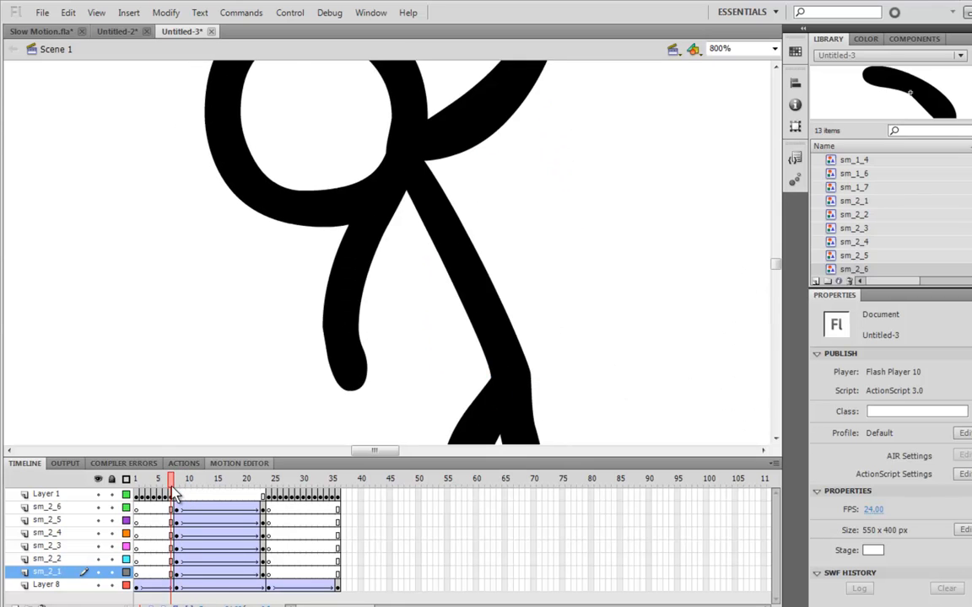
click(396, 226)
double_click(396, 226)
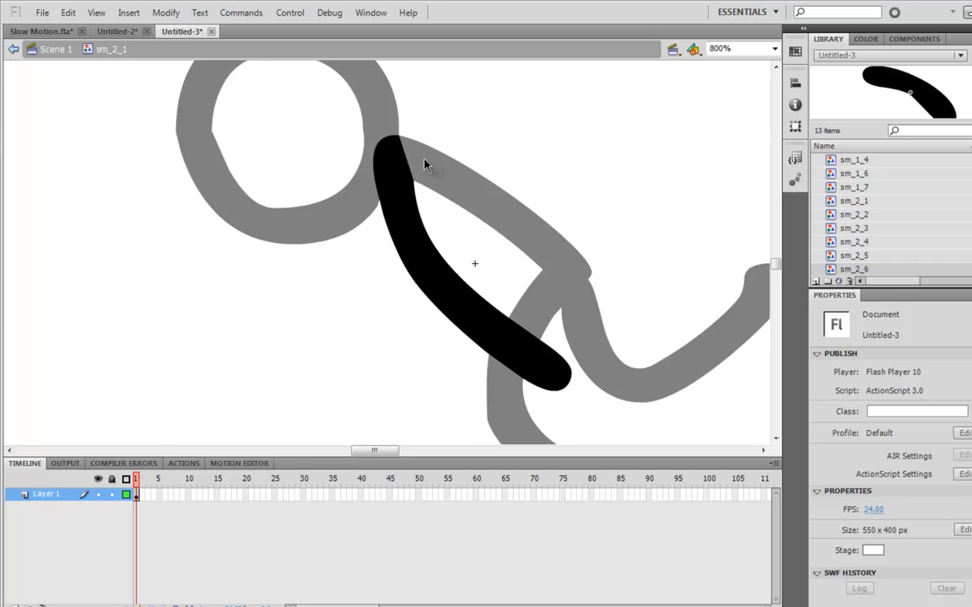
click(54, 49)
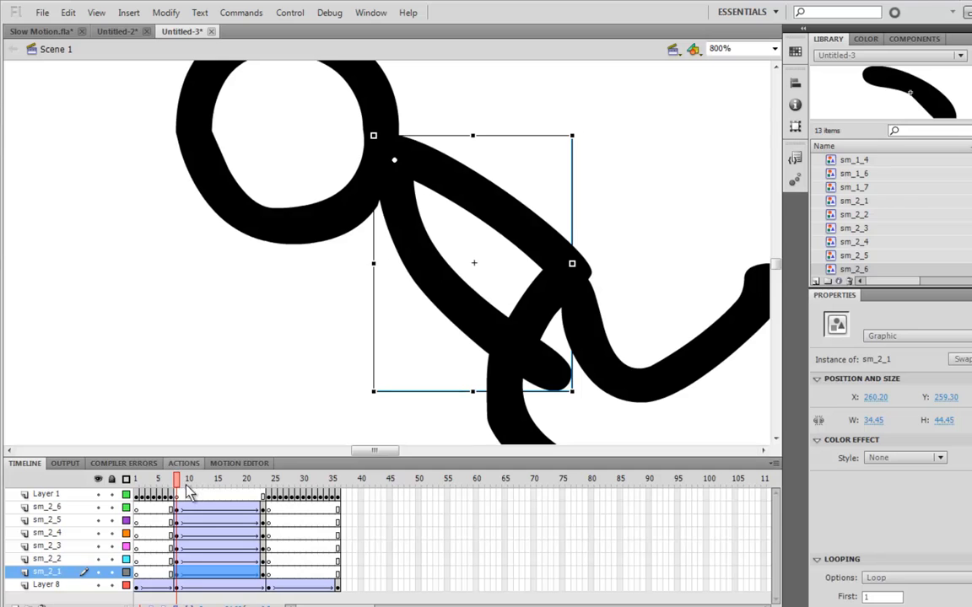
Step: Check the neck joint at frame 14, open the sm_2_5 head symbol at frame 8, and return to Scene 1
drag(187, 493, 211, 493)
click(323, 310)
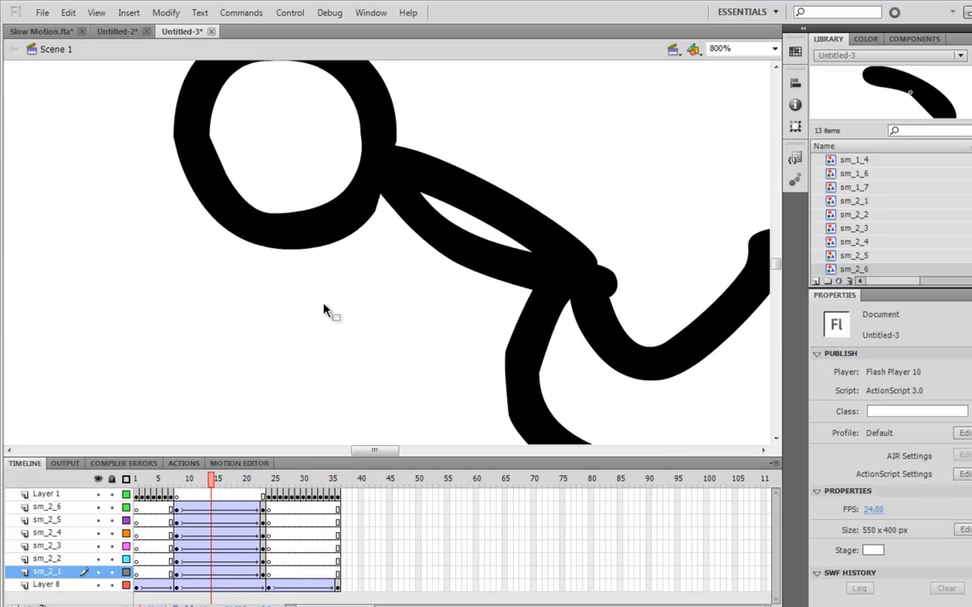
click(178, 510)
double_click(343, 224)
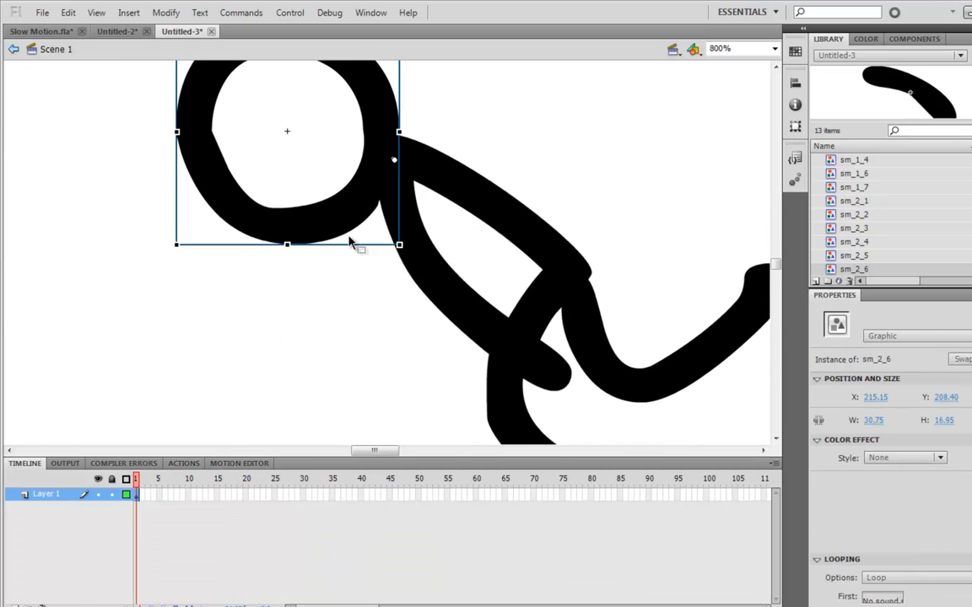
click(363, 263)
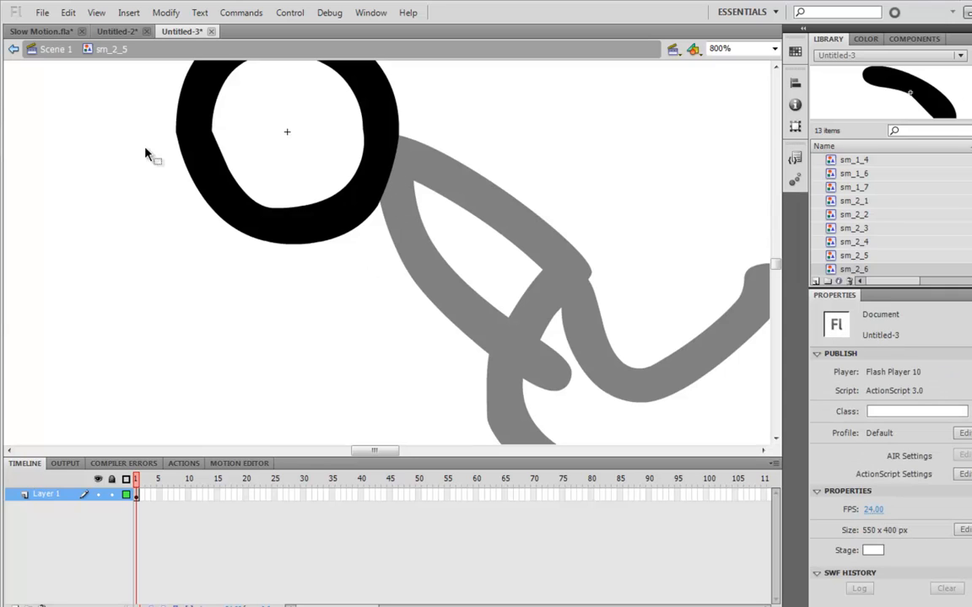
click(37, 48)
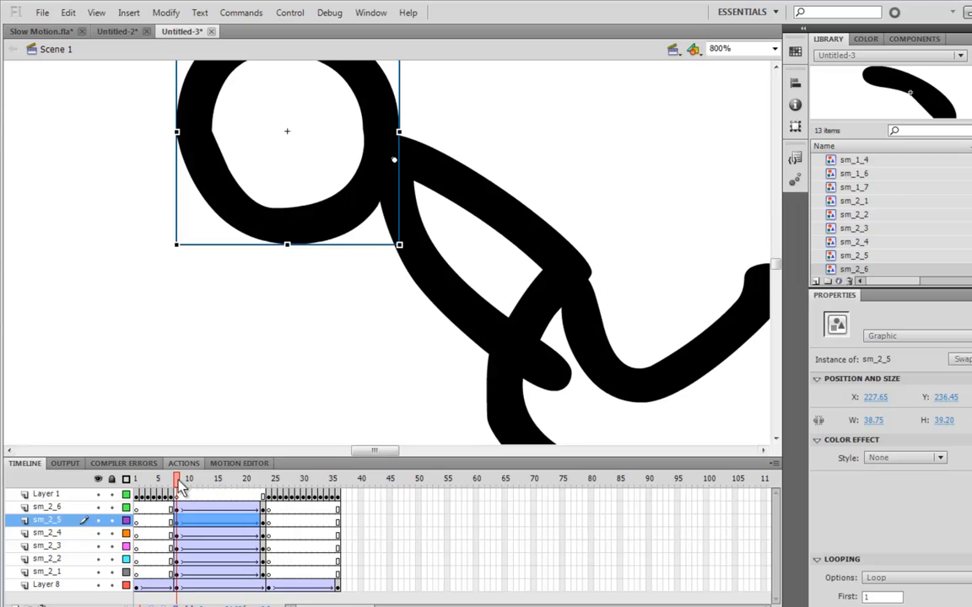
Step: Try clearing the Layer 1 keyframe at frame 24, undo it, and select that layer's frames 24 to 35
drag(180, 487, 270, 488)
key(ctrl+minus)
key(ctrl+minus)
click(269, 495)
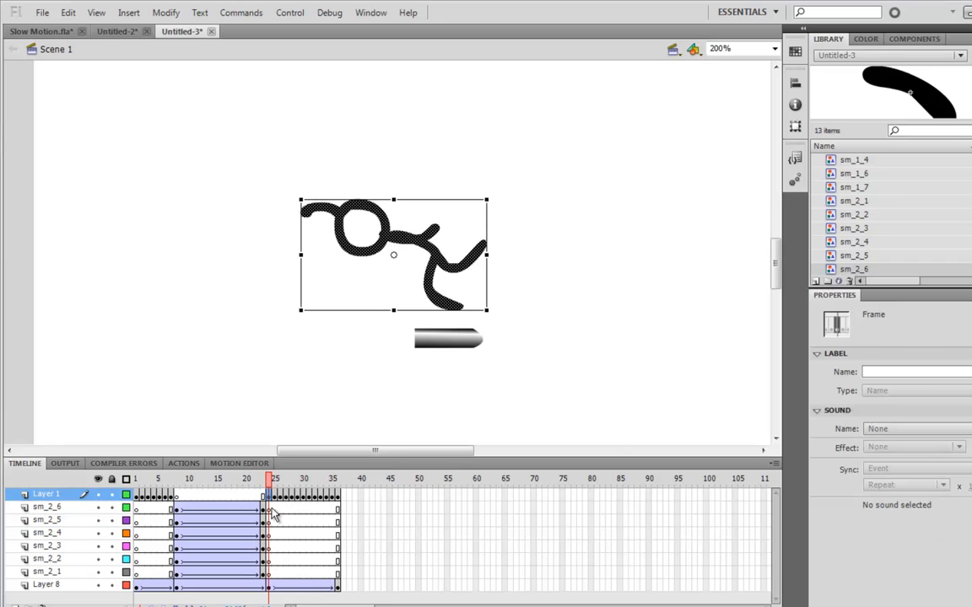
right_click(272, 503)
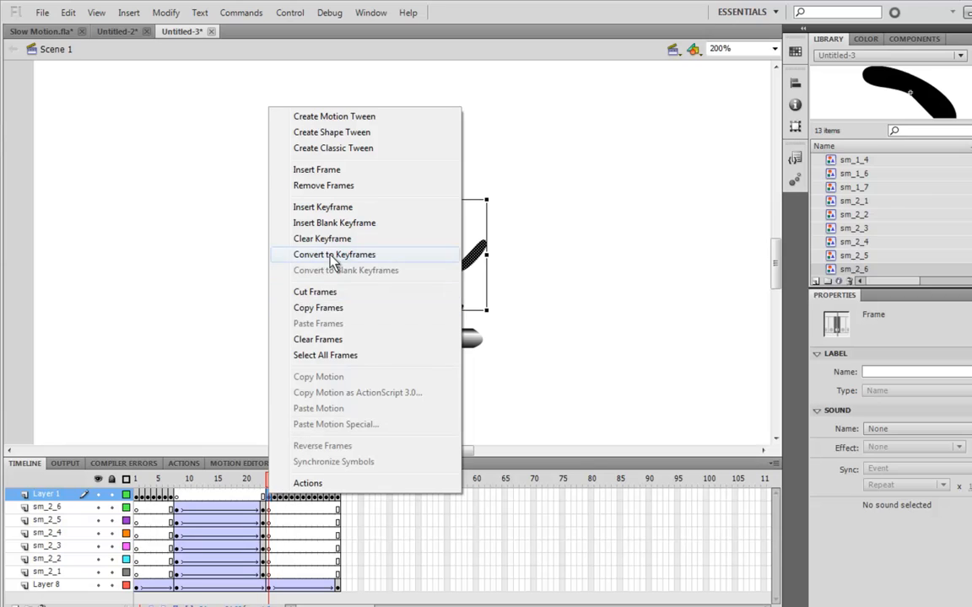
click(306, 239)
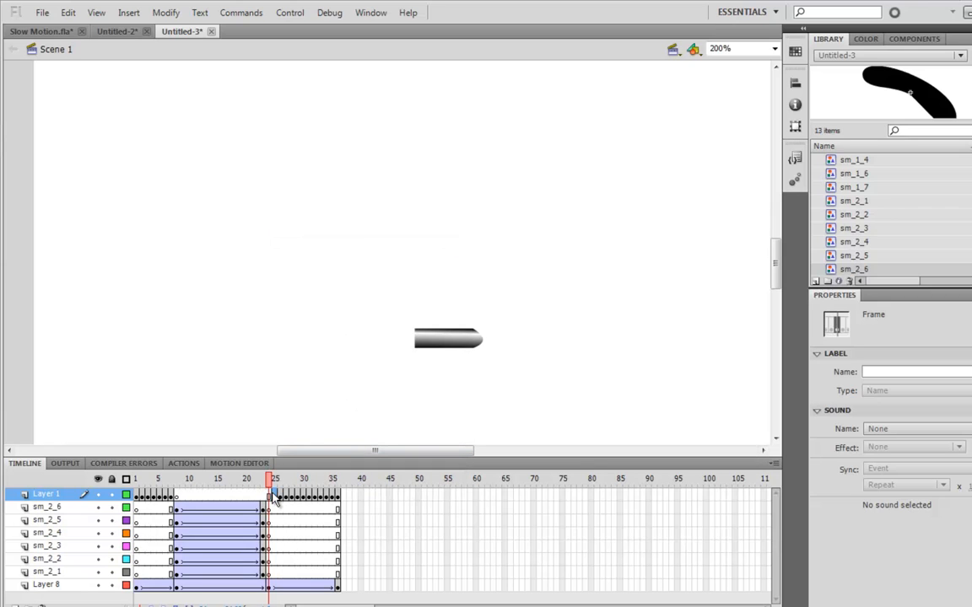
drag(273, 494, 331, 496)
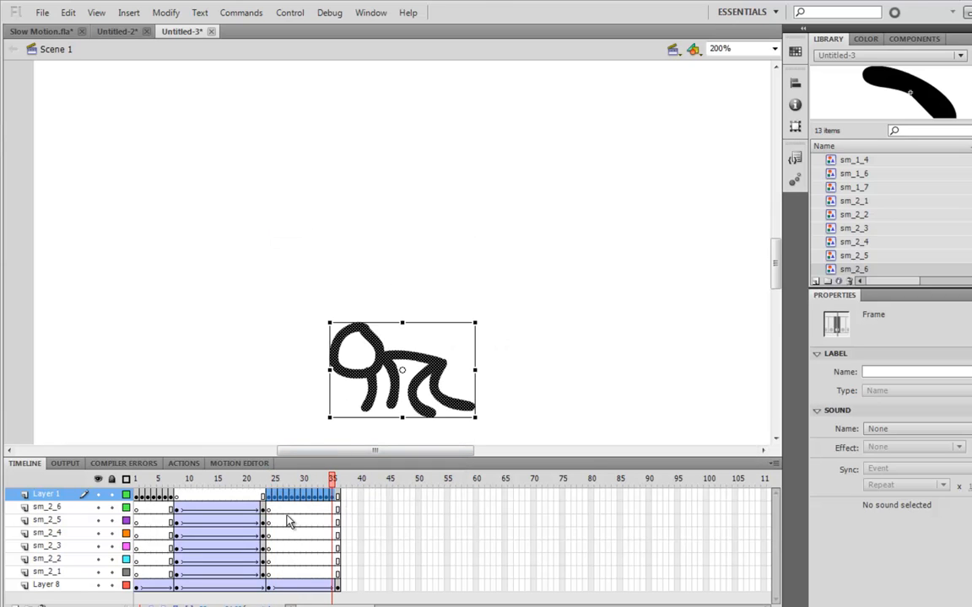
Step: Rewind to frame 1 and play the whole animation through to its last frame
key(Return)
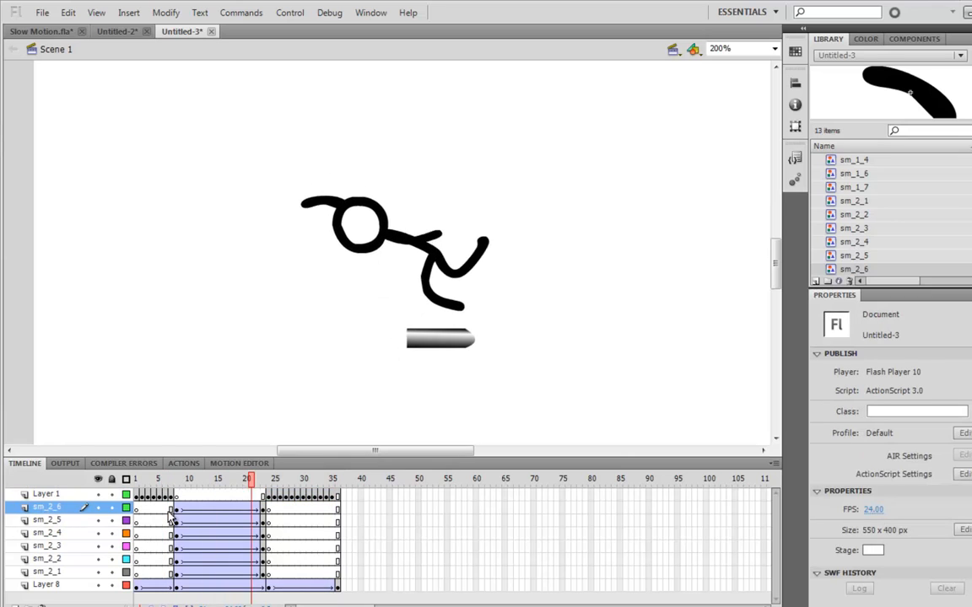
drag(257, 478, 138, 485)
key(Return)
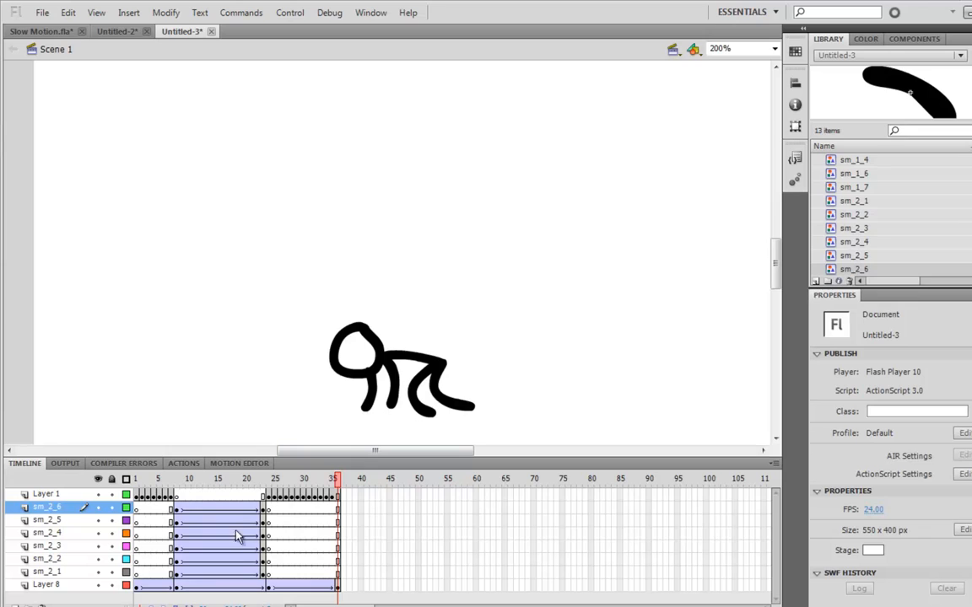
Step: Lengthen the slow-motion tween by inserting two frames at frame 12 across all layers
click(273, 586)
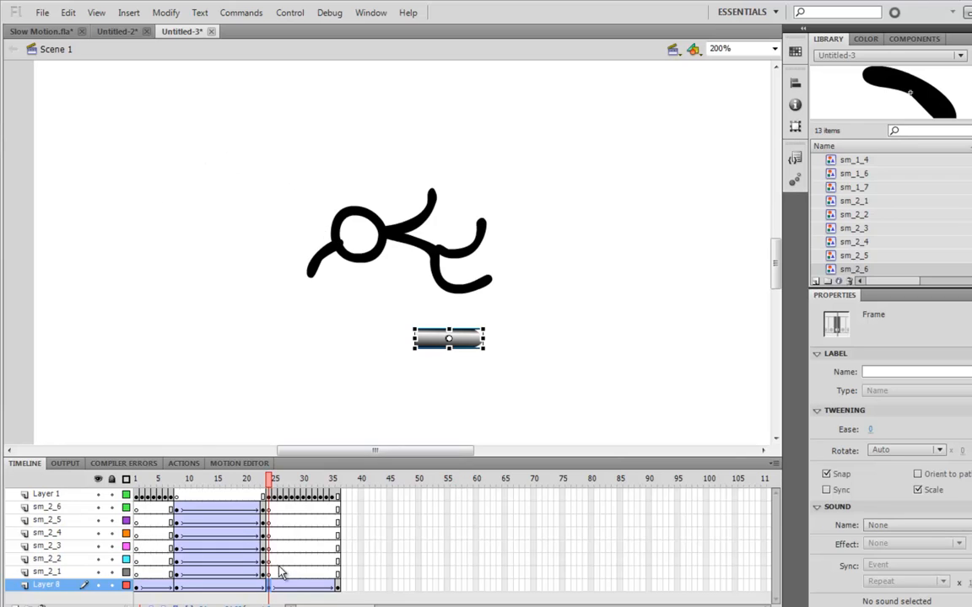
click(219, 494)
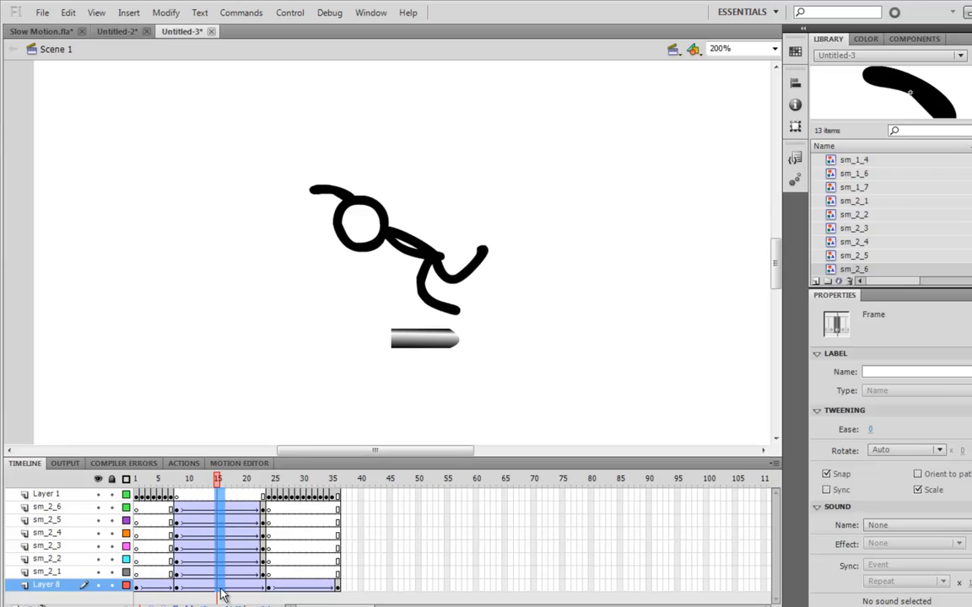
drag(220, 589, 222, 588)
drag(264, 495, 201, 604)
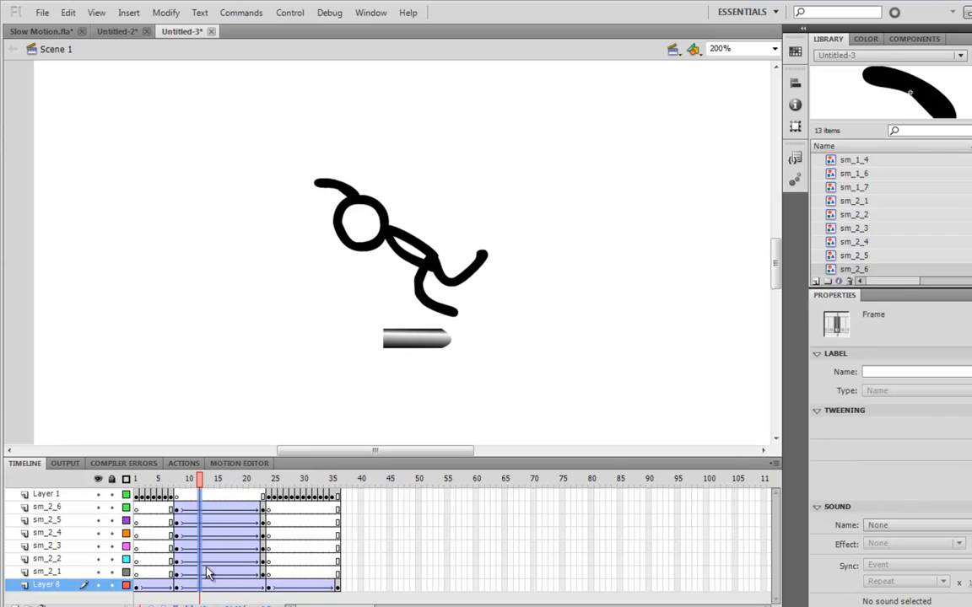
key(F5)
key(F5)
key(F5)
key(F5)
key(F5)
key(F5)
key(F5)
key(F5)
key(F5)
key(F5)
key(F5)
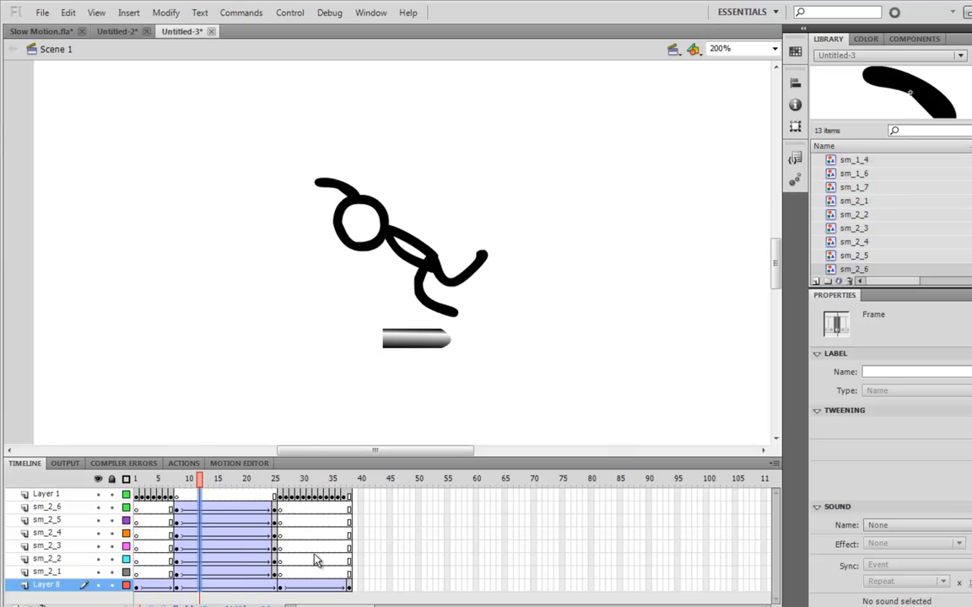
Step: Insert ten more frames over frames 12 to 21 on all layers, extending the animation to frame 48
drag(221, 497, 270, 598)
key(shift+F5)
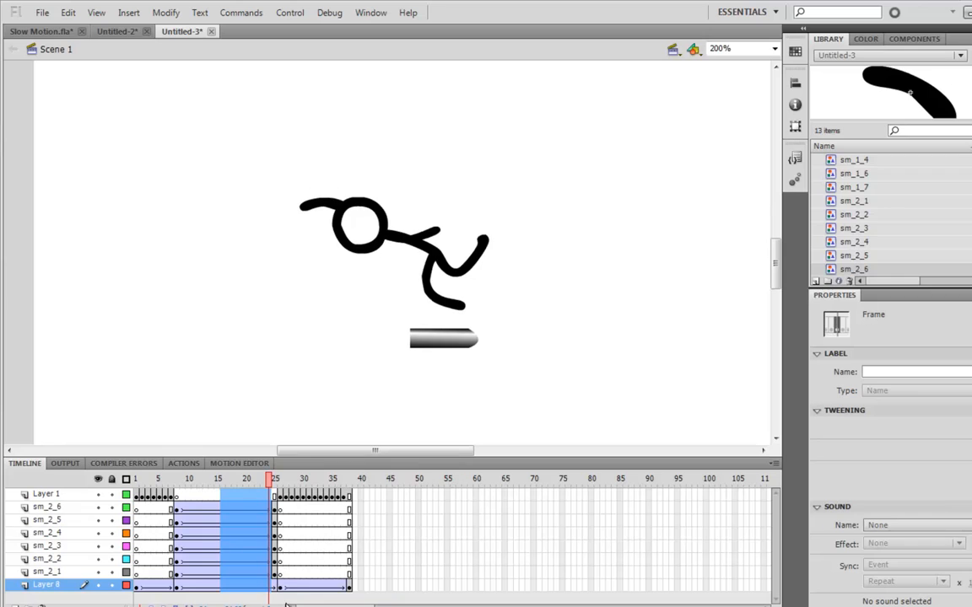
drag(199, 500, 251, 598)
key(F5)
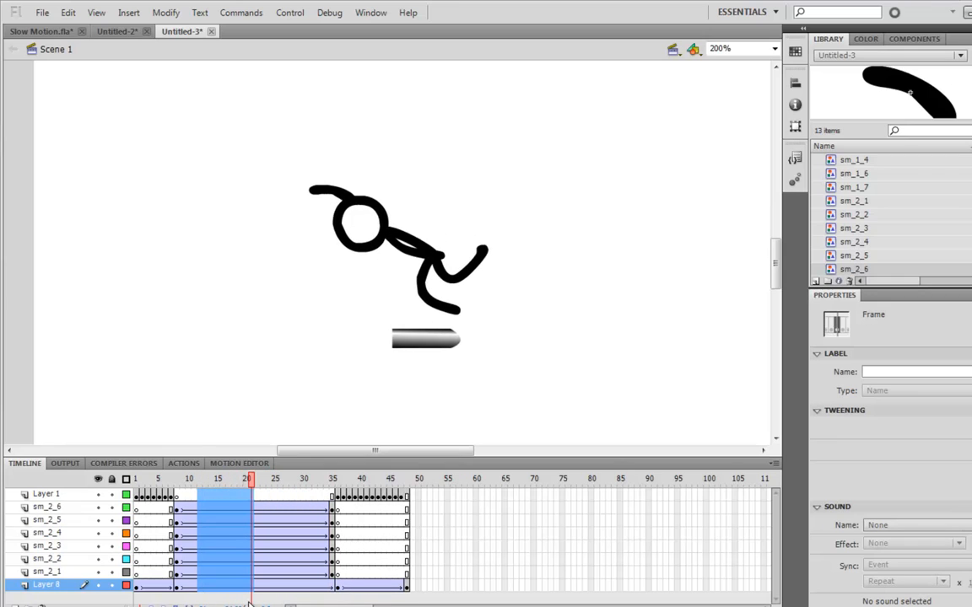
Step: Play the lengthened animation from frame 1 and scrub through it to frame 48 to review the slow-motion timing
click(137, 499)
key(Return)
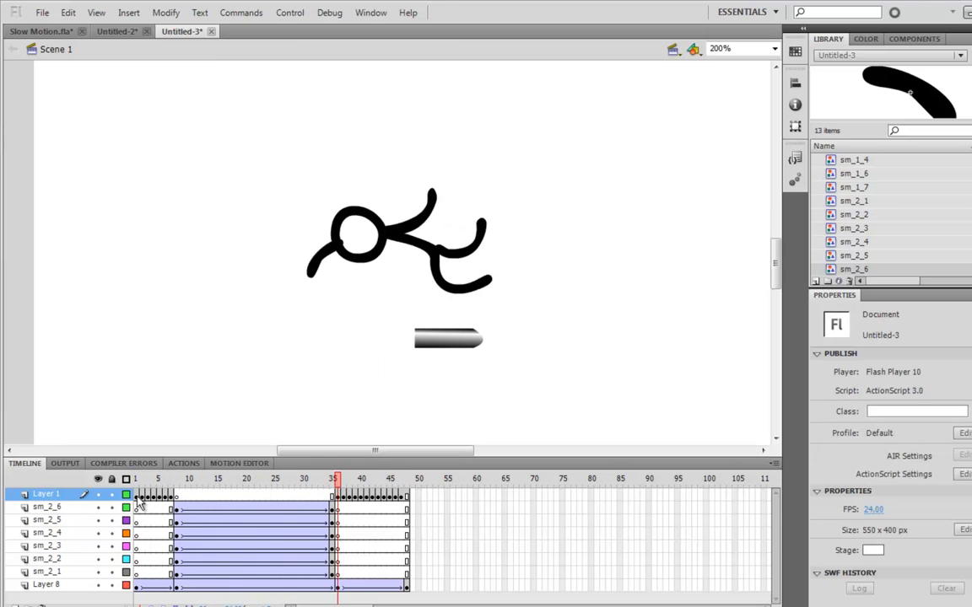
key(Return)
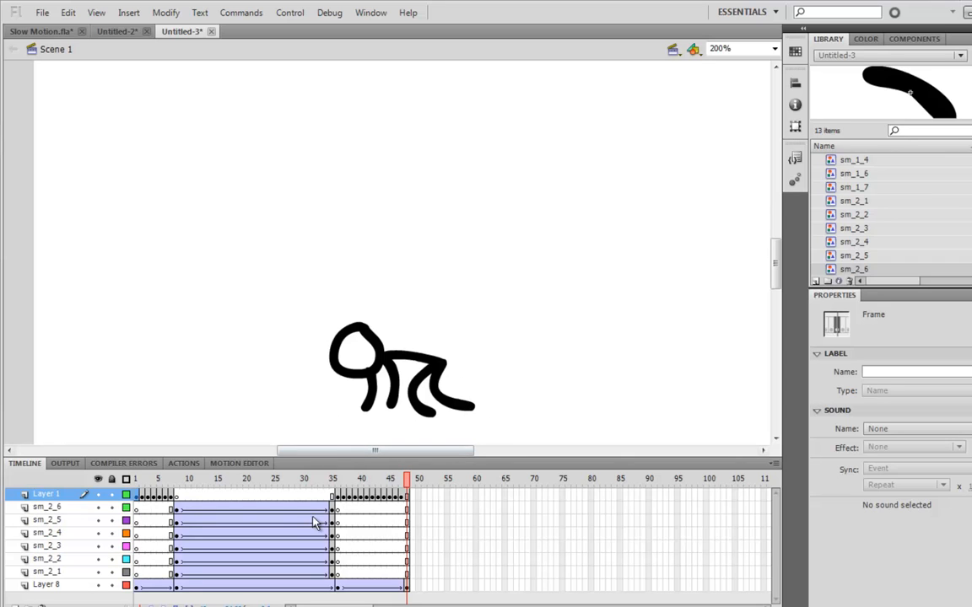
drag(135, 480, 402, 490)
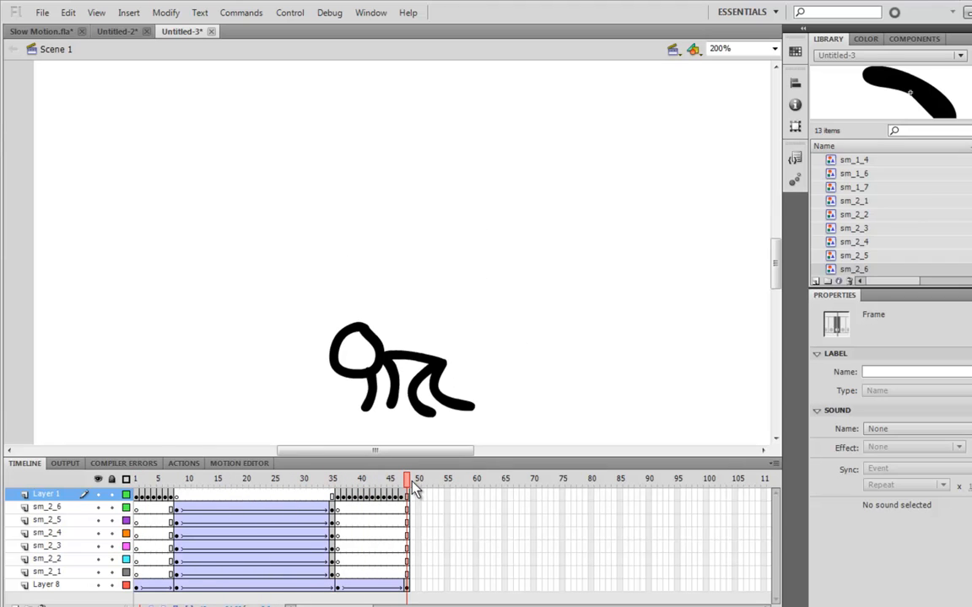